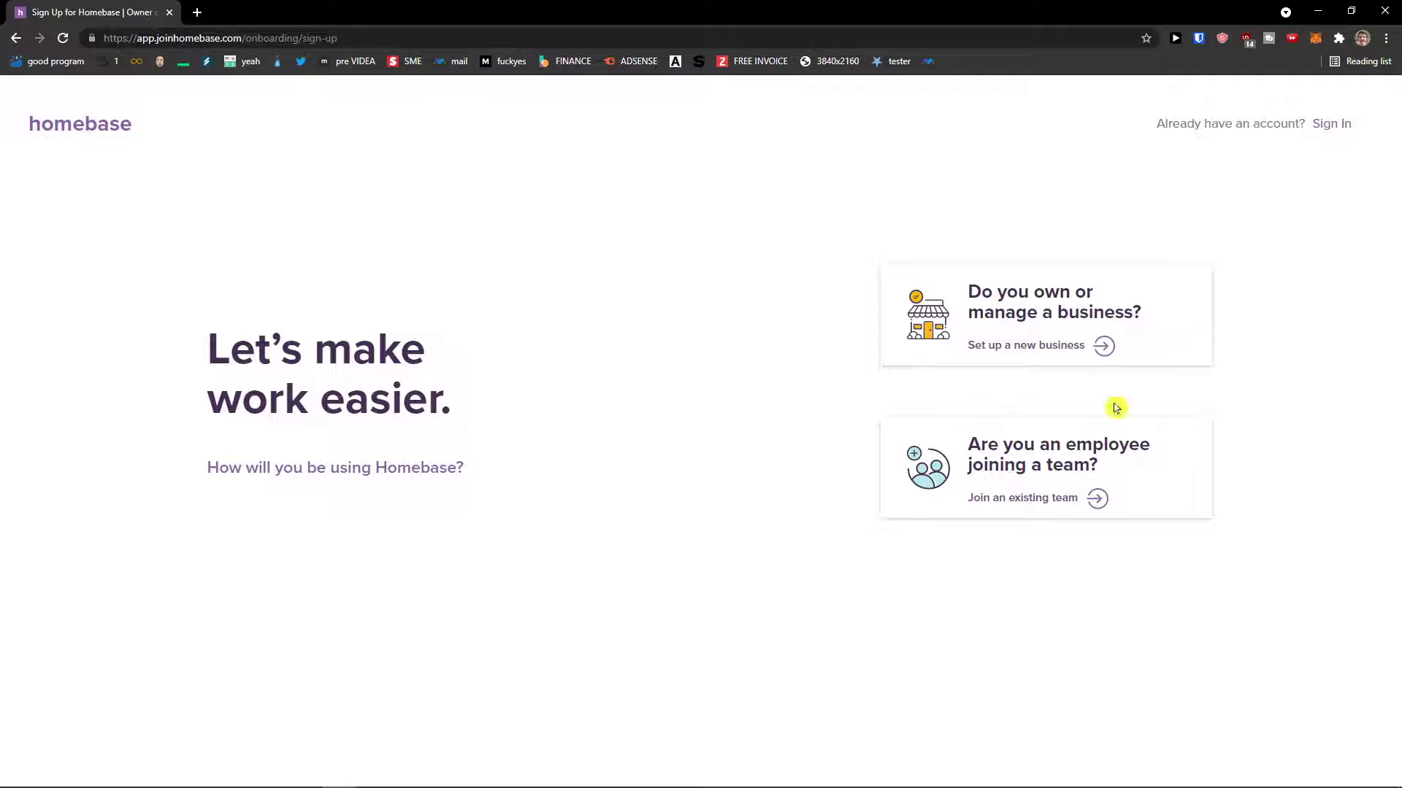
# - Choose the 'Set up a new business' owner sign-up option to reach Step 1 of 4
pyautogui.click(1051, 312)
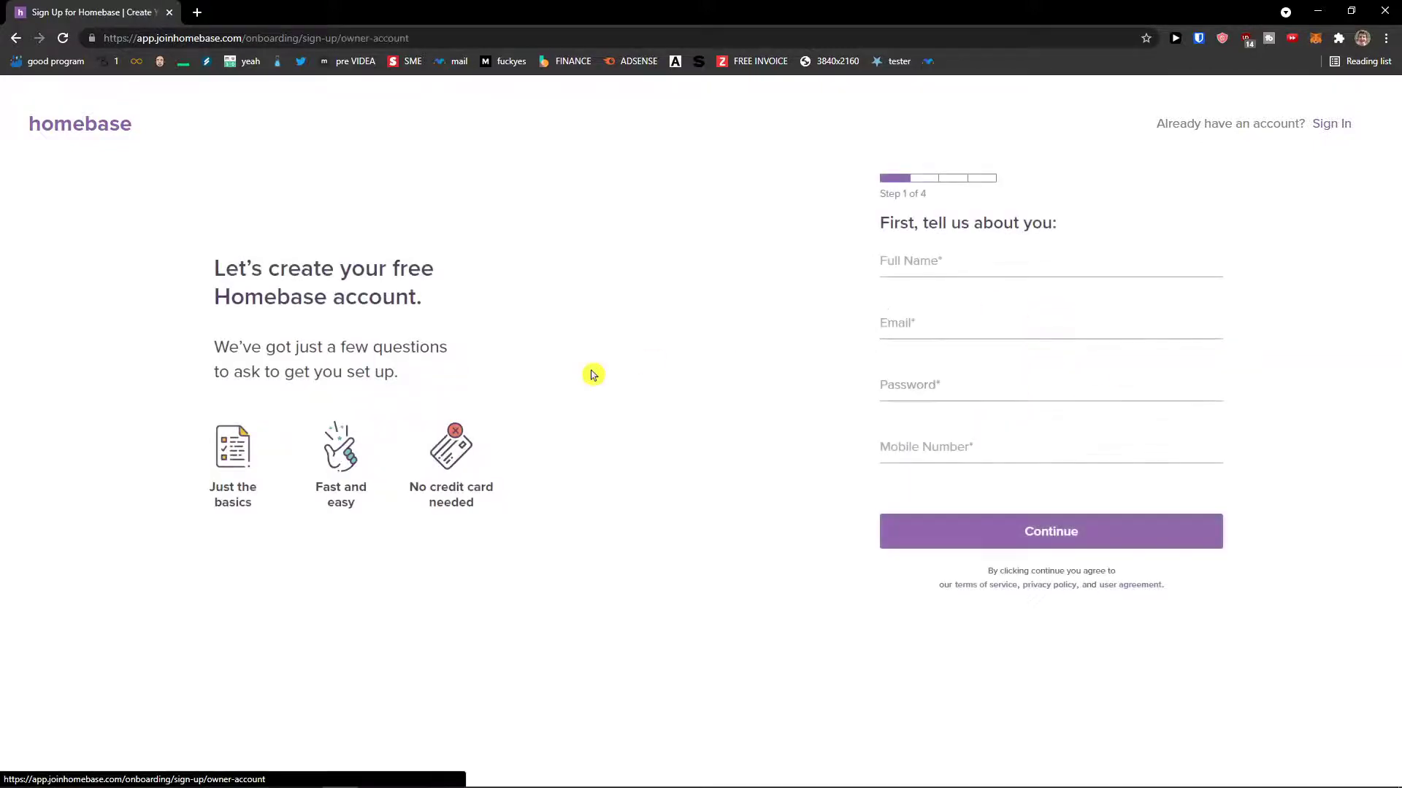
# - Enter the owner's full name, e-mail, a rule-compliant account password and mobile number, then continue
pyautogui.click(911, 272)
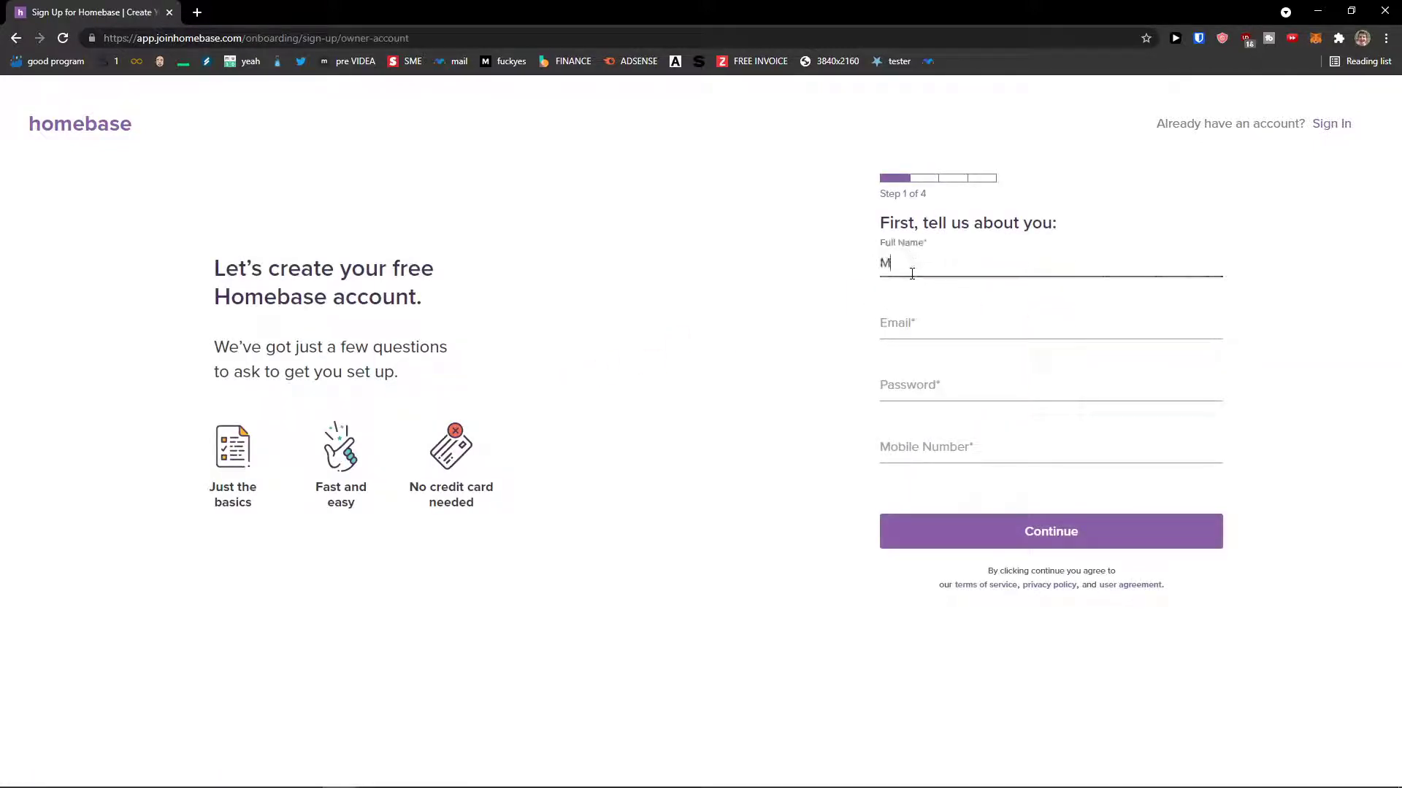
pyautogui.press('Tab')
pyautogui.write('marek')
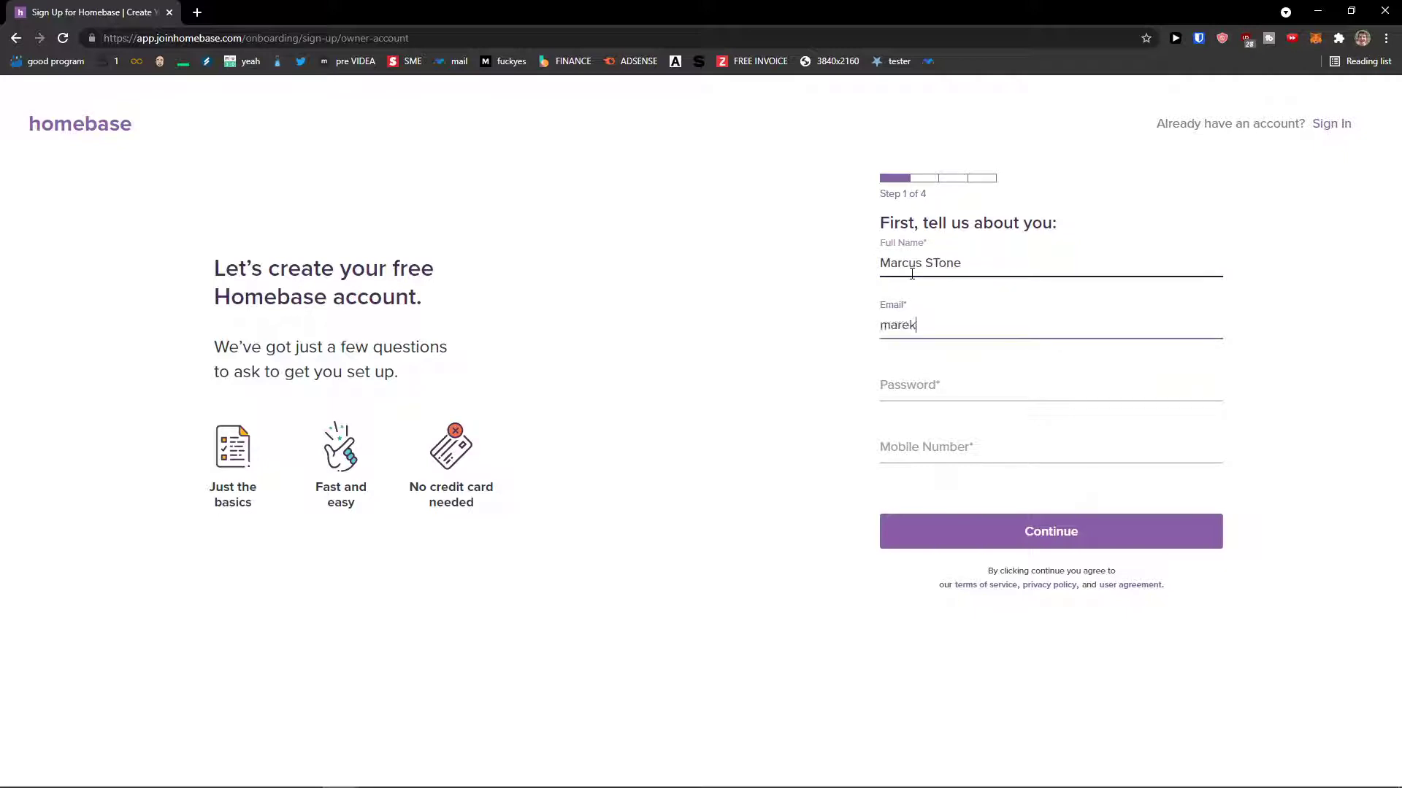
pyautogui.press('Tab')
pyautogui.write('********')
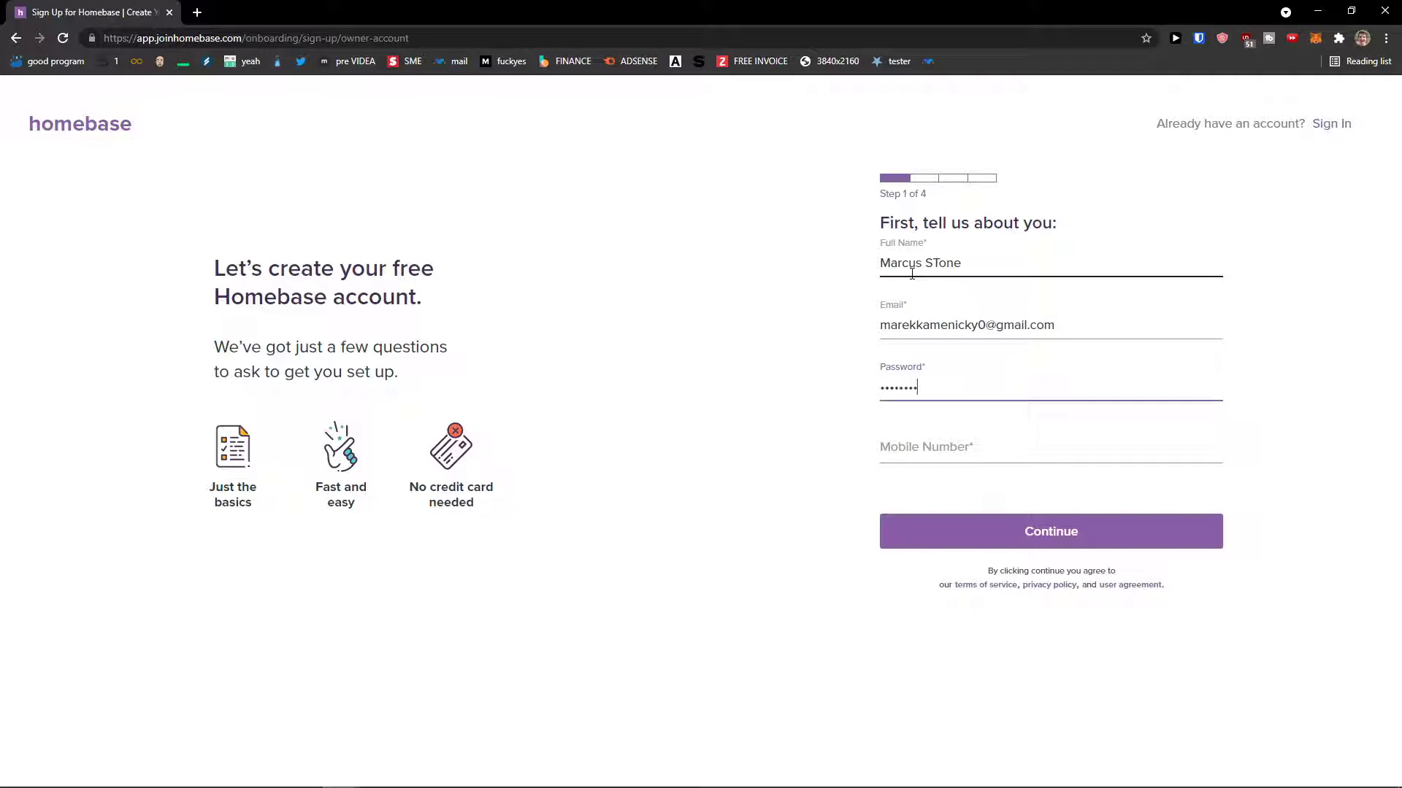
pyautogui.press('Return')
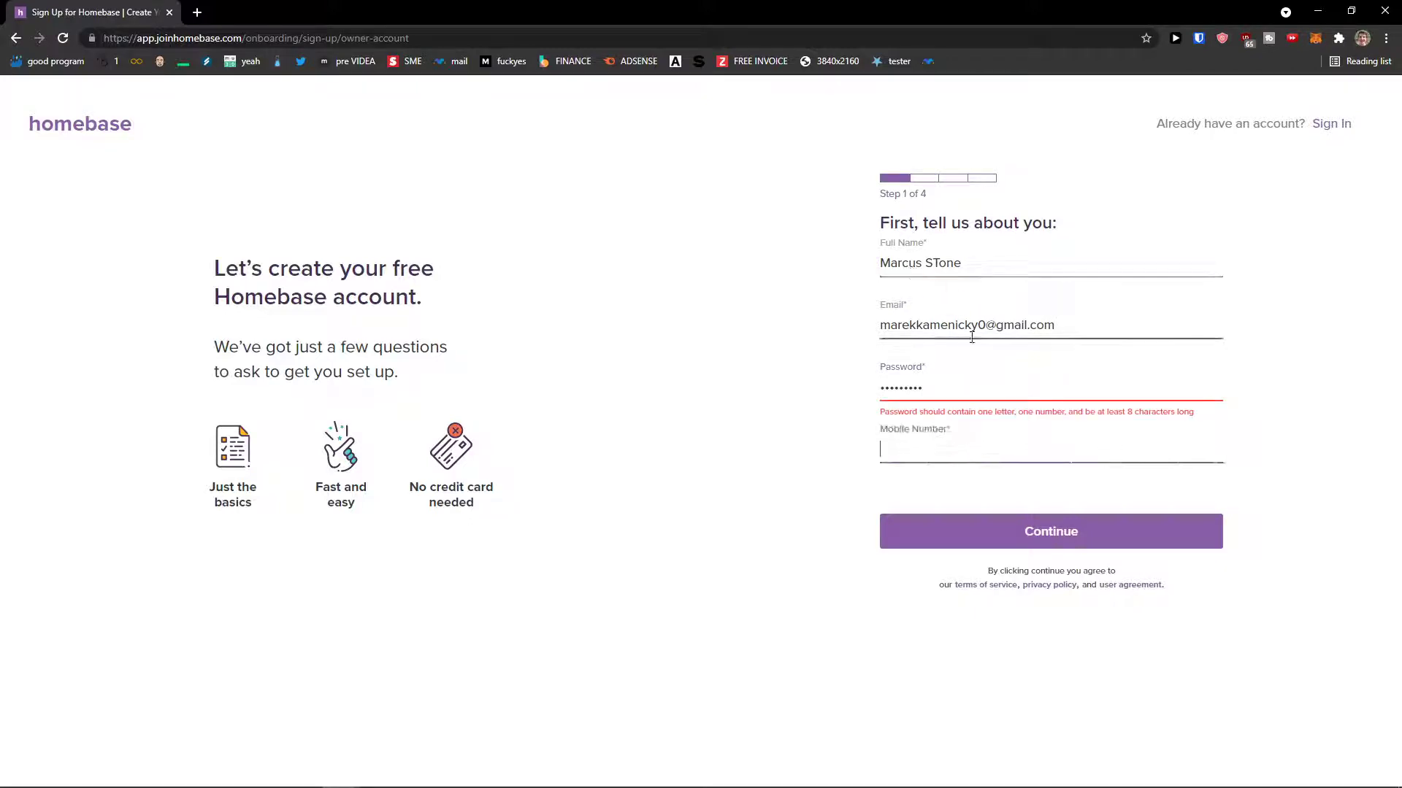
pyautogui.write('*')
pyautogui.press('Tab')
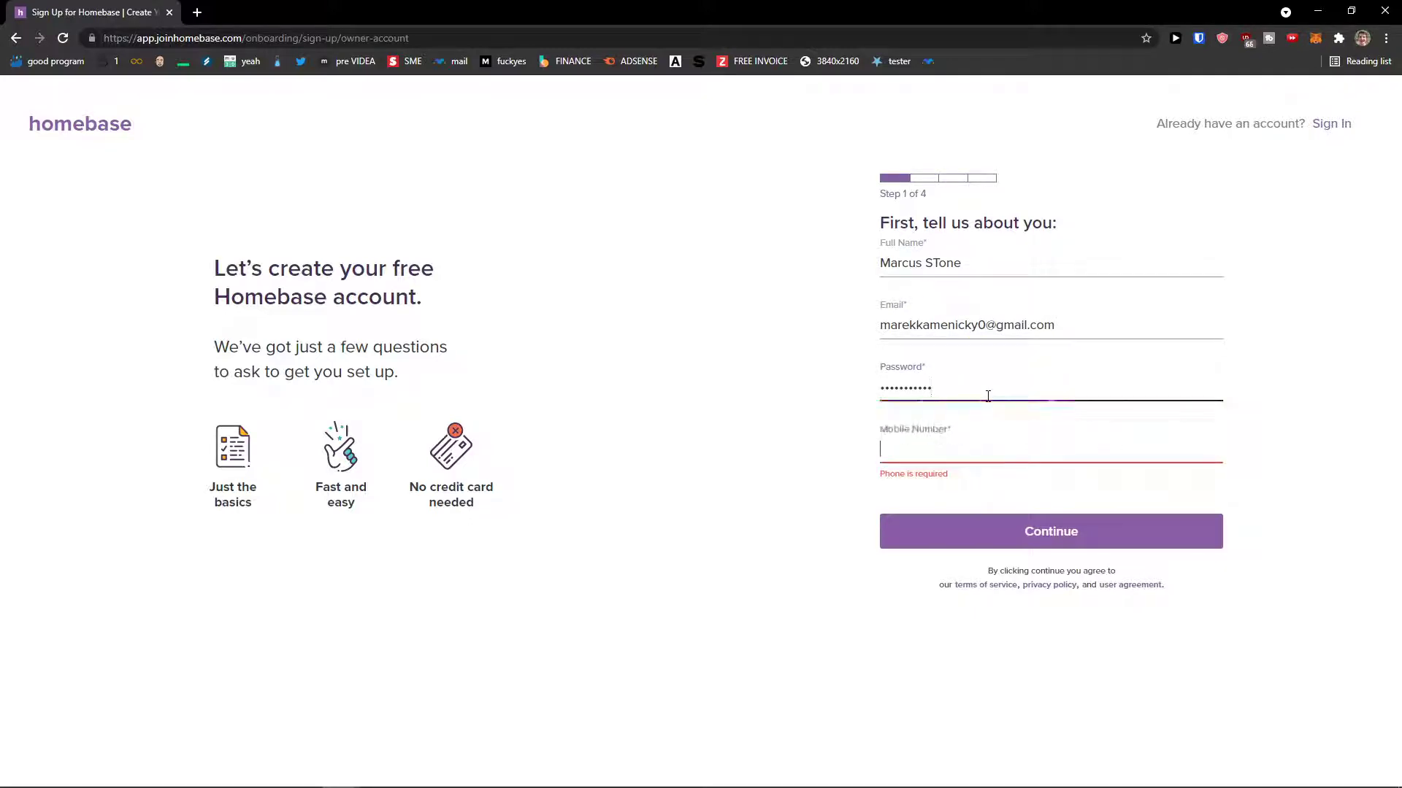
pyautogui.click(1019, 538)
# - Enter company 'Sun wei LLC' with its zip code, Professional Services industry and 1-5 team size
pyautogui.click(909, 272)
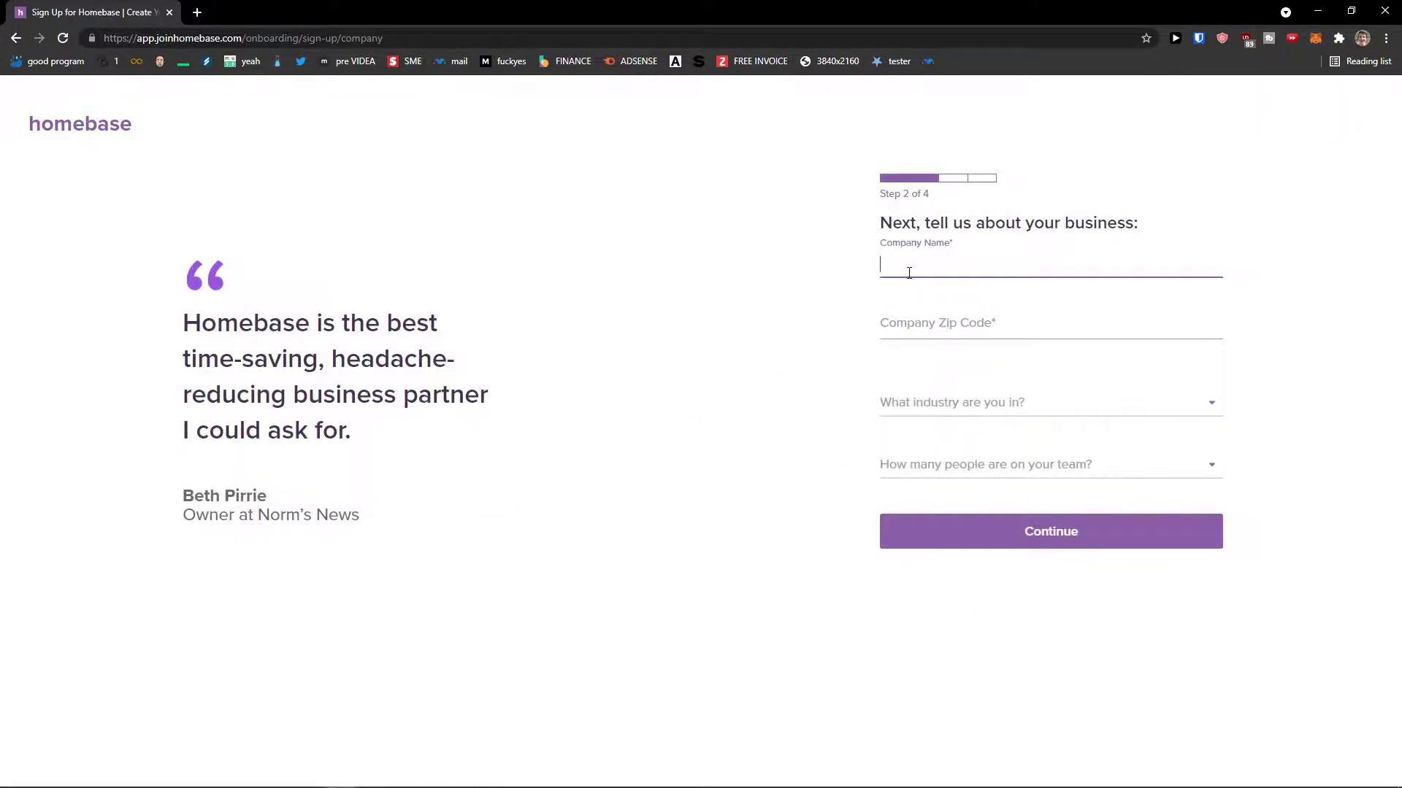
pyautogui.write('Sun wei LLC')
pyautogui.press('Tab')
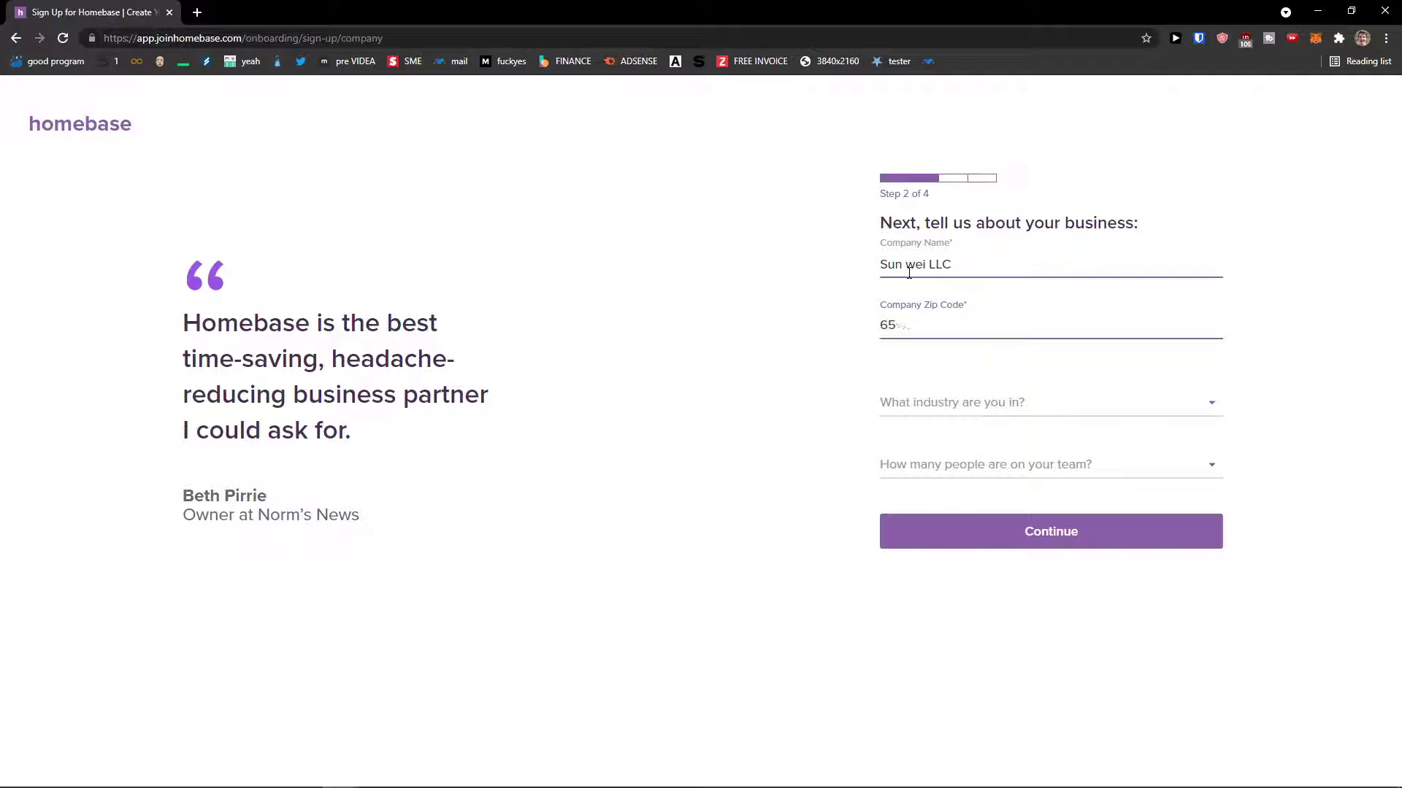
pyautogui.click(968, 393)
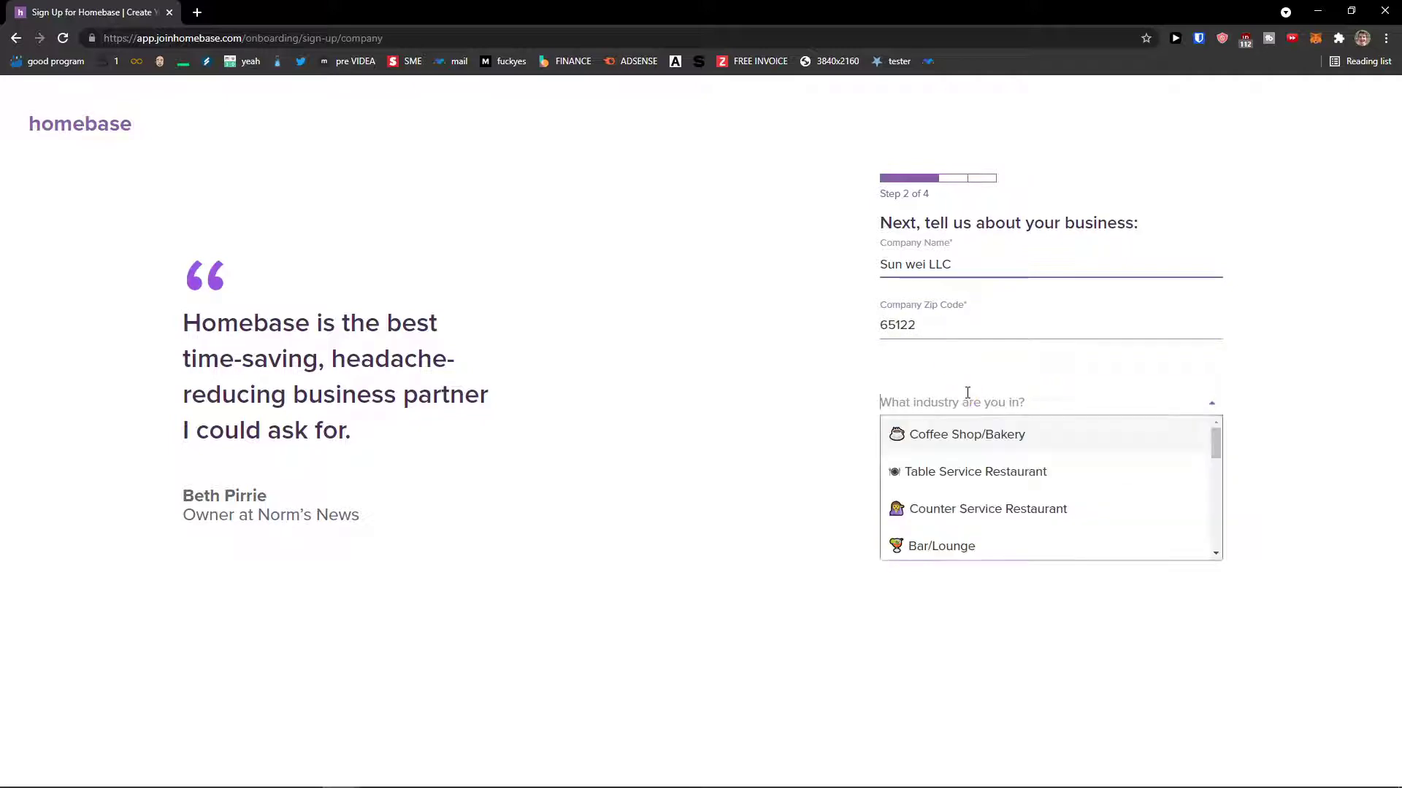
pyautogui.scroll(-3, 1011, 459)
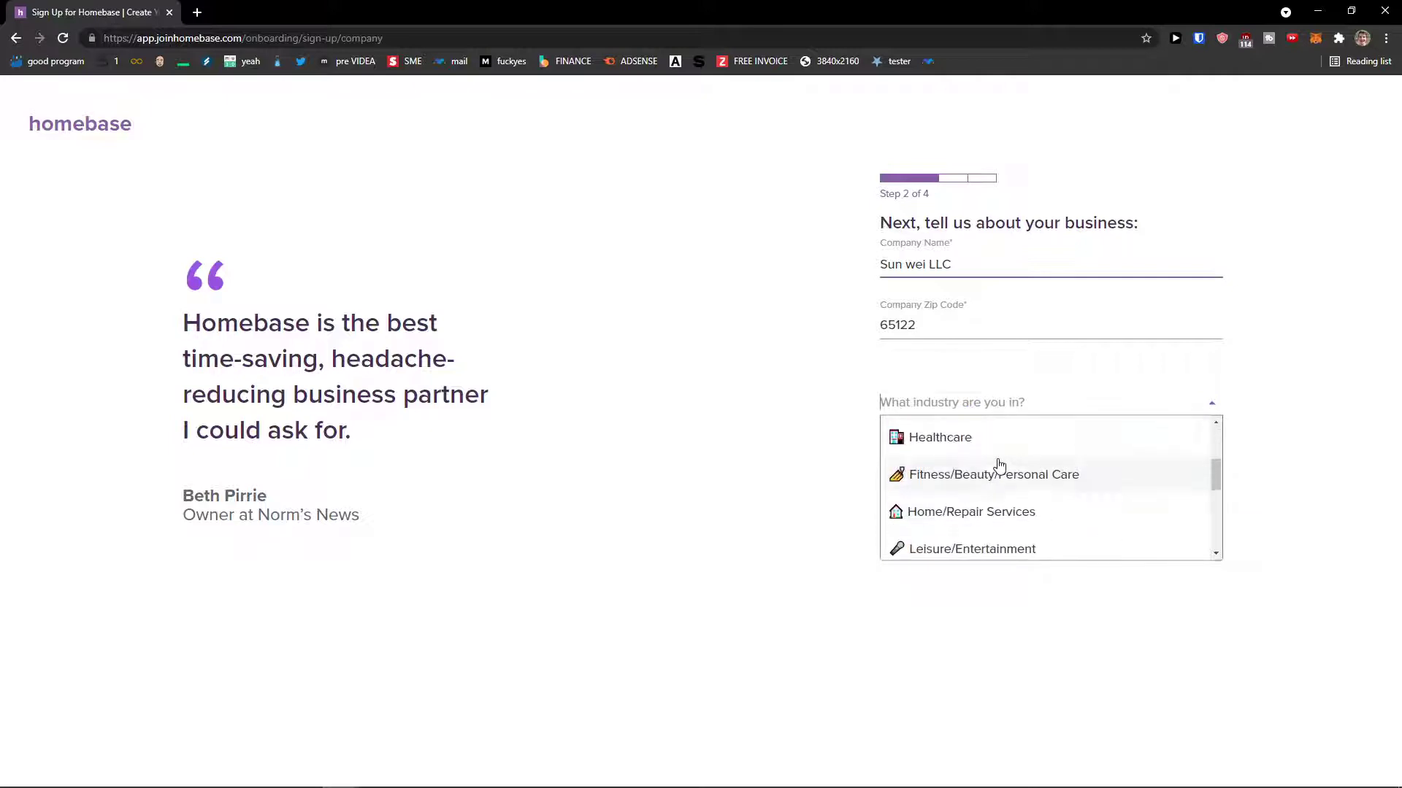
pyautogui.scroll(-4, 991, 466)
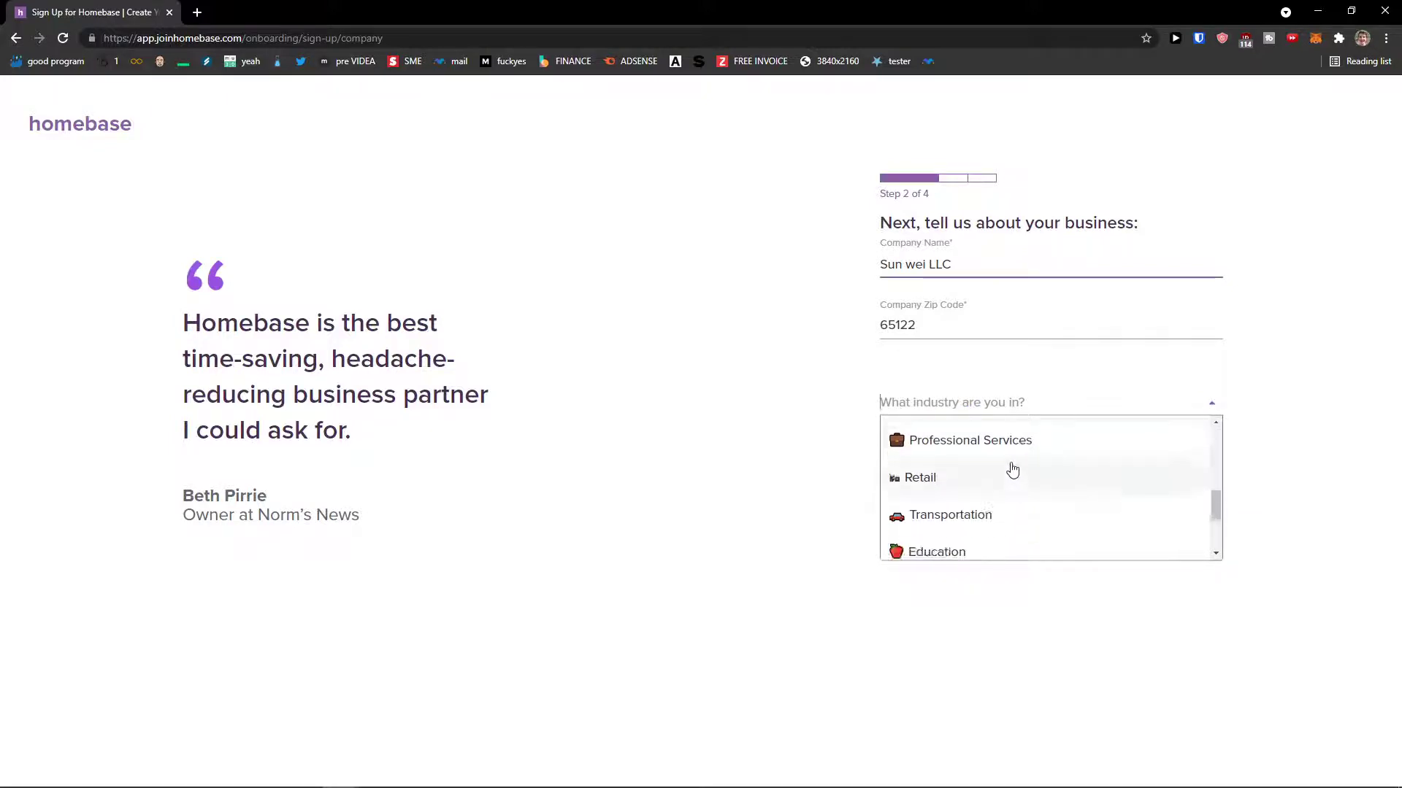
pyautogui.click(1019, 449)
pyautogui.click(925, 469)
pyautogui.click(942, 501)
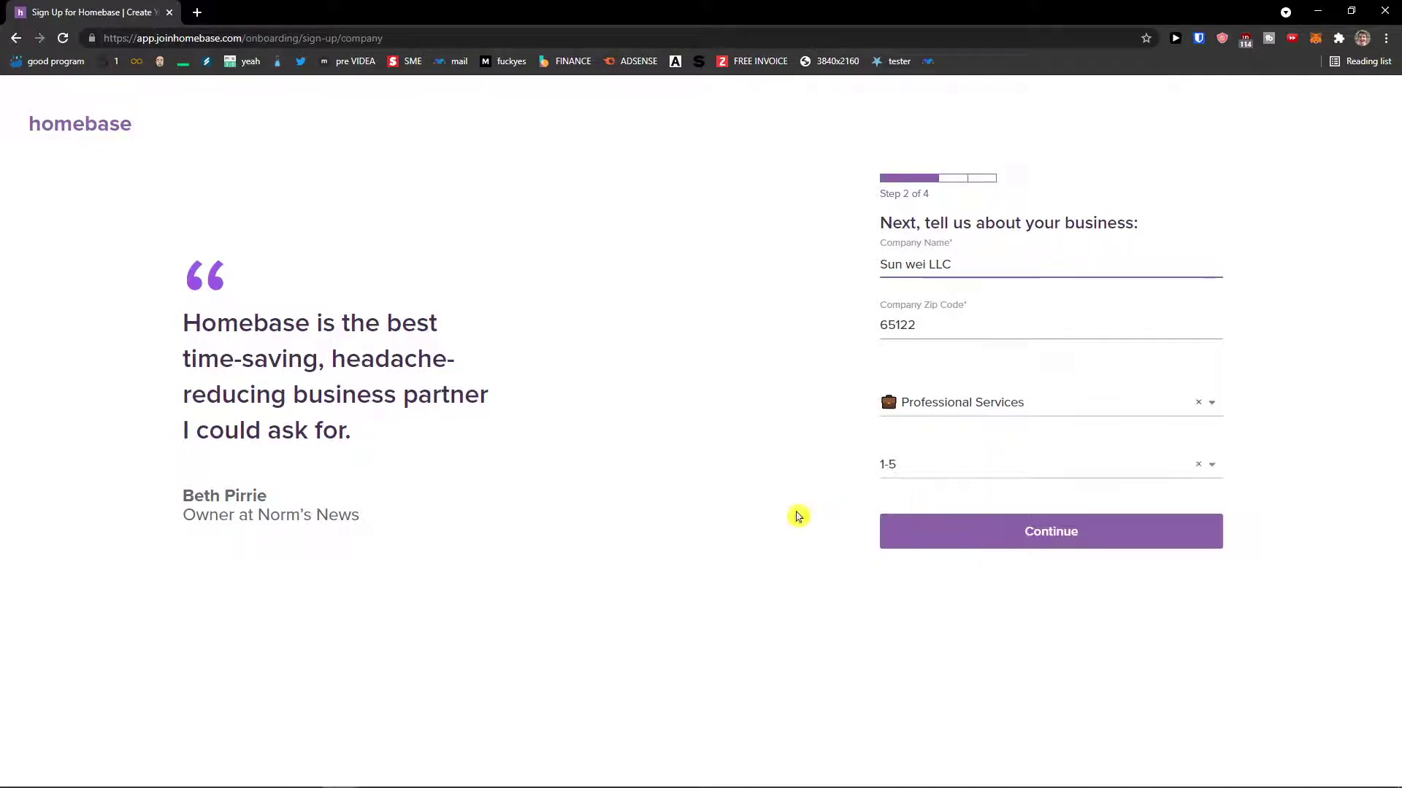
pyautogui.click(944, 534)
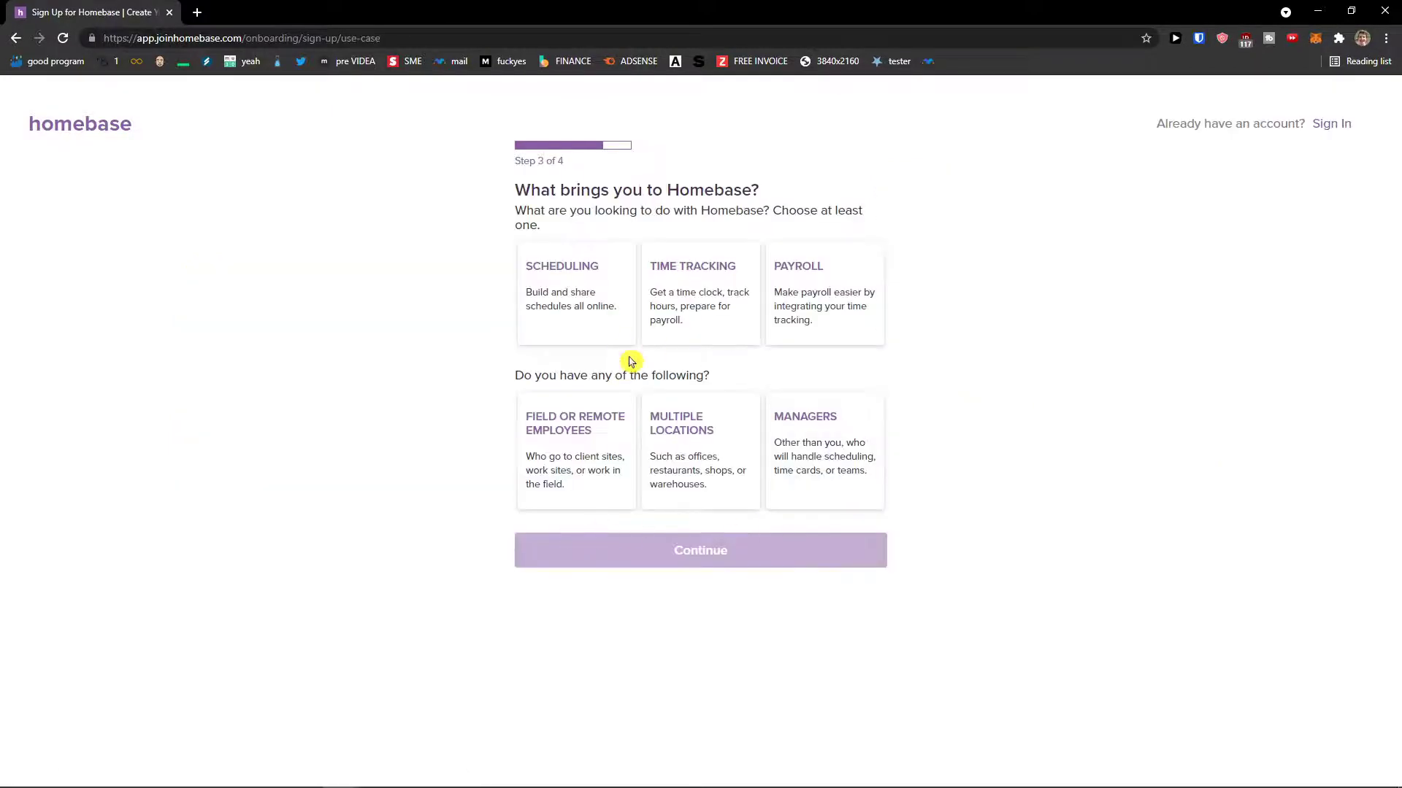
# - Enlarge the page and select Scheduling and Time Tracking as the account's use cases
pyautogui.moveTo(515, 203); pyautogui.dragTo(785, 195)
pyautogui.click(793, 197)
pyautogui.hotkey('ctrl', '+')
pyautogui.hotkey('ctrl', '+')
pyautogui.hotkey('ctrl', '+')
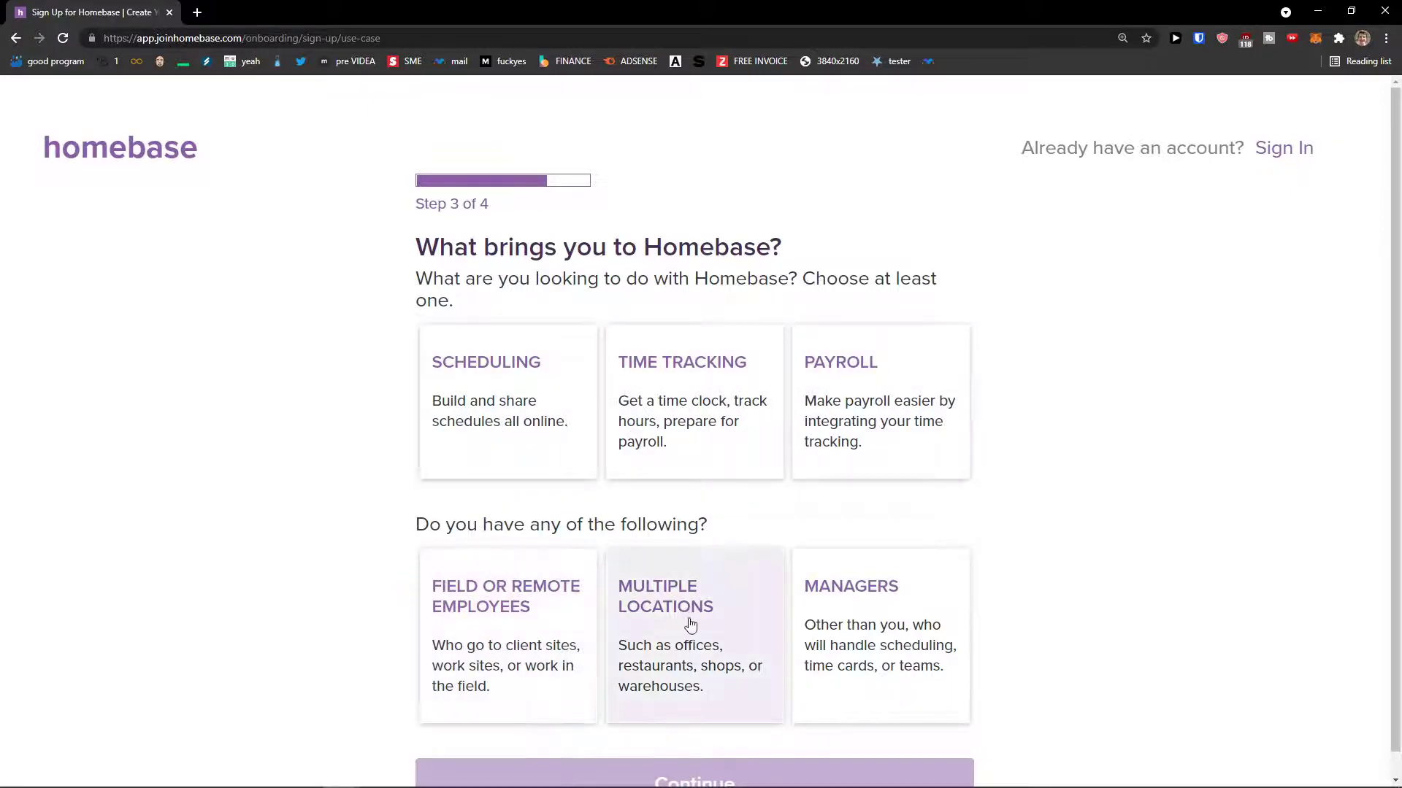
pyautogui.click(548, 433)
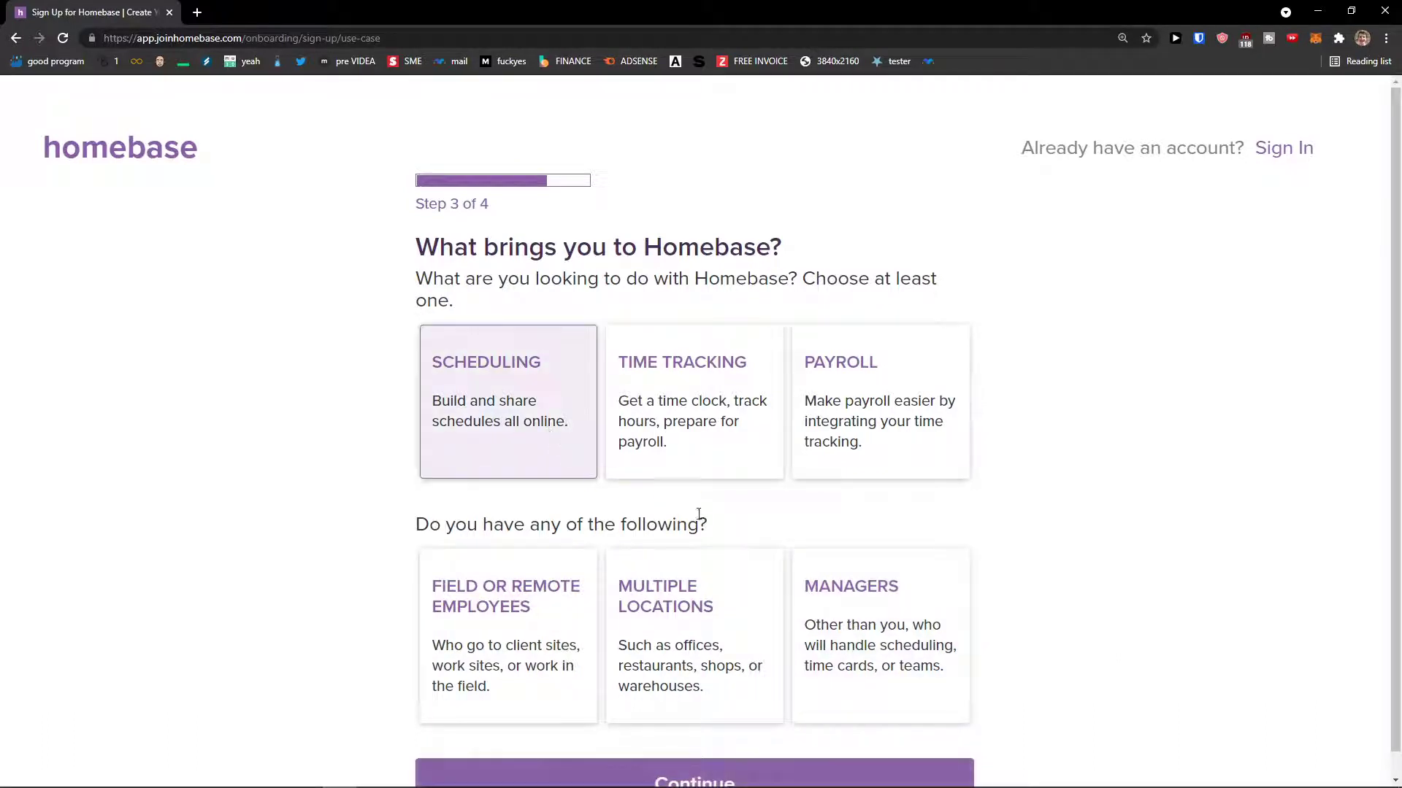
pyautogui.click(705, 458)
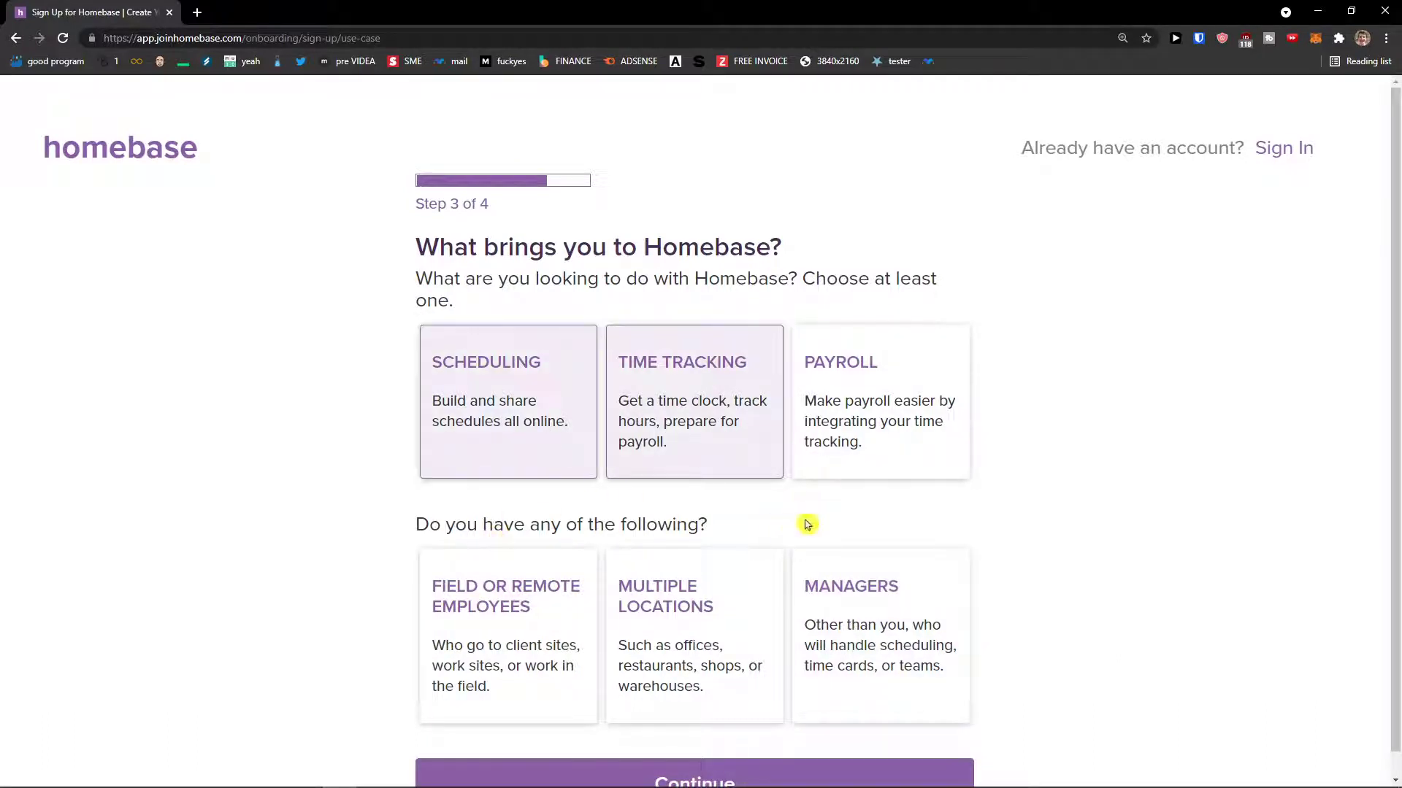
pyautogui.scroll(-1, 782, 525)
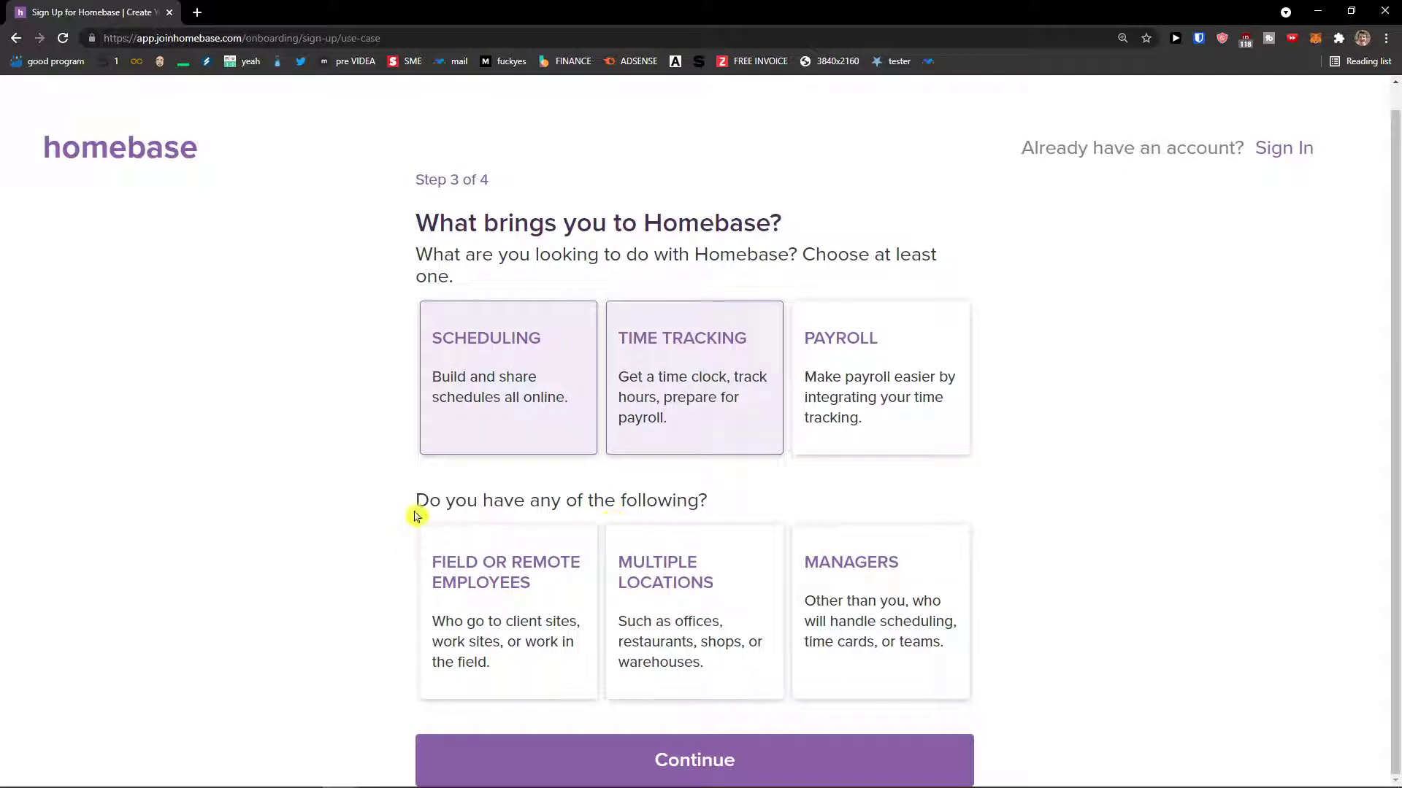
pyautogui.moveTo(707, 503); pyautogui.dragTo(514, 502)
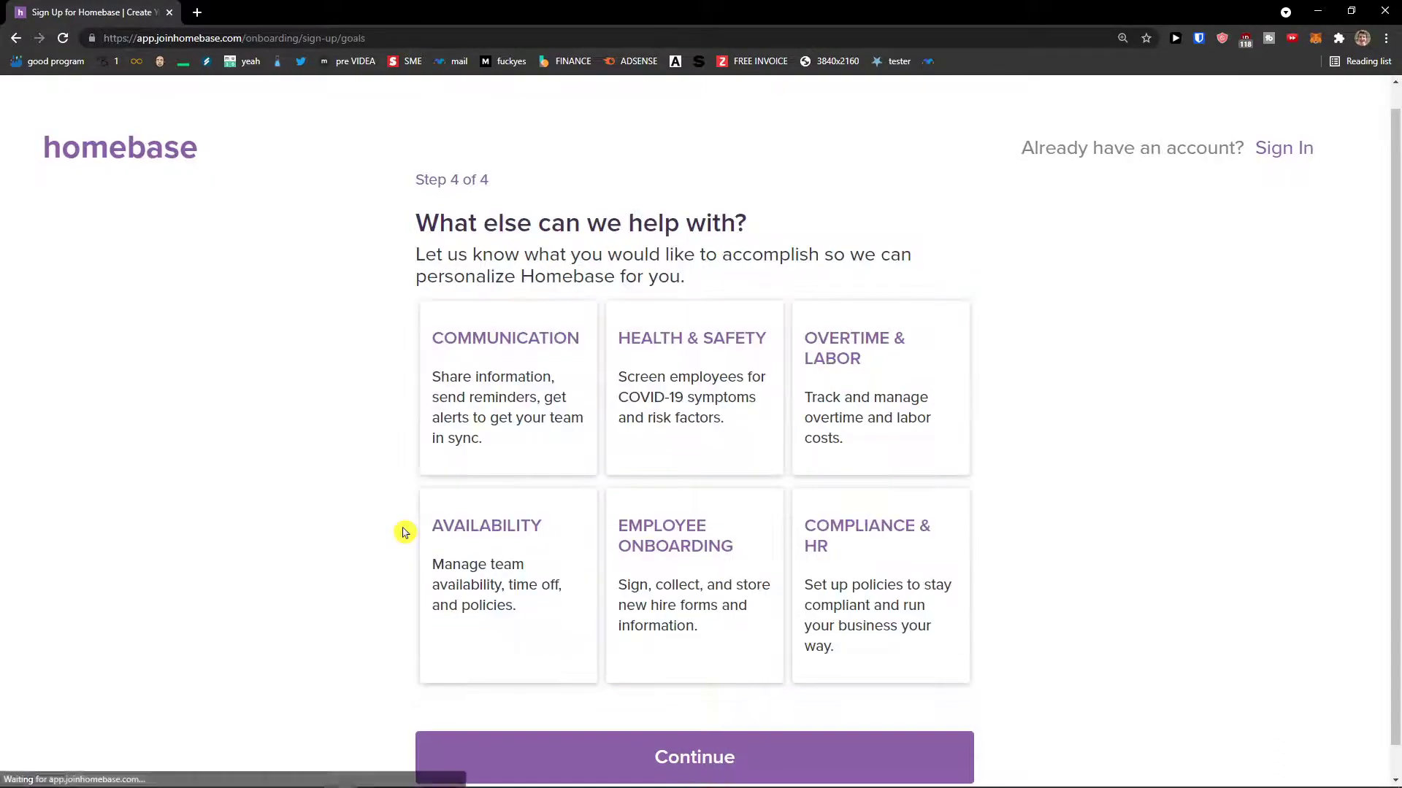
# - Select Communication and Availability as additional goals on Step 4 of 4
pyautogui.moveTo(441, 219); pyautogui.dragTo(745, 226)
pyautogui.moveTo(424, 255); pyautogui.dragTo(788, 275)
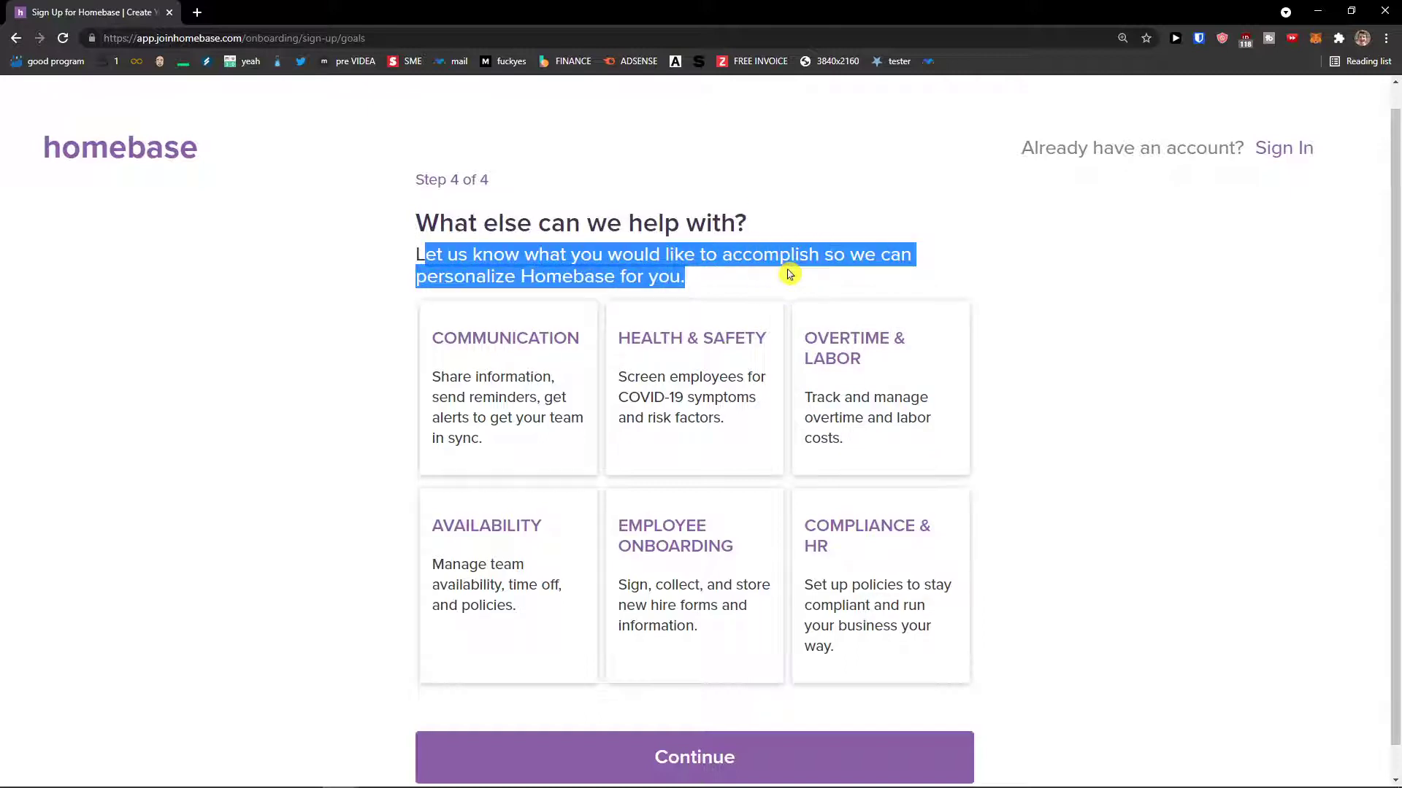
pyautogui.click(558, 436)
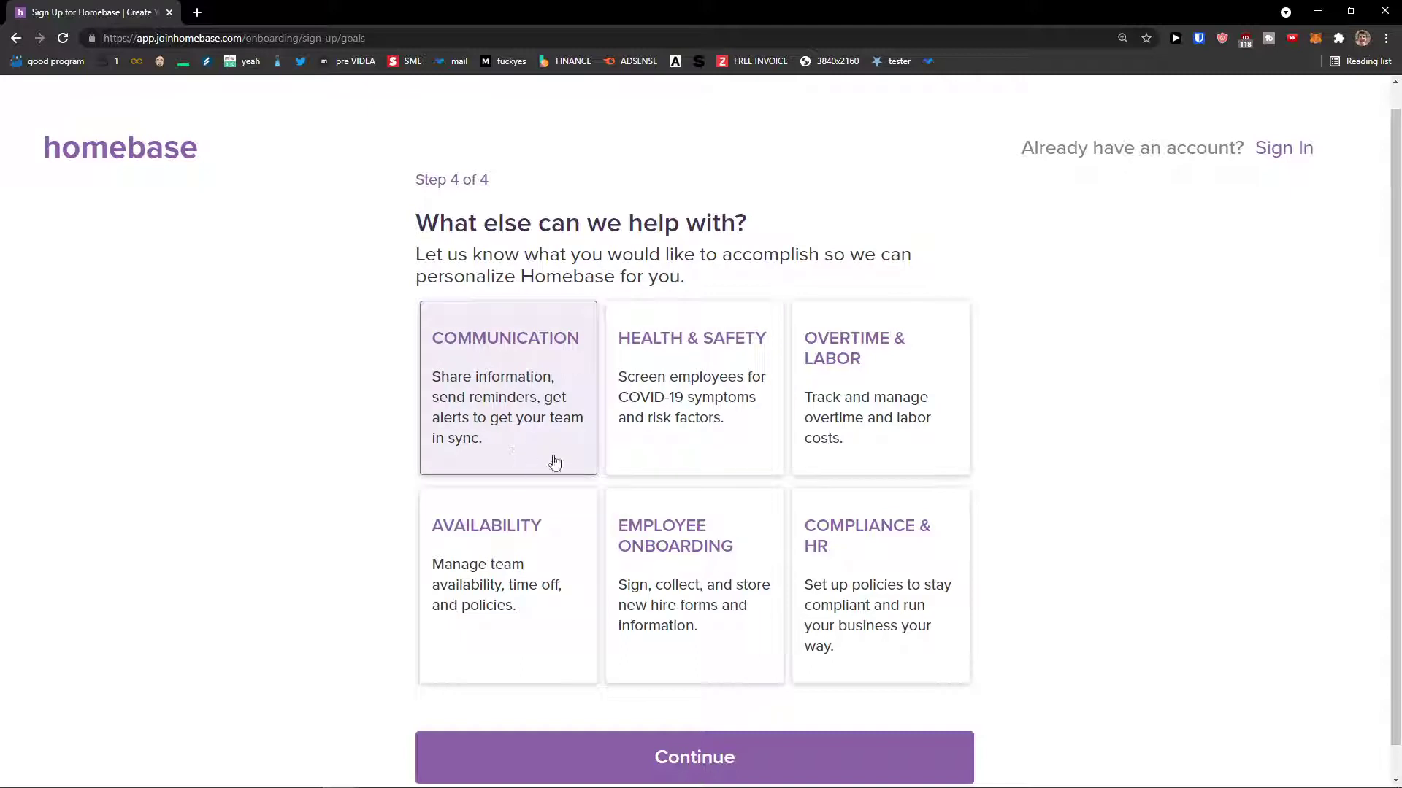
pyautogui.click(562, 520)
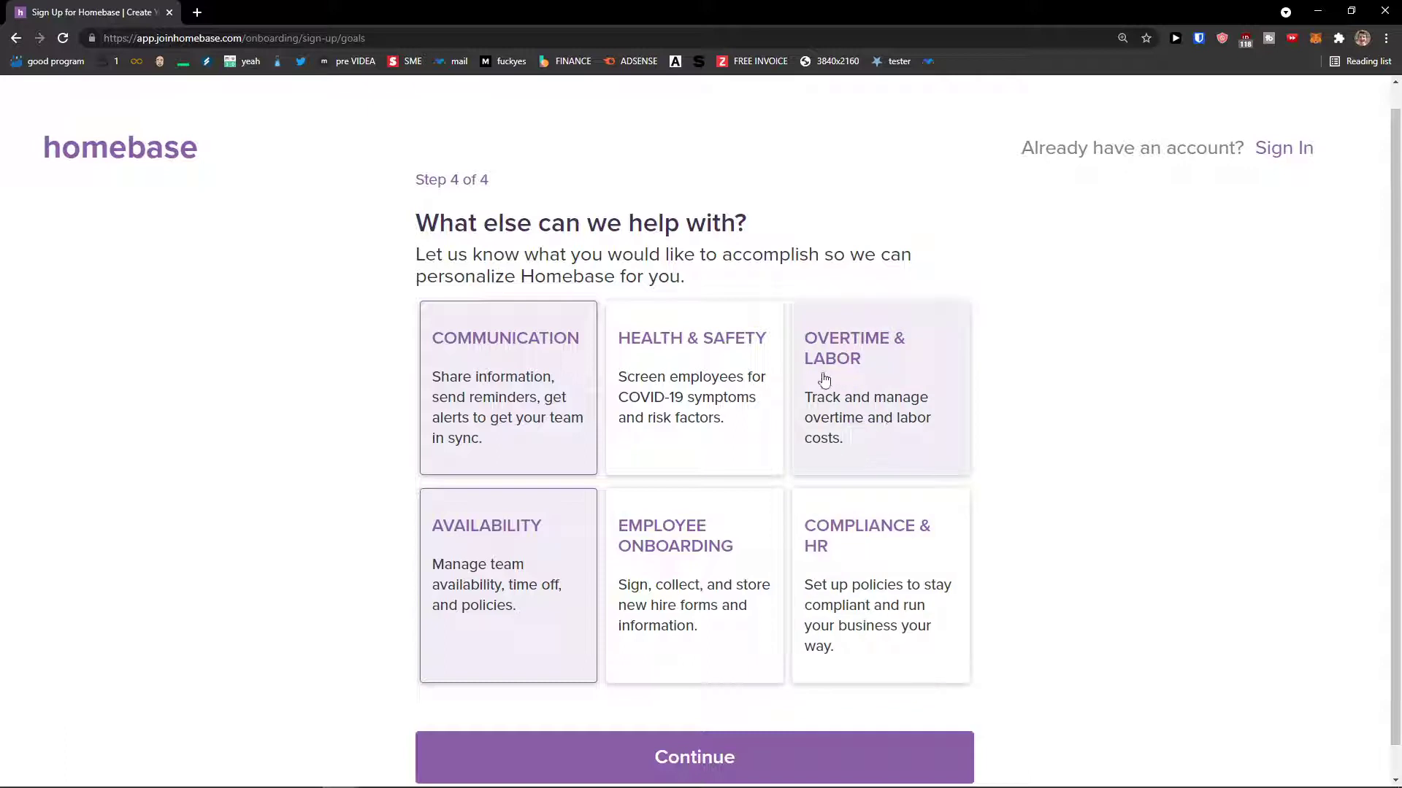
# - Complete sign-up without the texted mobile-app link, view the Aug 2–8 schedule, then go to the Dashboard
pyautogui.click(758, 745)
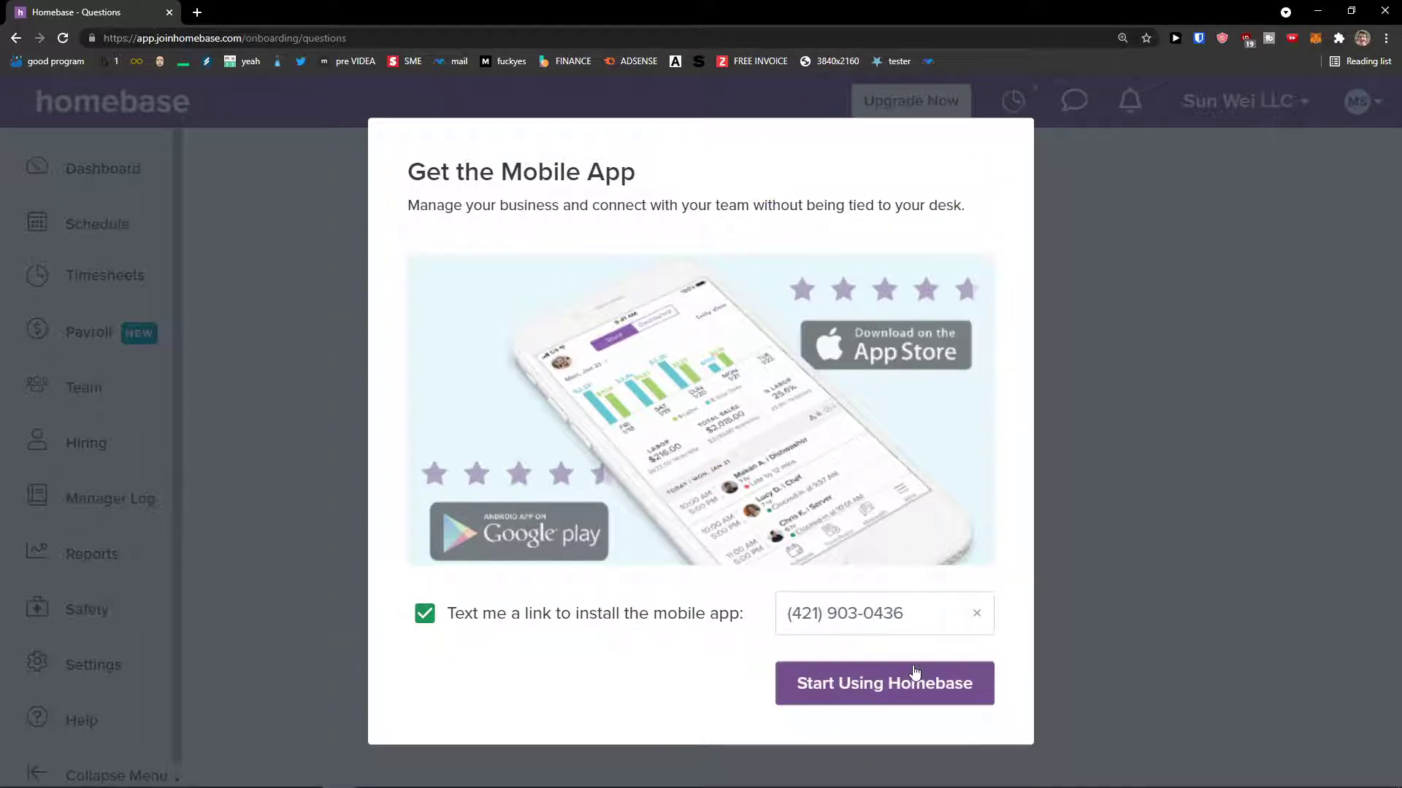
pyautogui.click(690, 622)
pyautogui.click(860, 672)
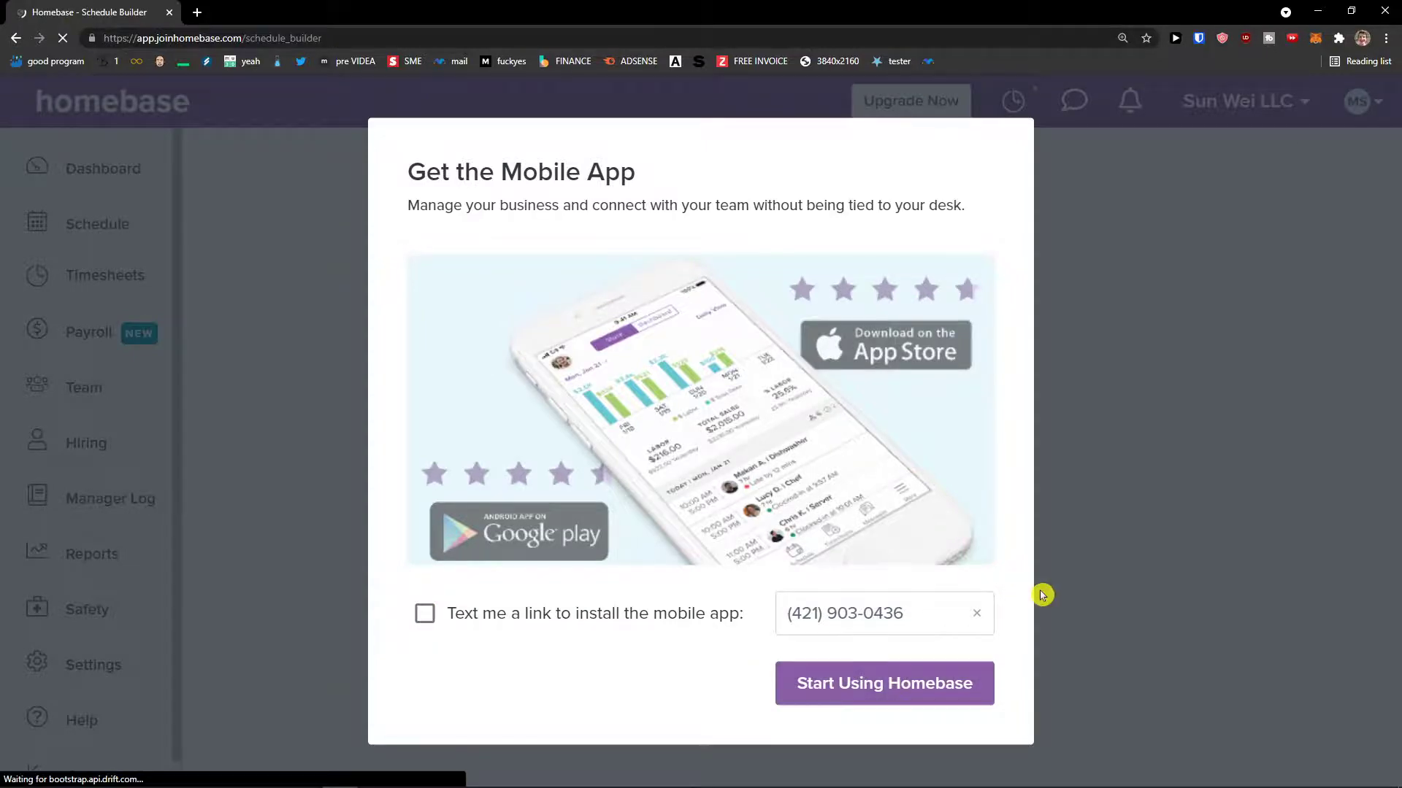
pyautogui.scroll(-2, 1040, 577)
pyautogui.scroll(2, 1037, 571)
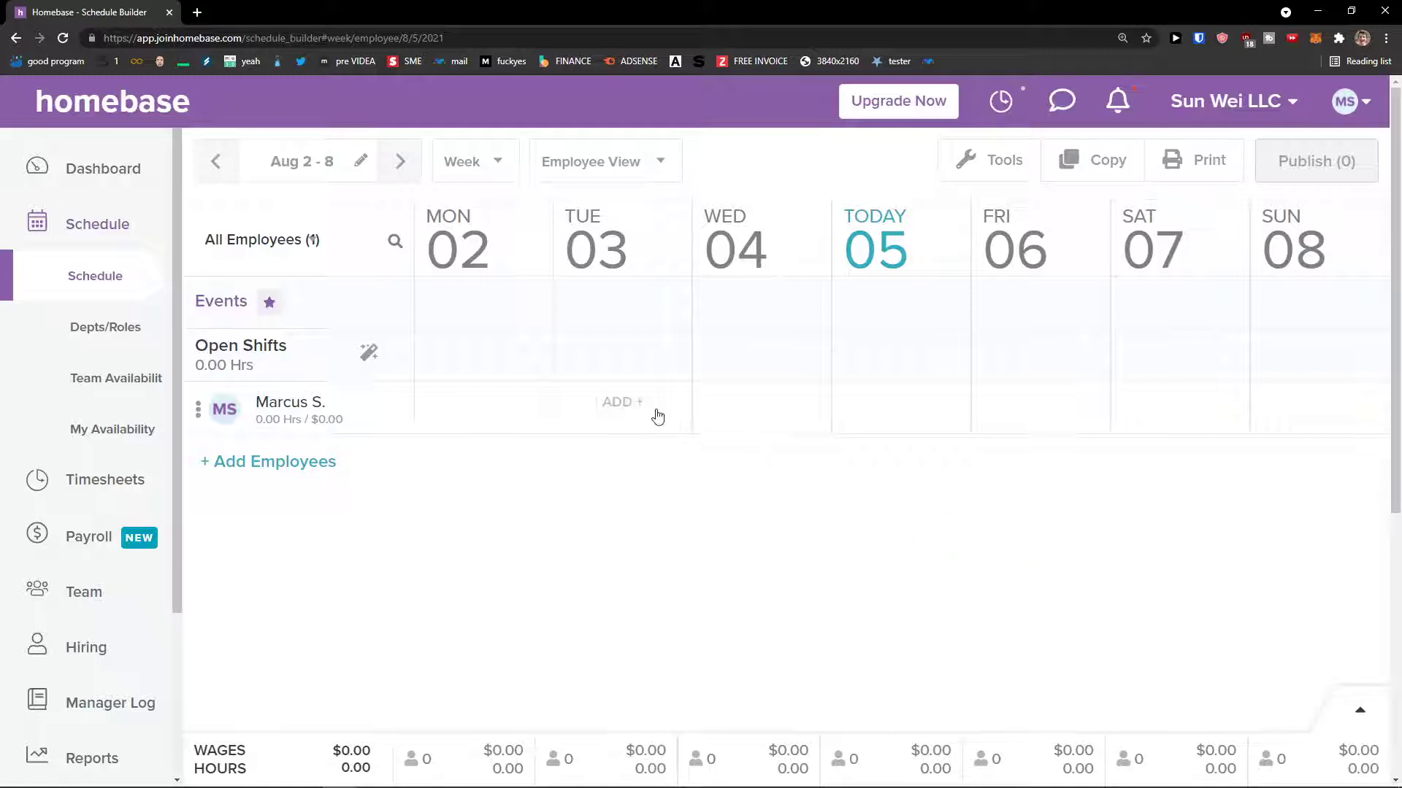
pyautogui.click(107, 182)
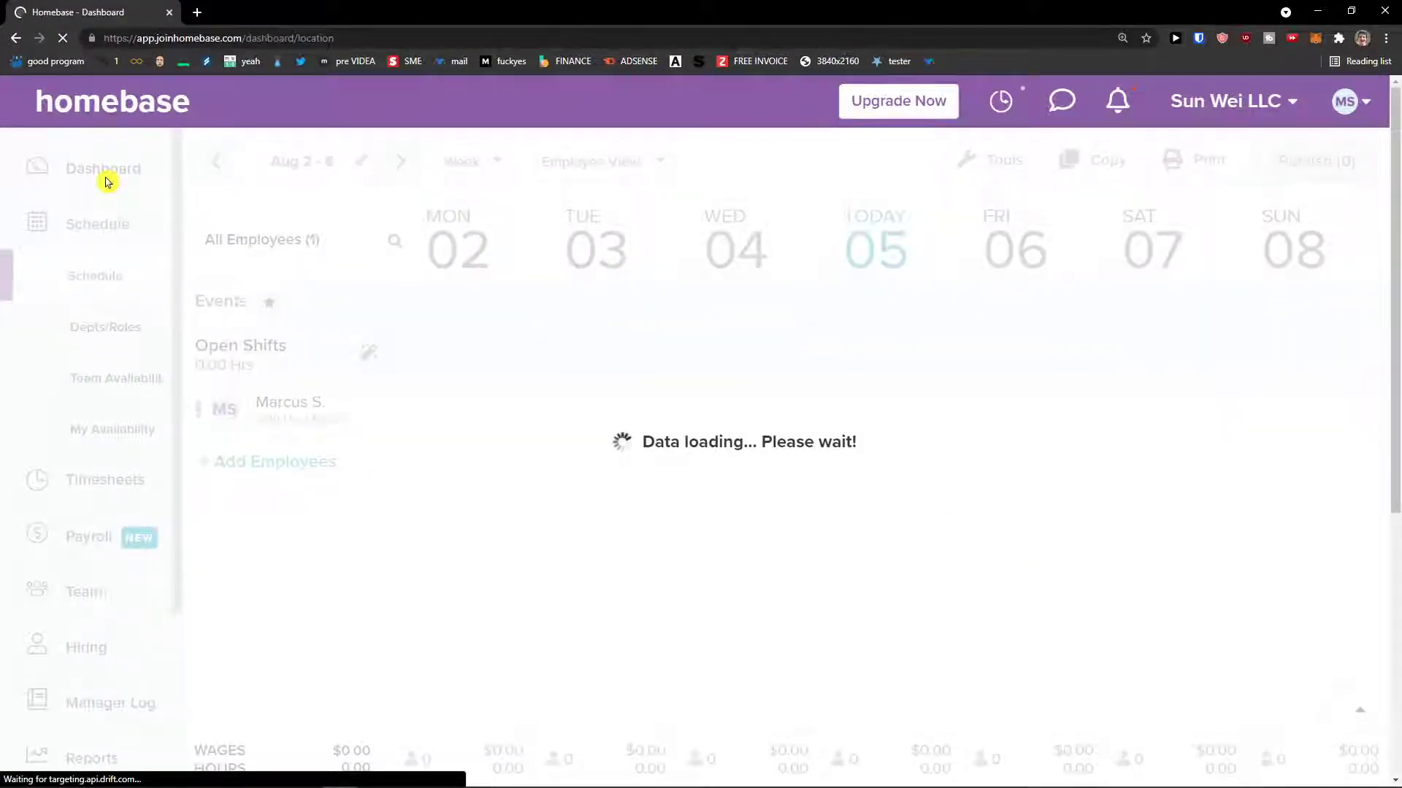
# - Start 'Add some employees' and open the individual Add a Team Member form from the Team roster
pyautogui.scroll(-1, 378, 336)
pyautogui.scroll(1, 377, 335)
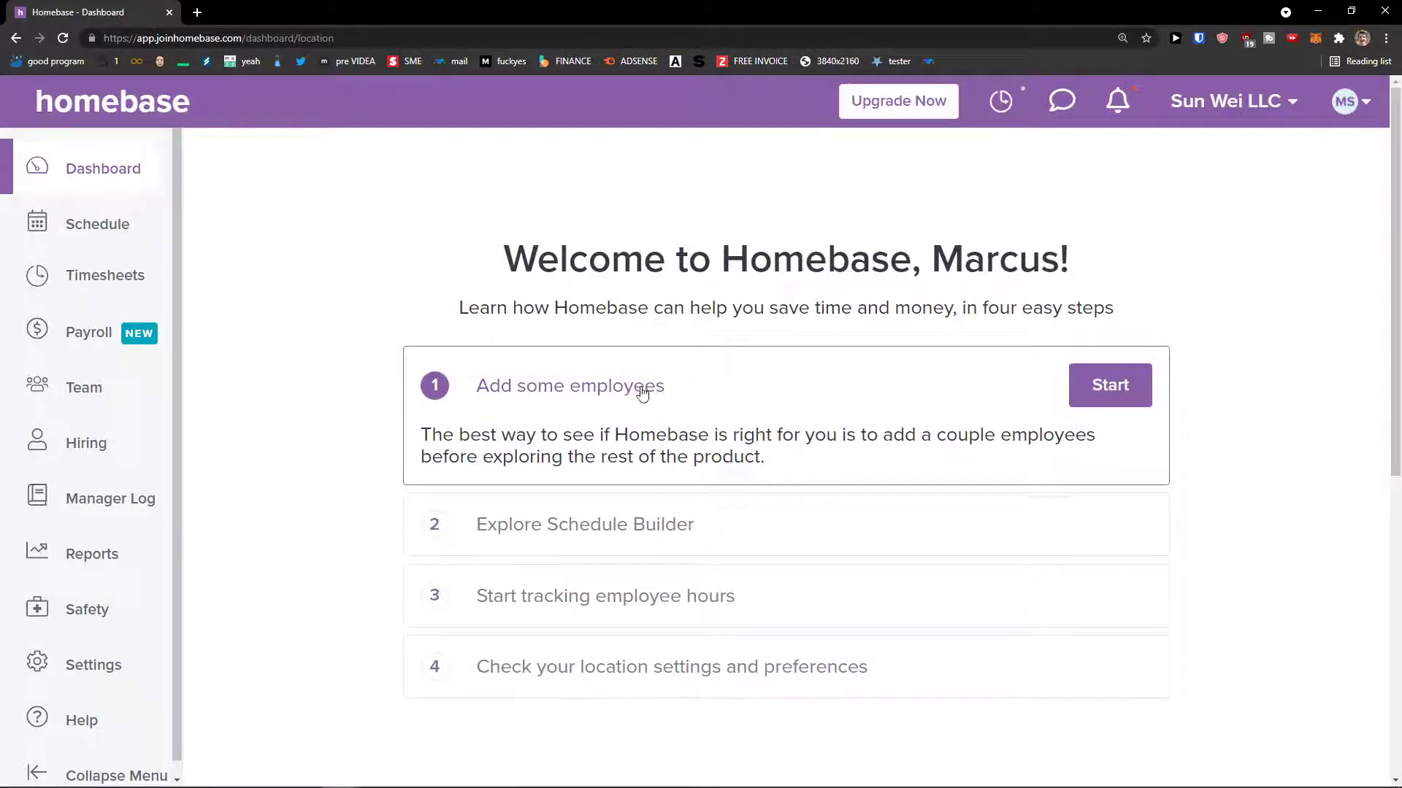
pyautogui.click(1111, 386)
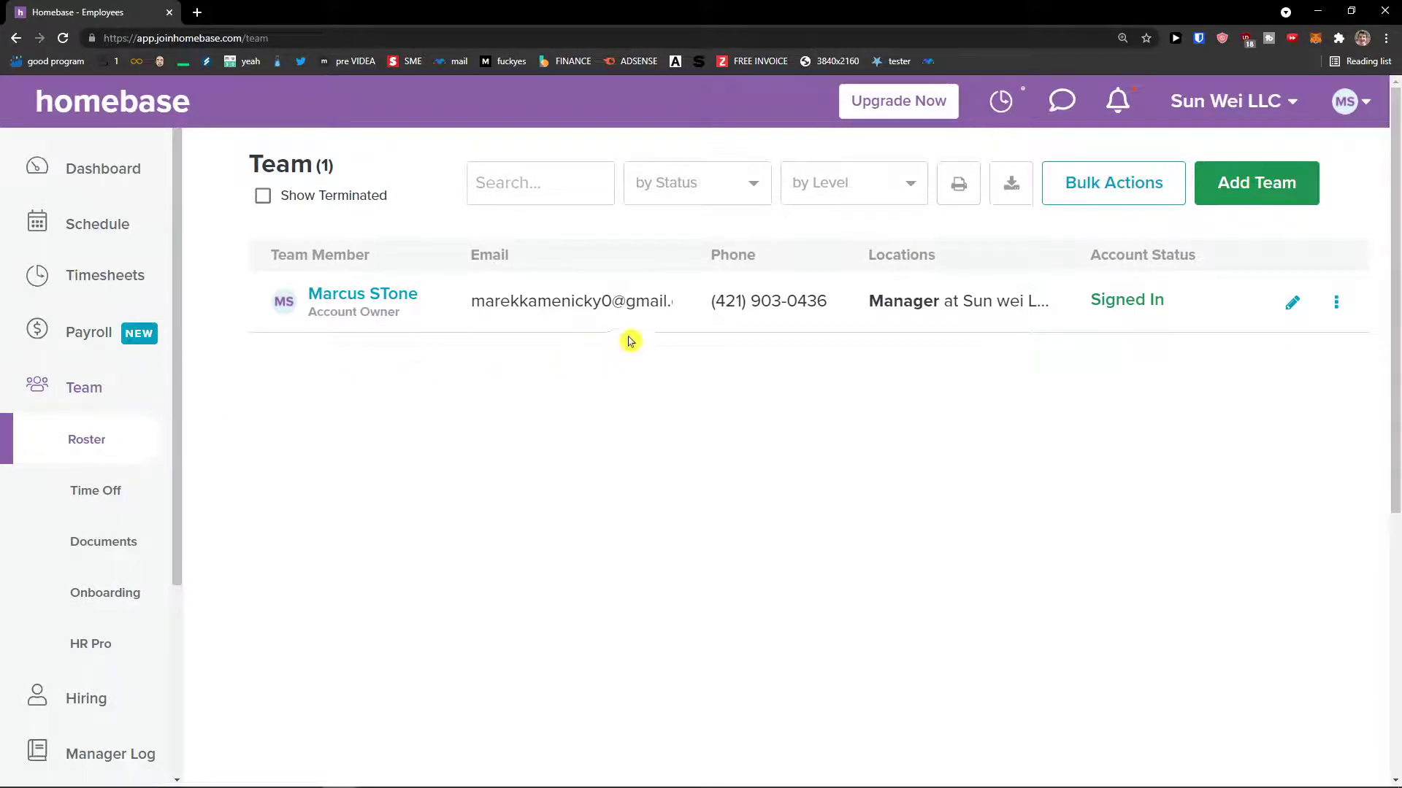
pyautogui.click(1244, 188)
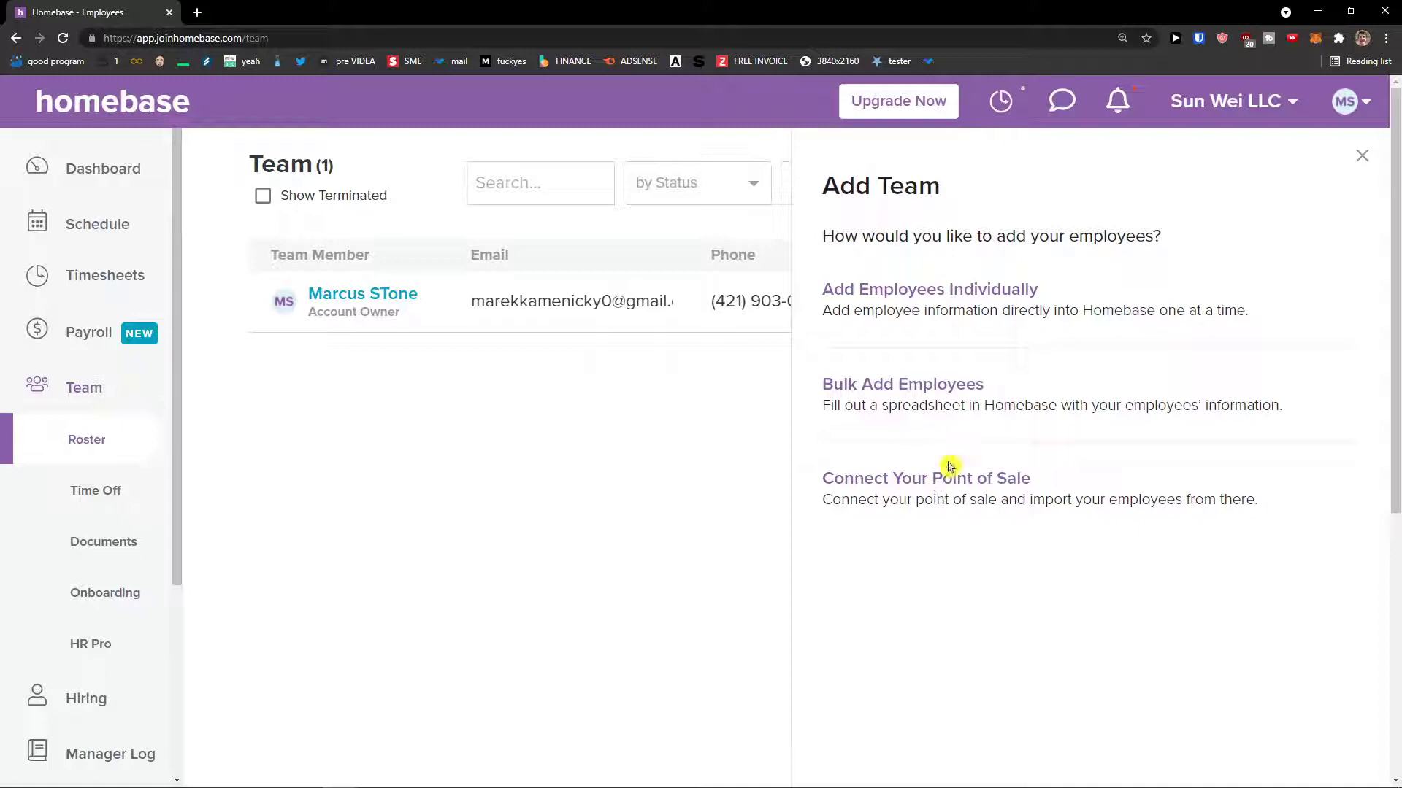
pyautogui.click(932, 295)
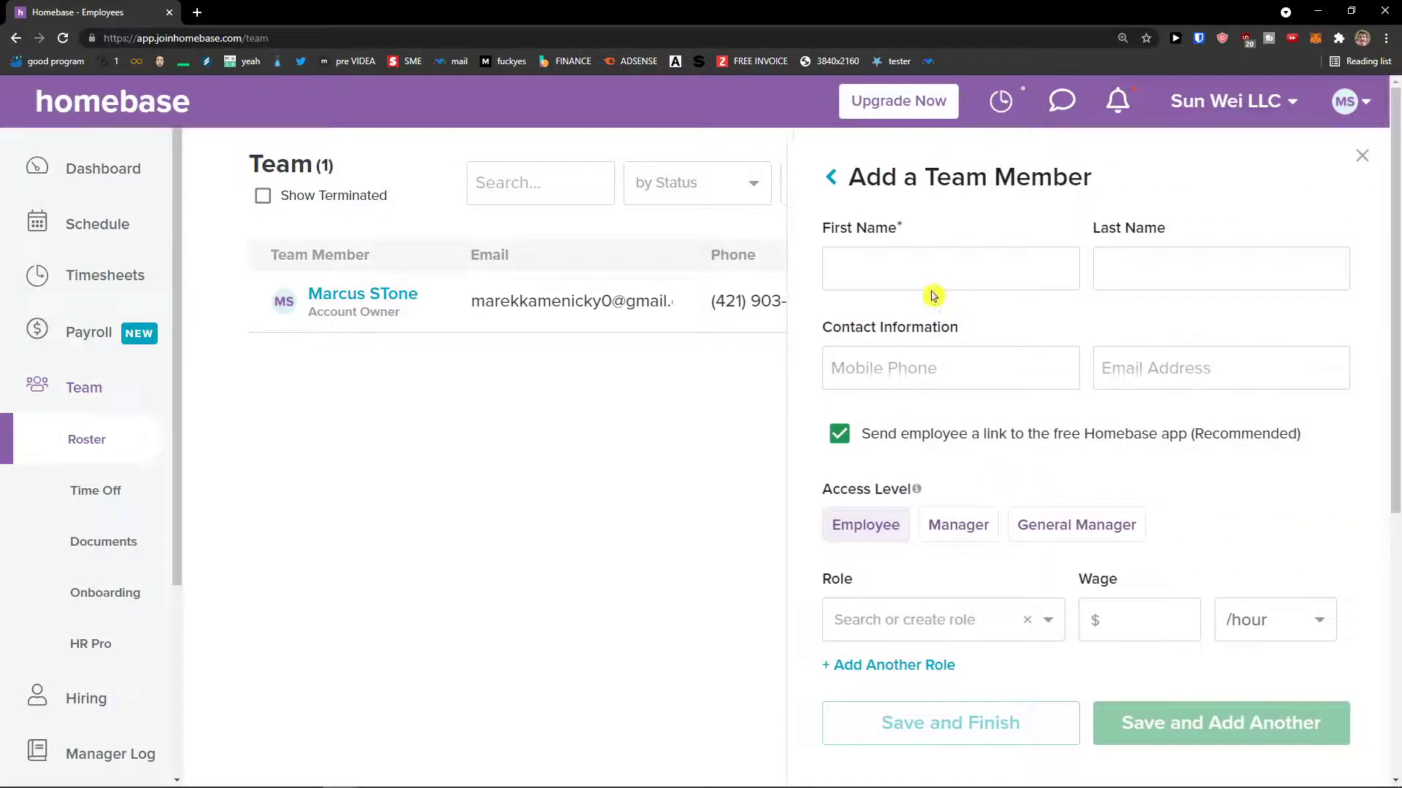
# - Enter the new team member's first and last name
pyautogui.click(936, 274)
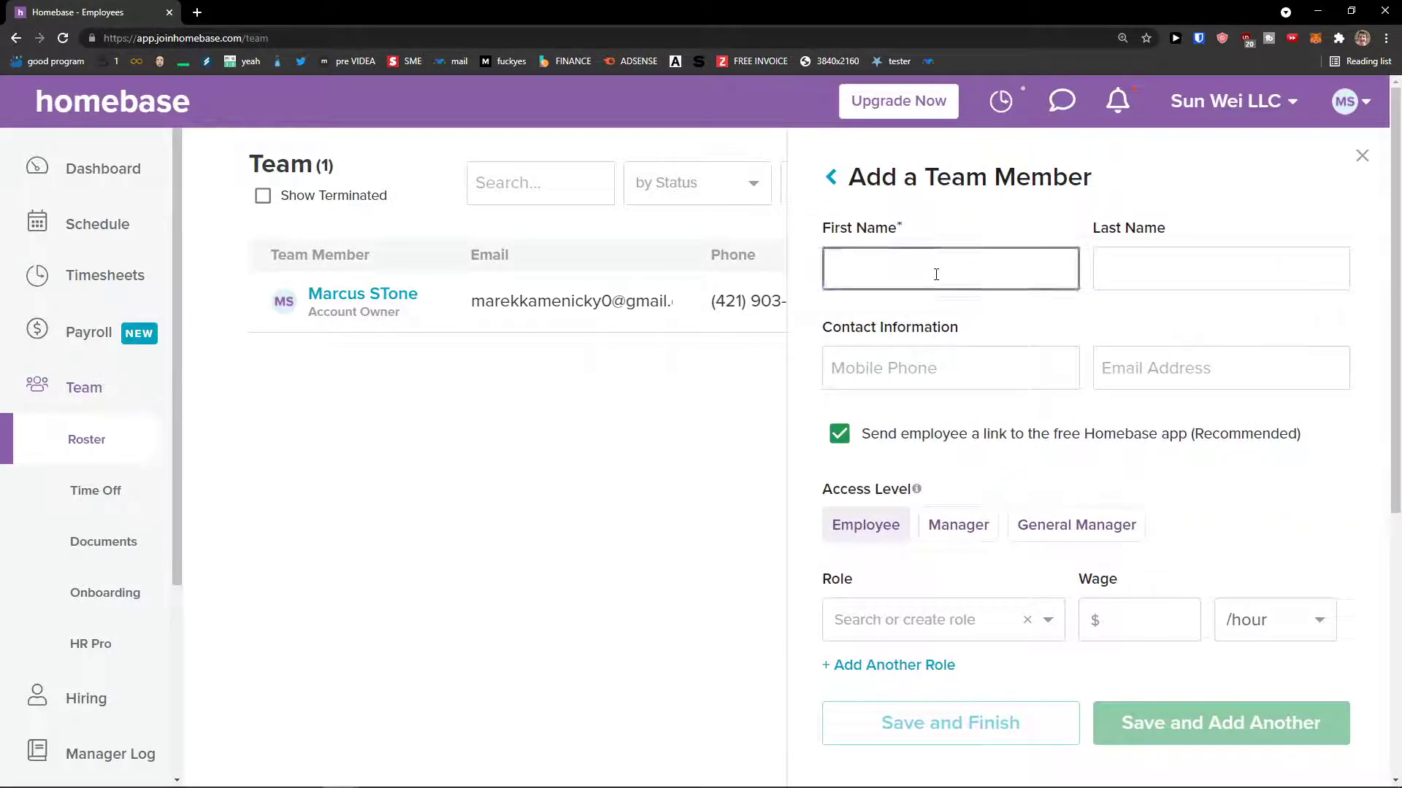
pyautogui.write('Marcus')
pyautogui.press('Tab')
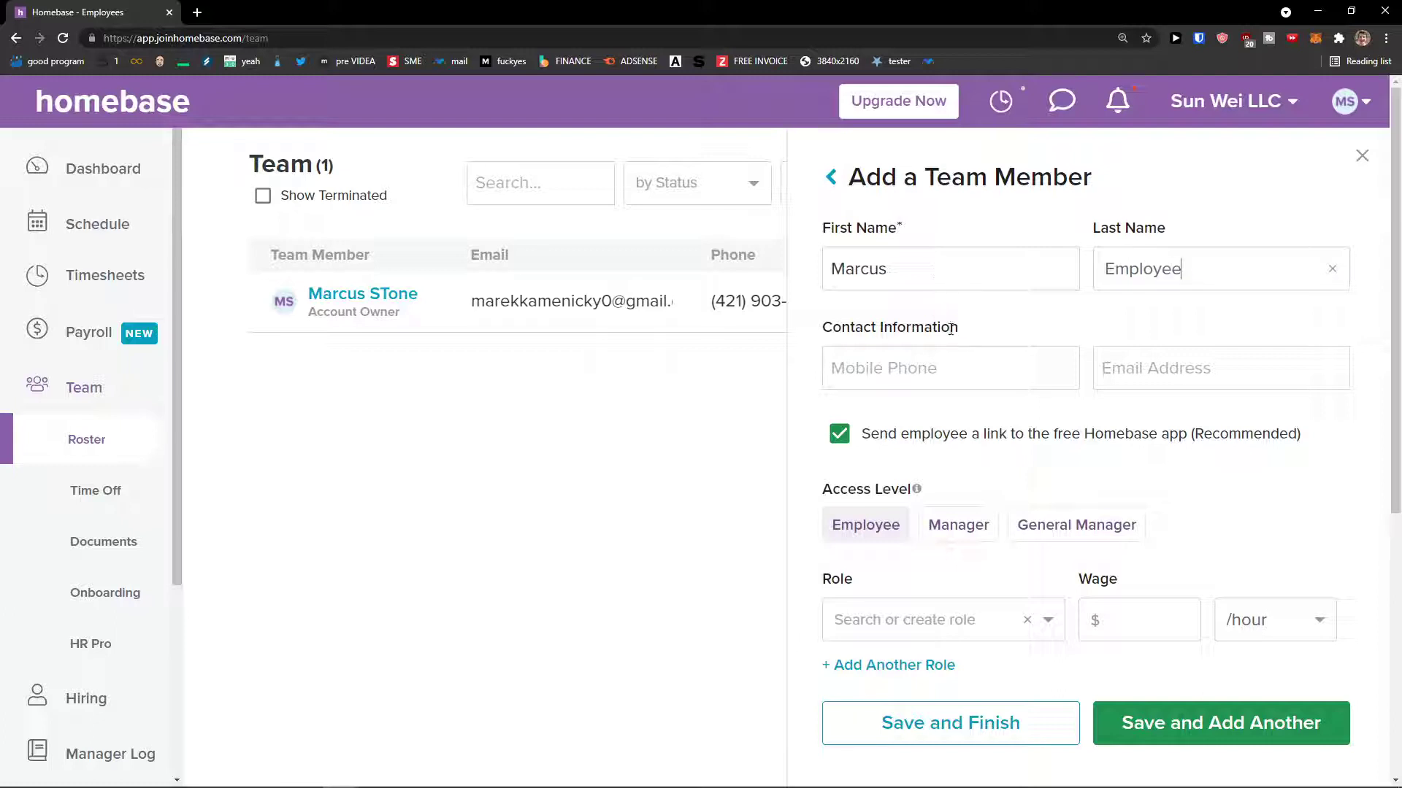
pyautogui.moveTo(951, 329); pyautogui.dragTo(815, 332)
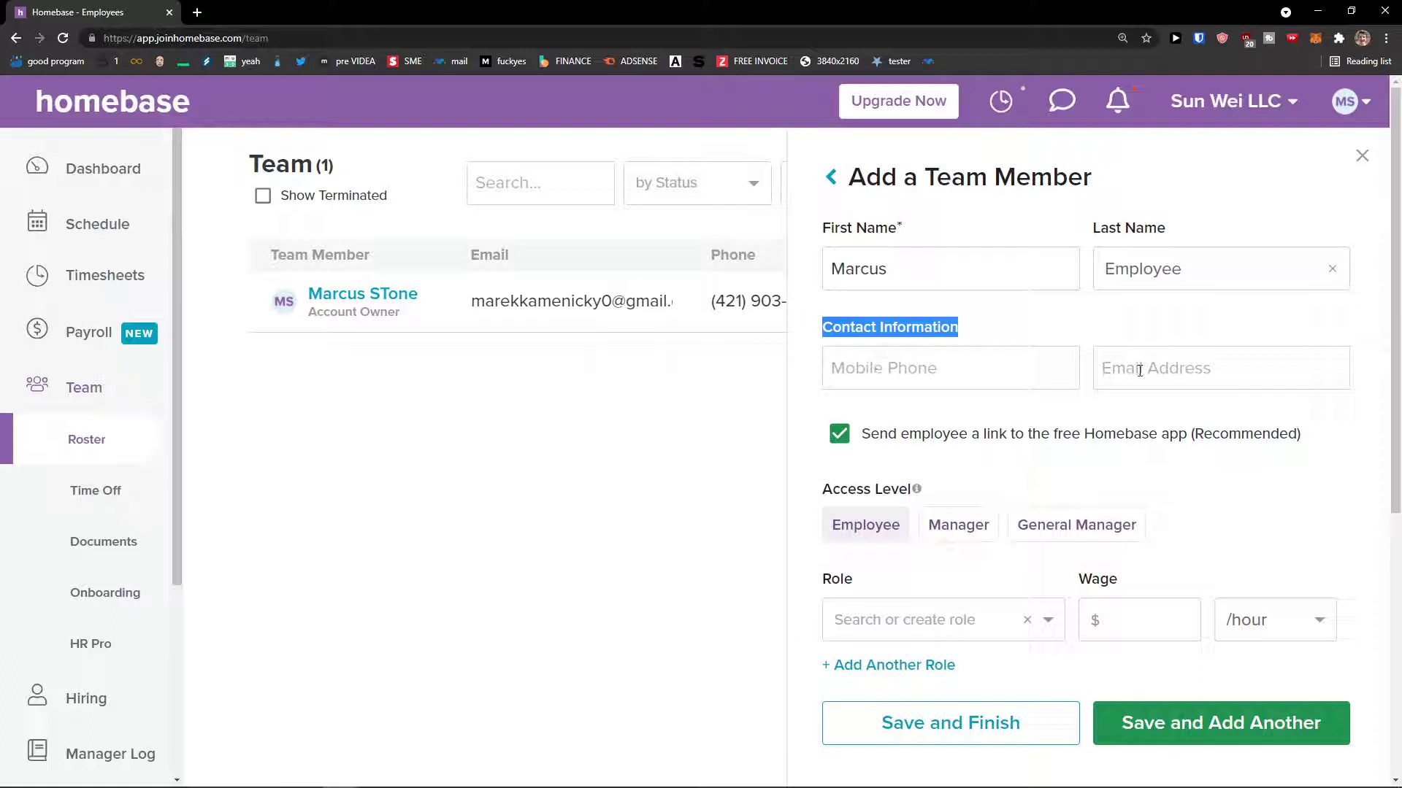
pyautogui.scroll(-1, 1062, 407)
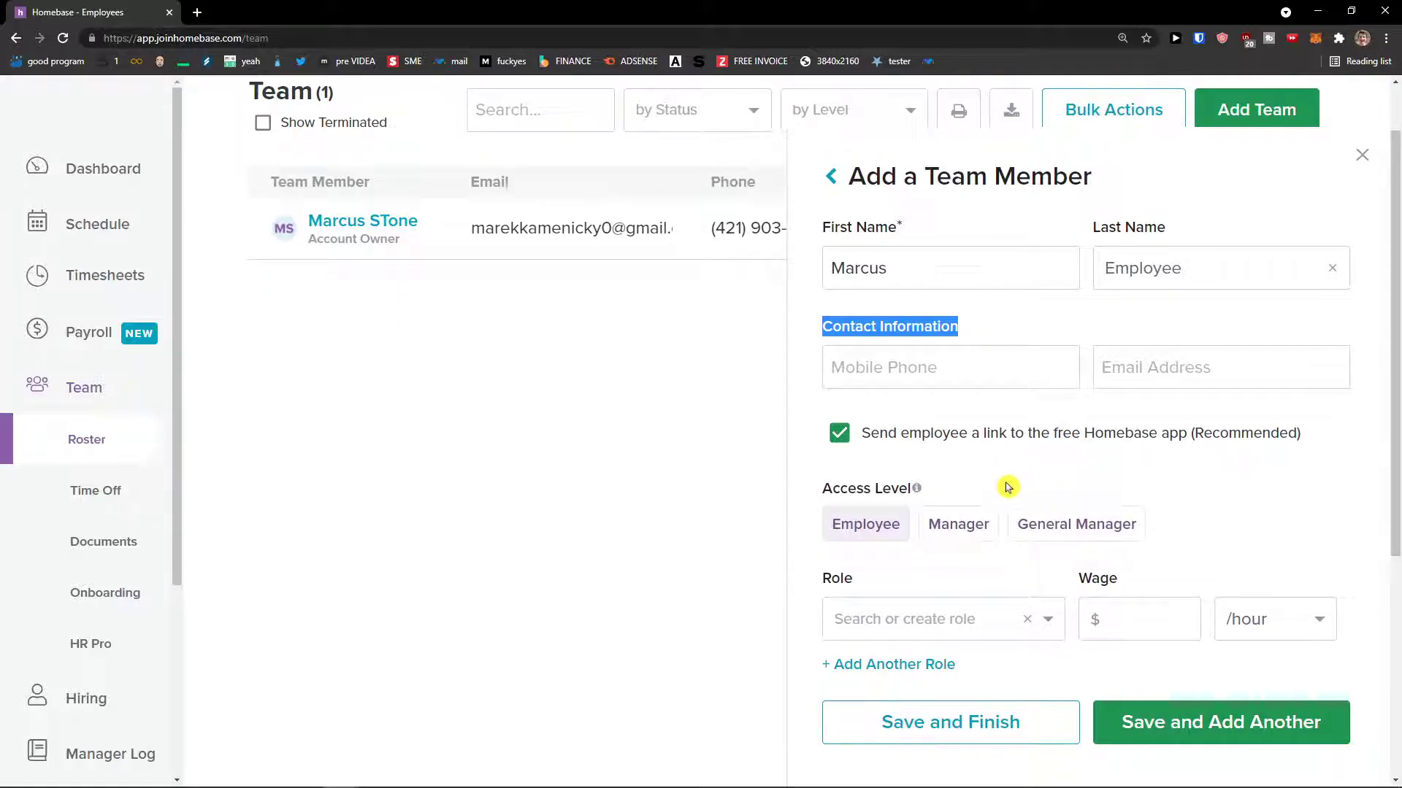
# - Compare the Manager and General Manager access levels, leaving the member at Employee access
pyautogui.moveTo(917, 491)
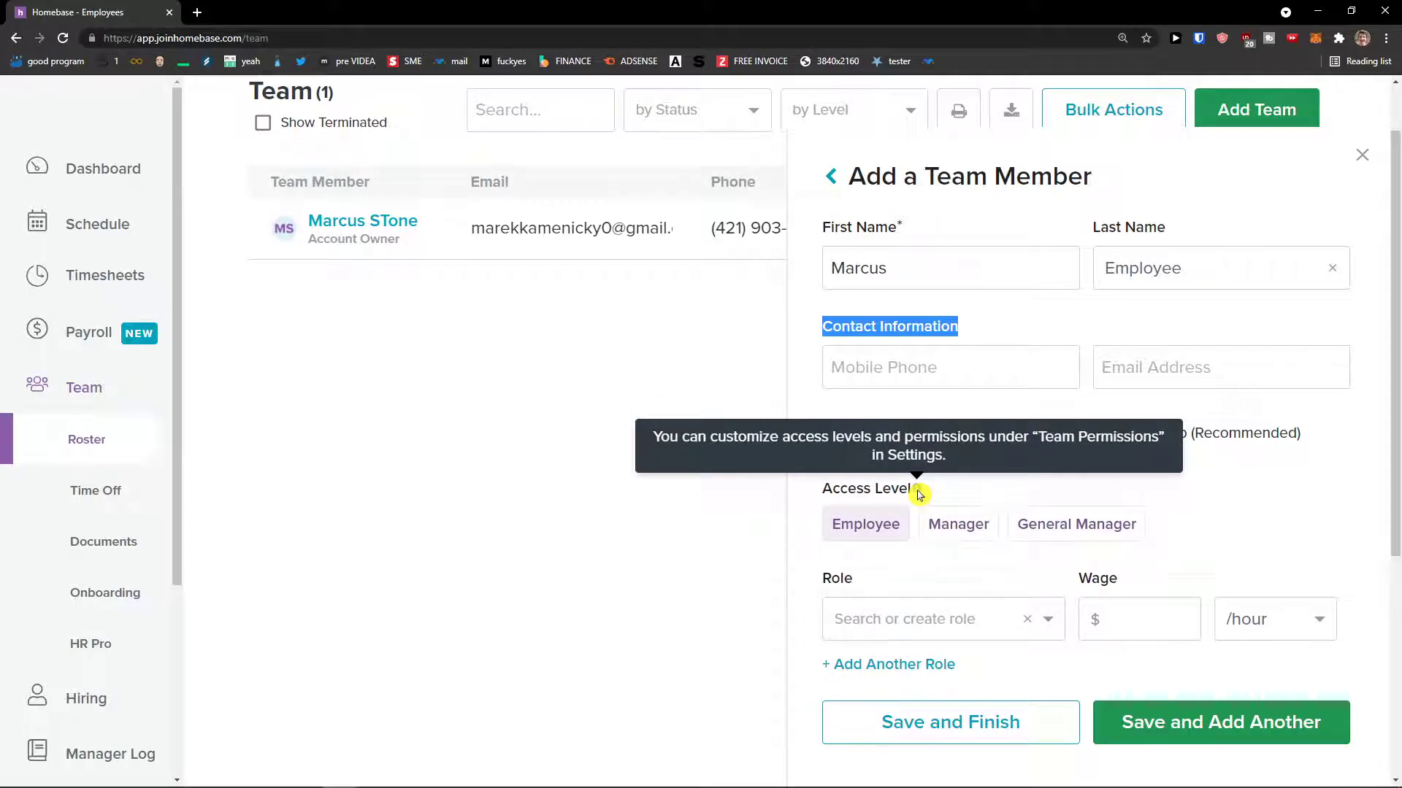
pyautogui.click(952, 524)
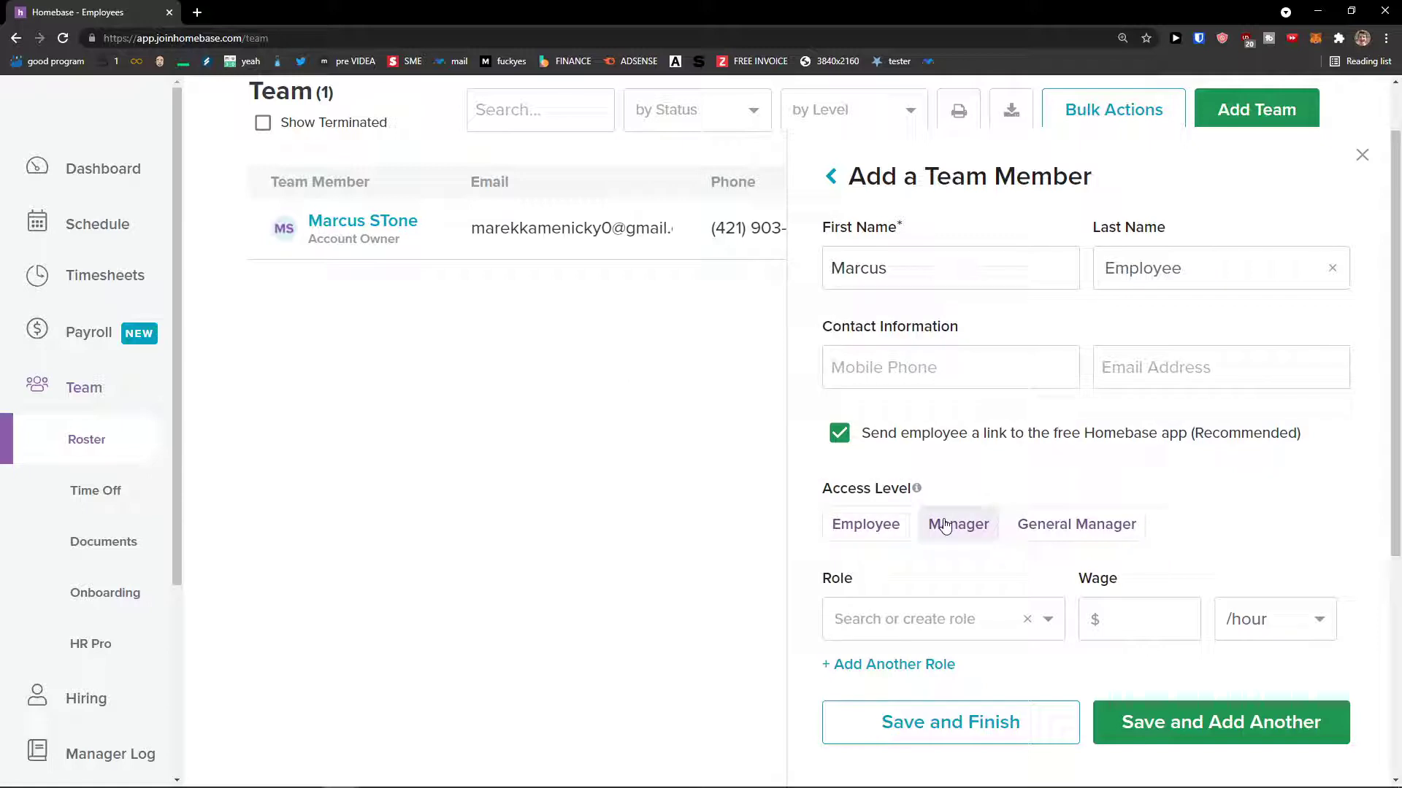
pyautogui.click(879, 528)
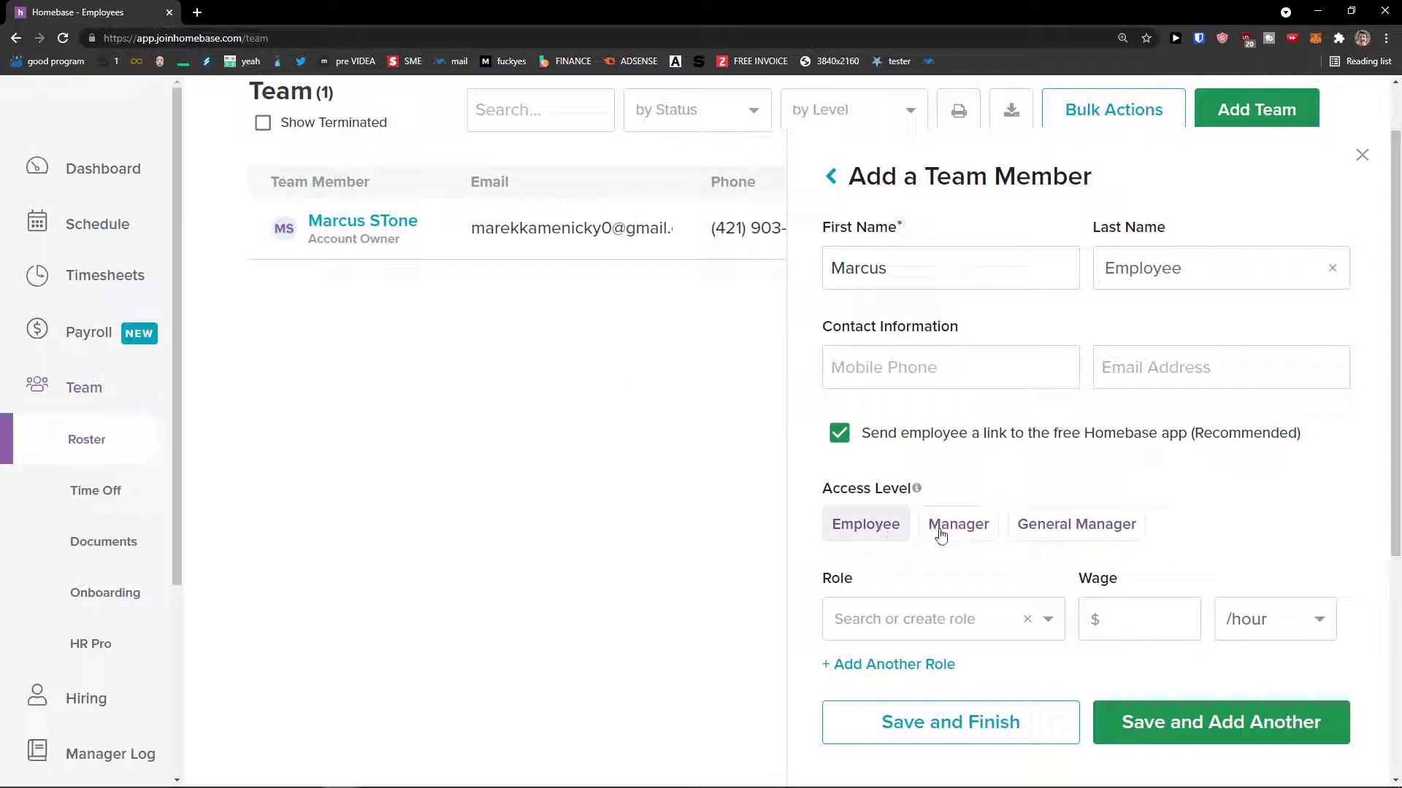
pyautogui.click(949, 534)
pyautogui.click(1048, 535)
pyautogui.click(885, 531)
# - Assign the Sales Associate role with a wage of 20 per hour
pyautogui.click(912, 636)
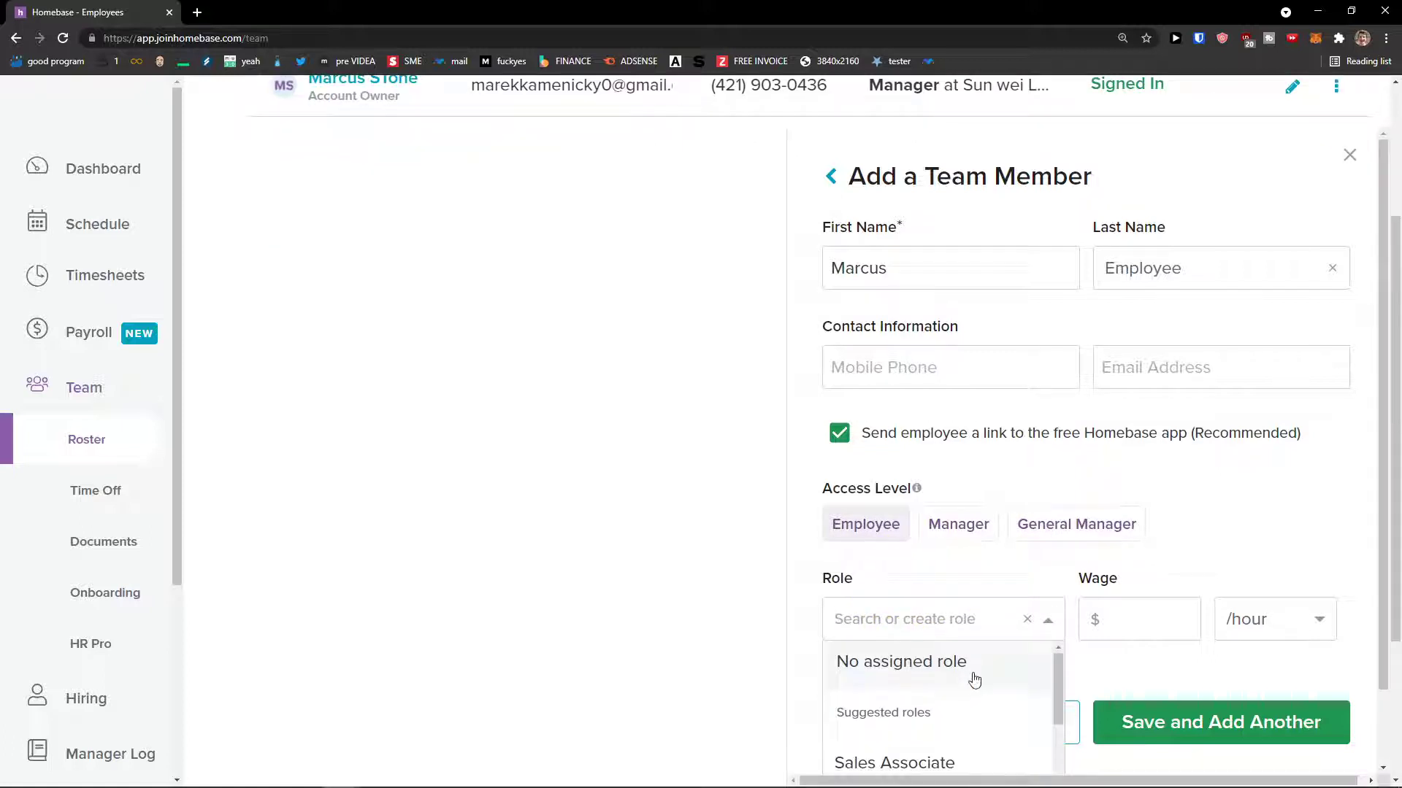
pyautogui.scroll(-4, 967, 676)
pyautogui.scroll(2, 958, 679)
pyautogui.scroll(2, 955, 677)
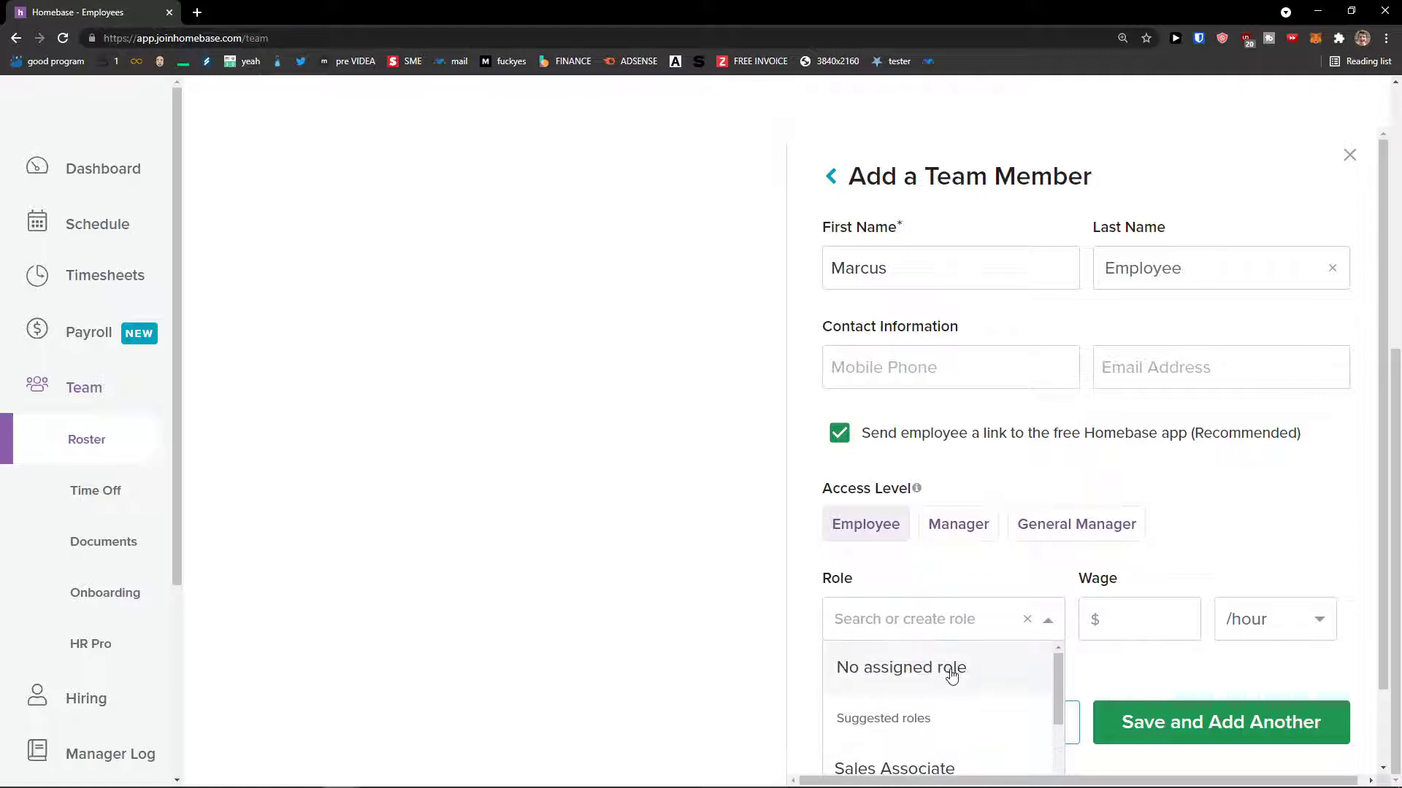
pyautogui.scroll(-1, 947, 673)
pyautogui.click(919, 683)
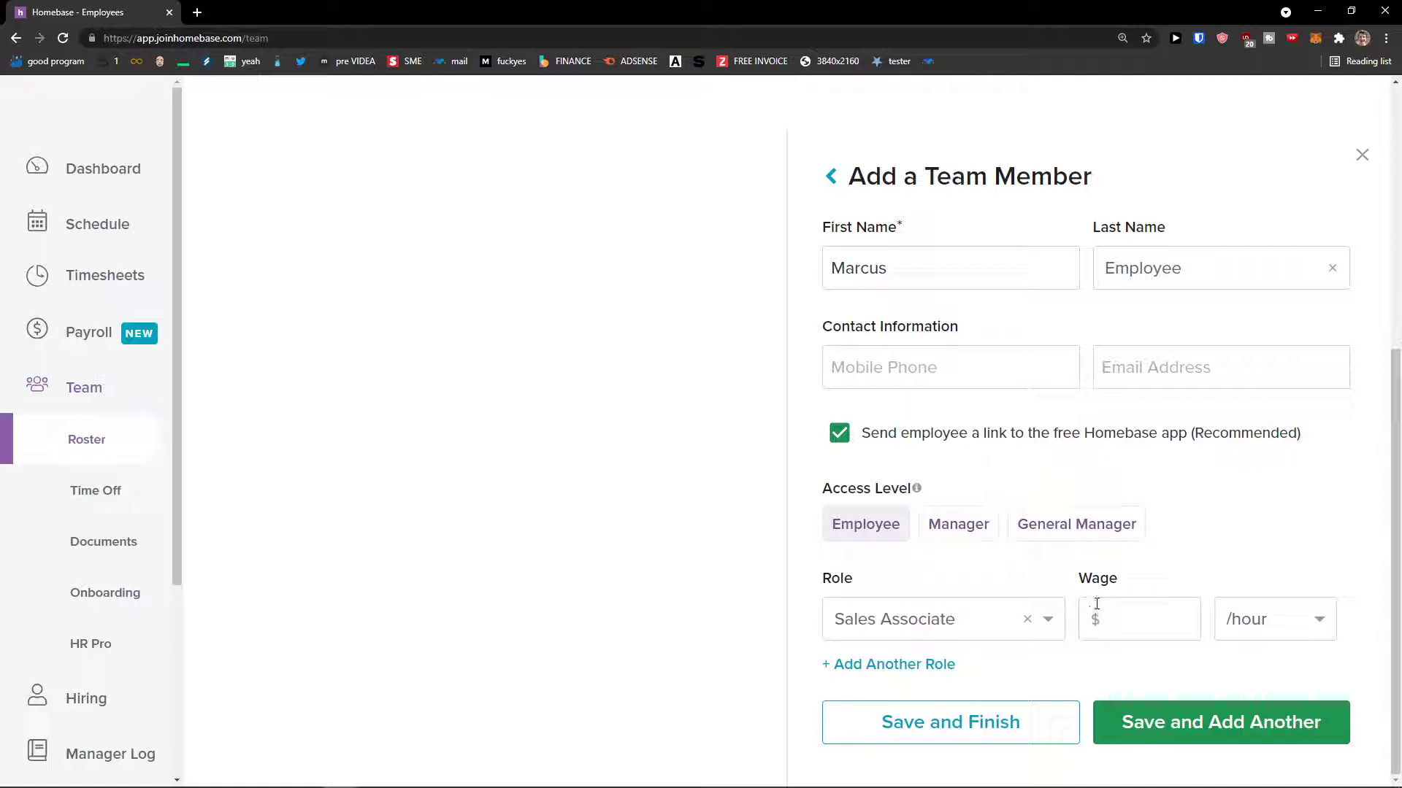
pyautogui.write('20')
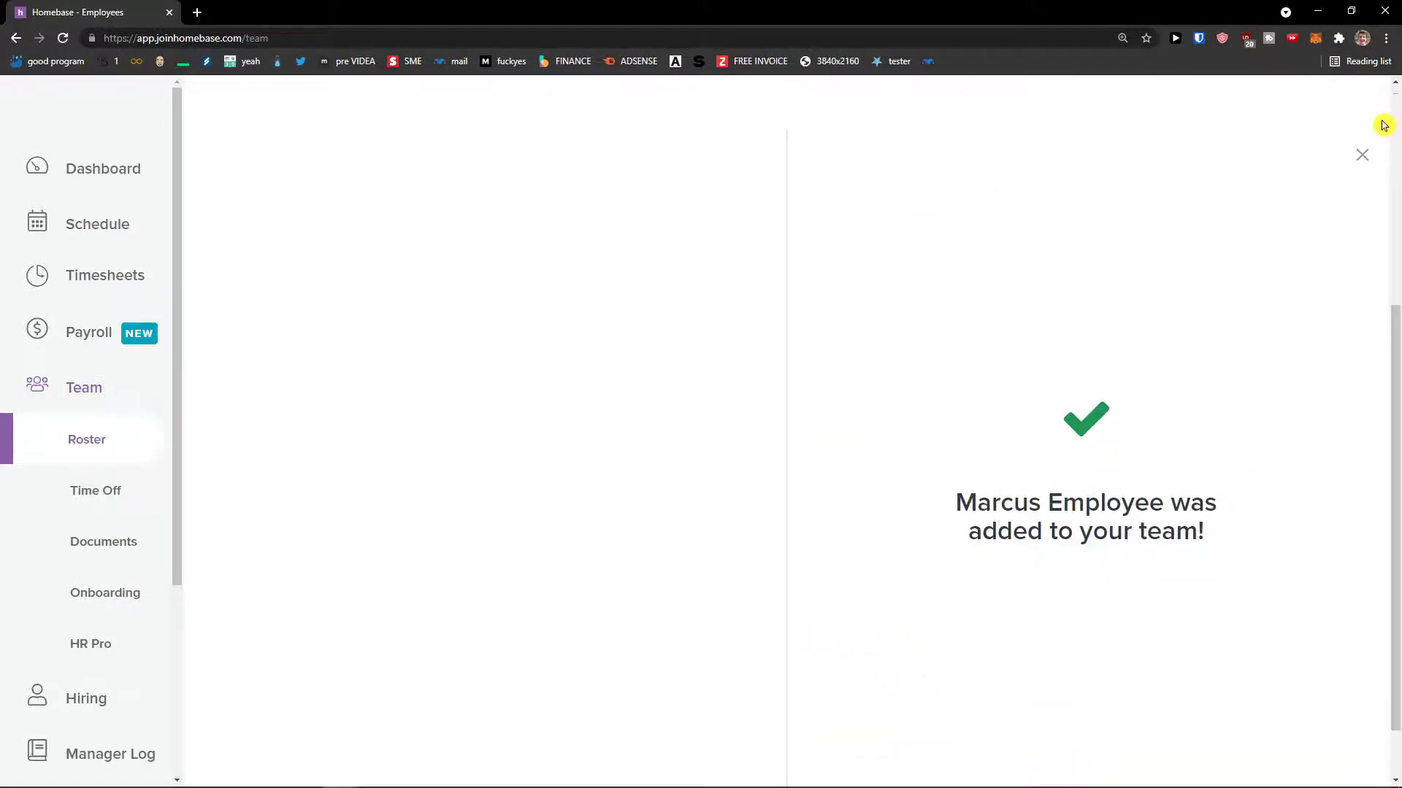
# - Close the success panel to view the two-member roster, then return to the Dashboard
pyautogui.click(1362, 153)
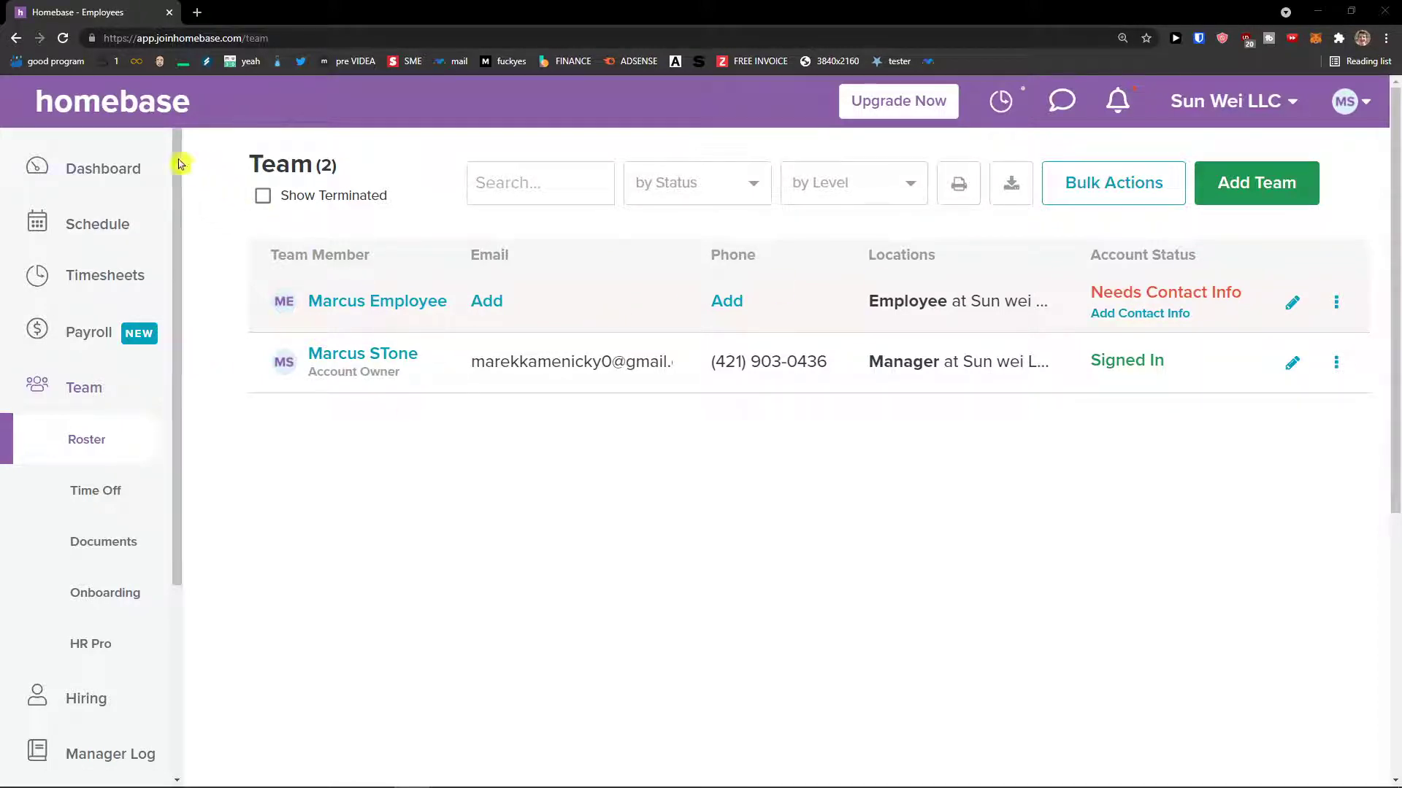
pyautogui.click(111, 175)
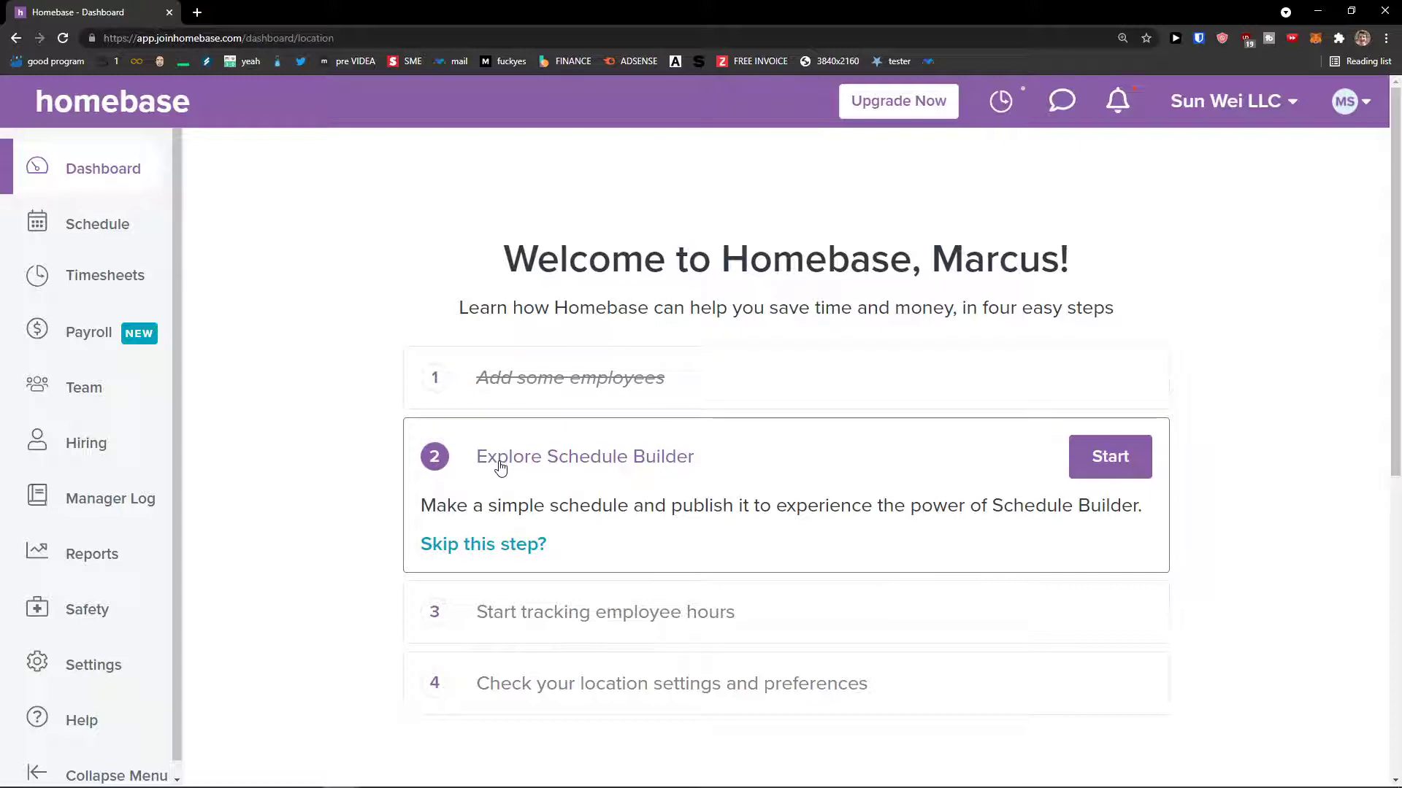
# - Open Schedule Builder, keep All Employees shown, and browse from Aug 9–15 back to Aug 2–8
pyautogui.click(1109, 457)
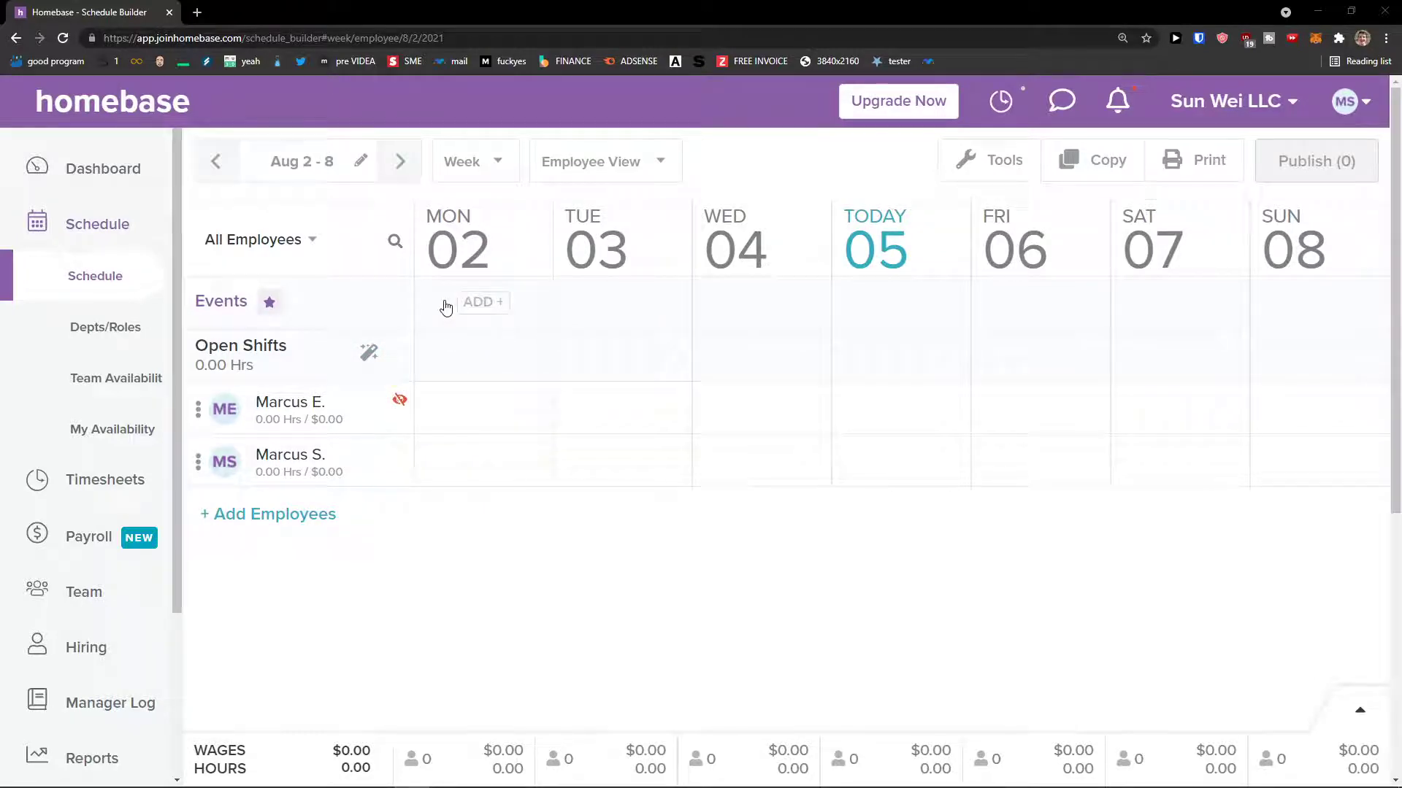
pyautogui.click(315, 242)
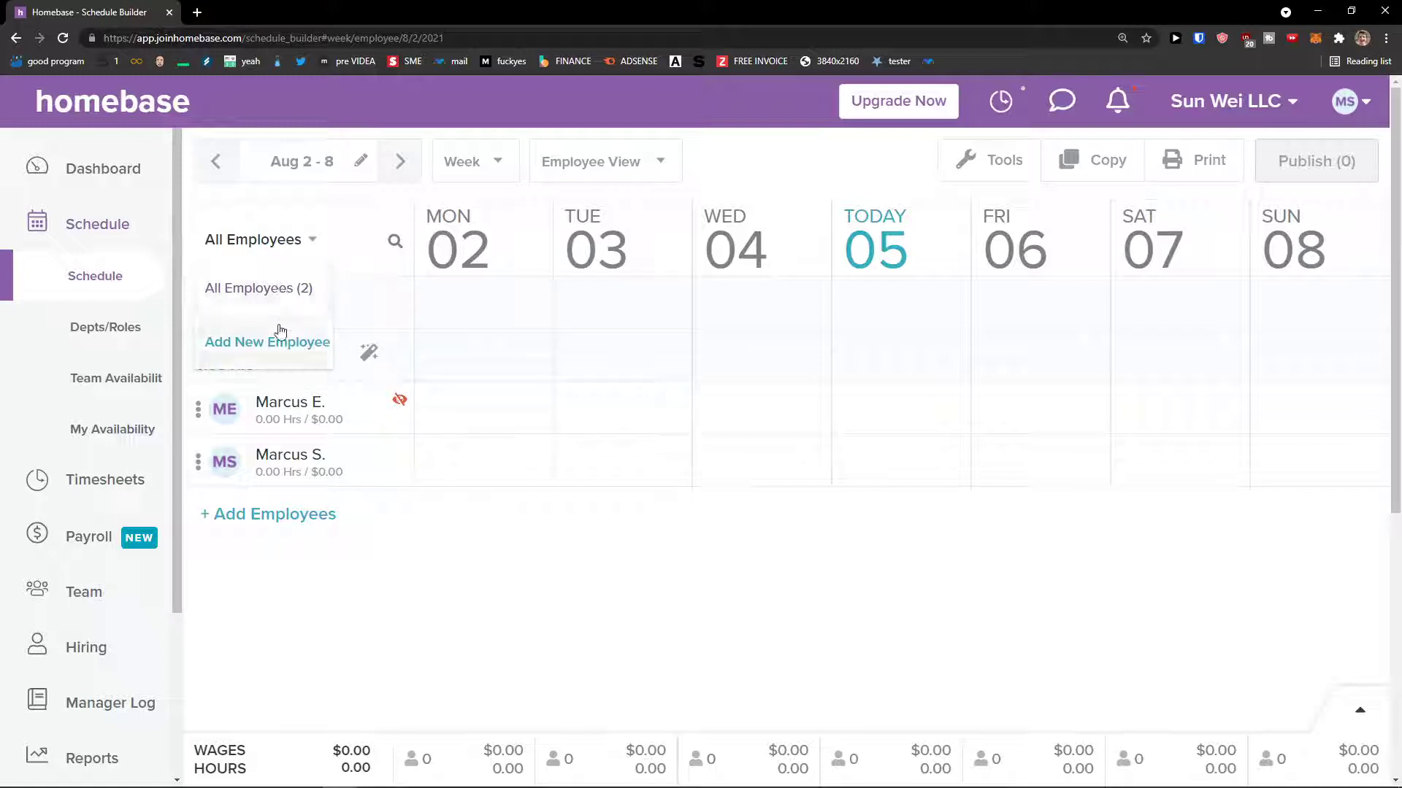
pyautogui.click(292, 285)
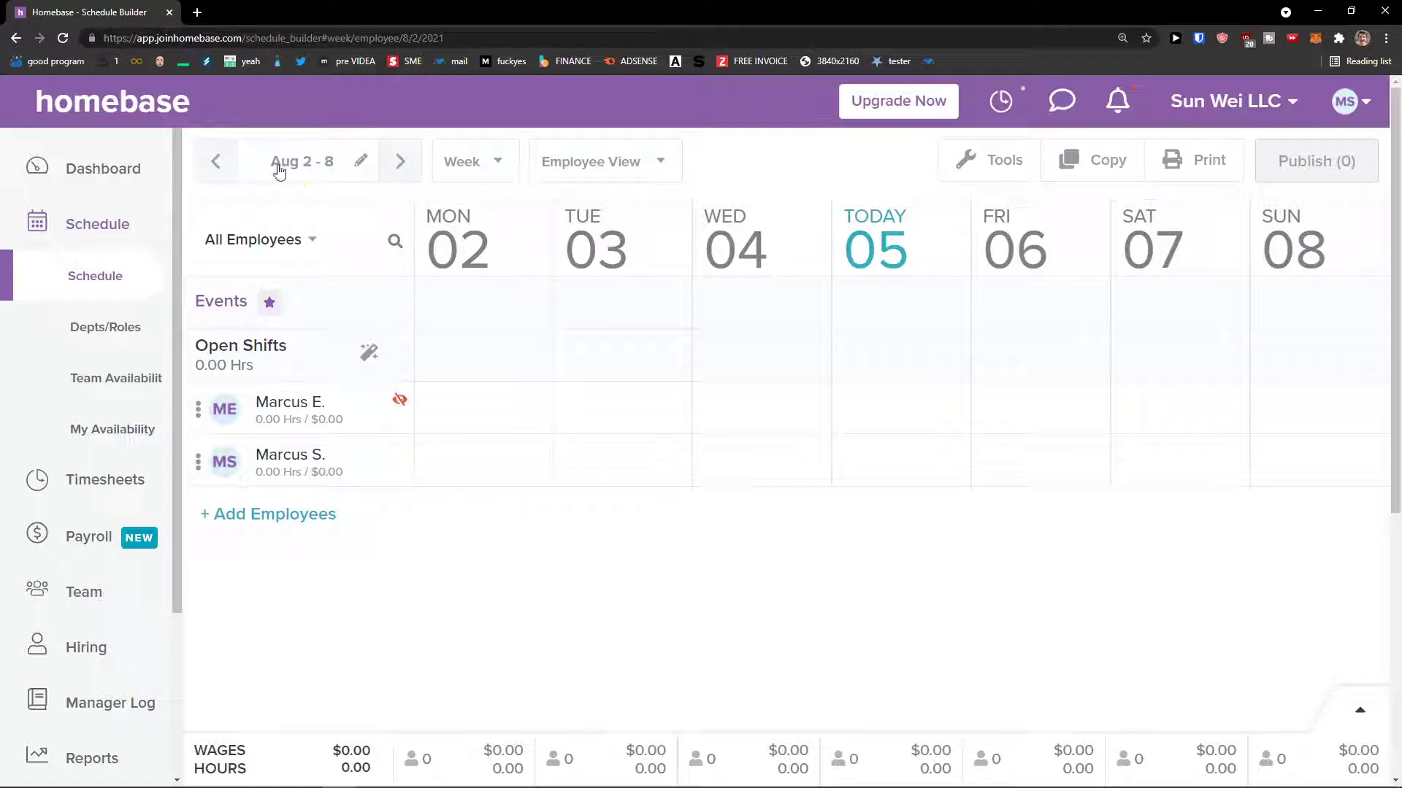
pyautogui.click(396, 164)
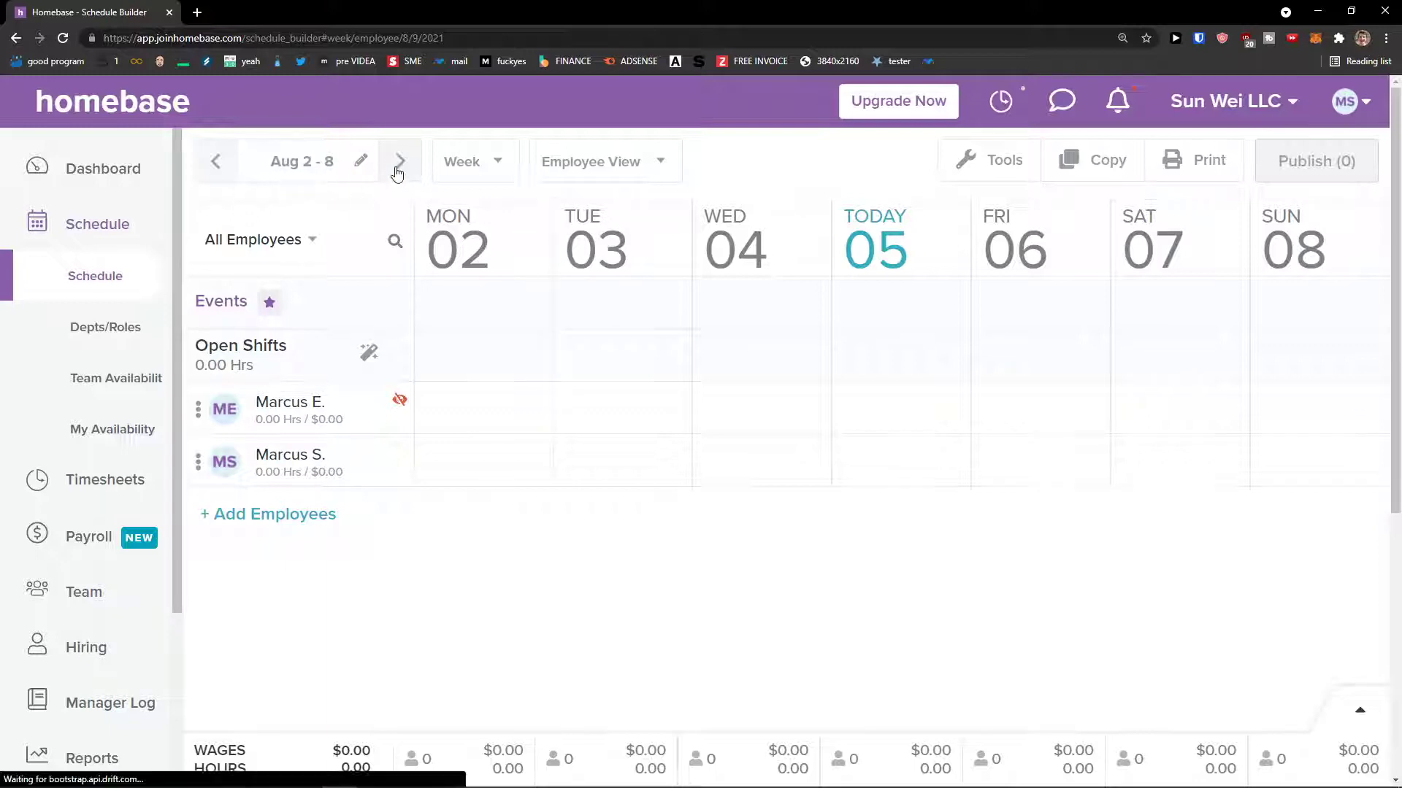
pyautogui.click(218, 167)
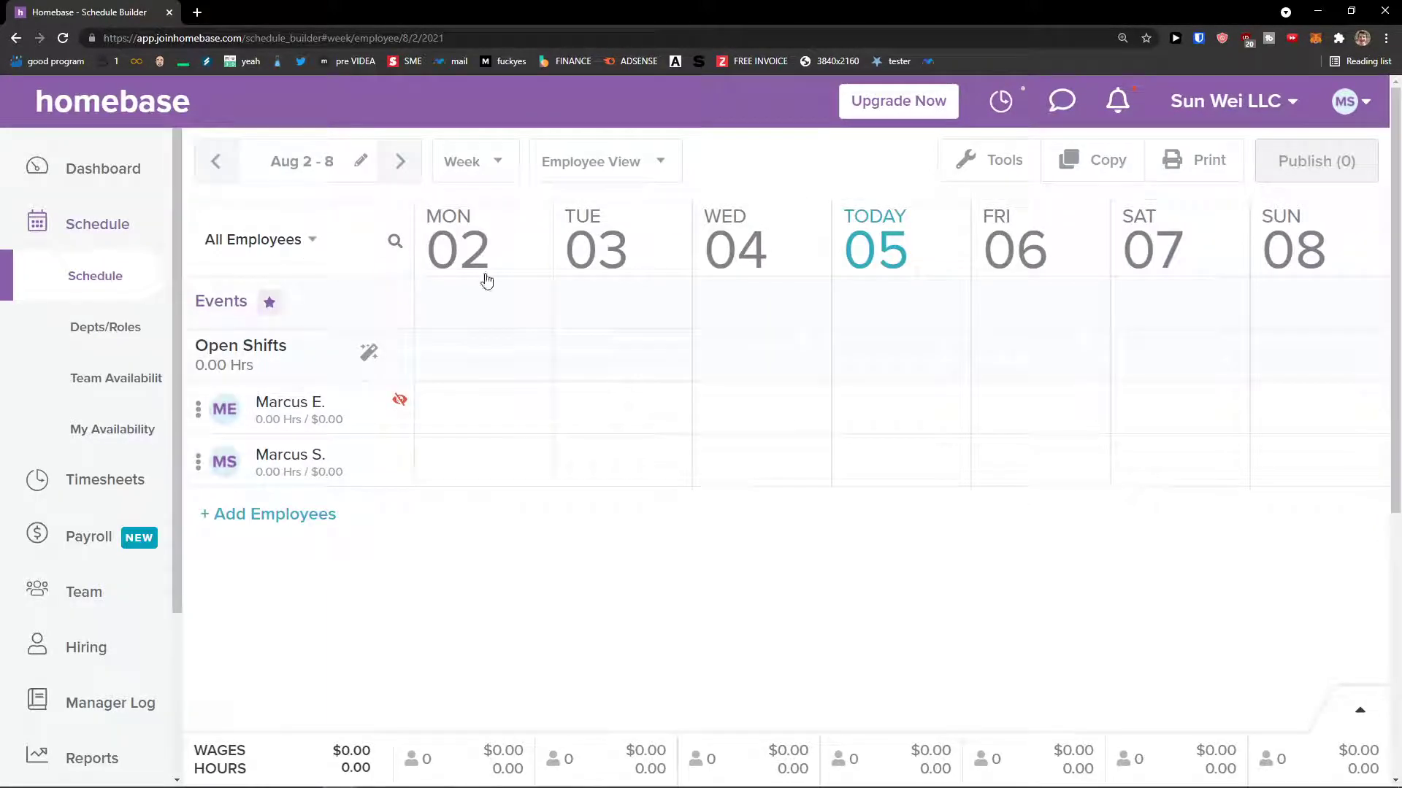
# - Look through the Tools menu and open a Monday shift prefilled 9:00 AM–5:00 PM as Sales Associate
pyautogui.click(576, 193)
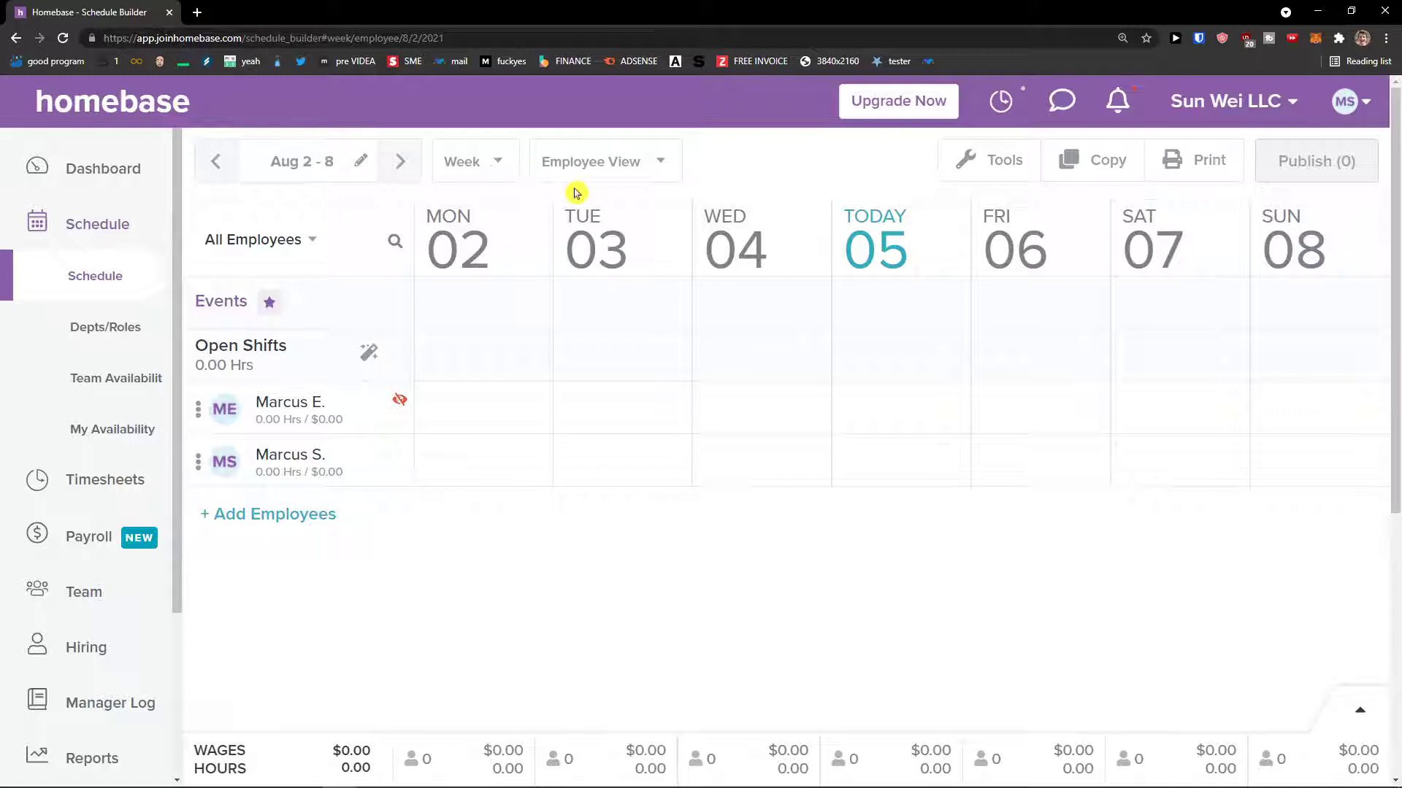
pyautogui.click(986, 172)
pyautogui.moveTo(986, 212)
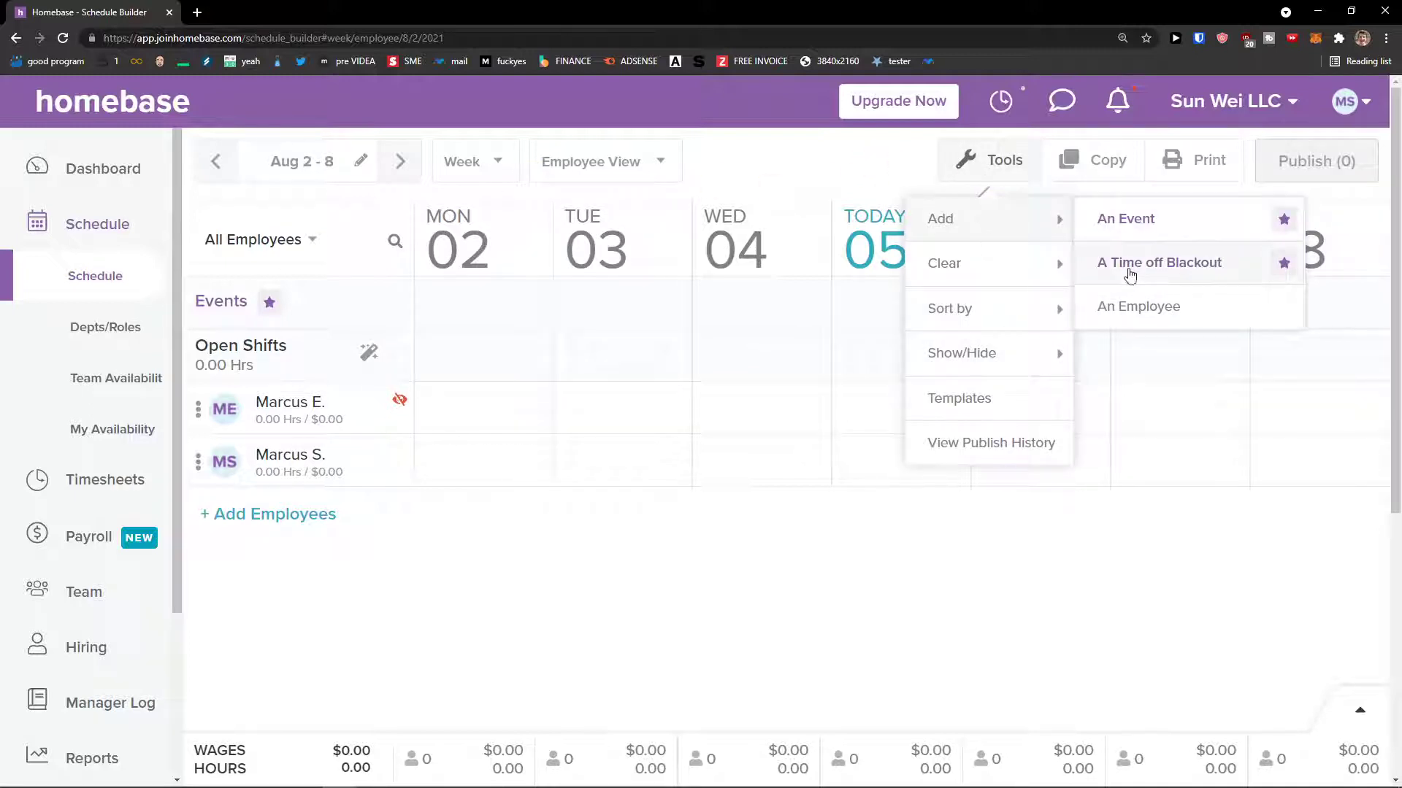
pyautogui.moveTo(1066, 267)
pyautogui.moveTo(1049, 296)
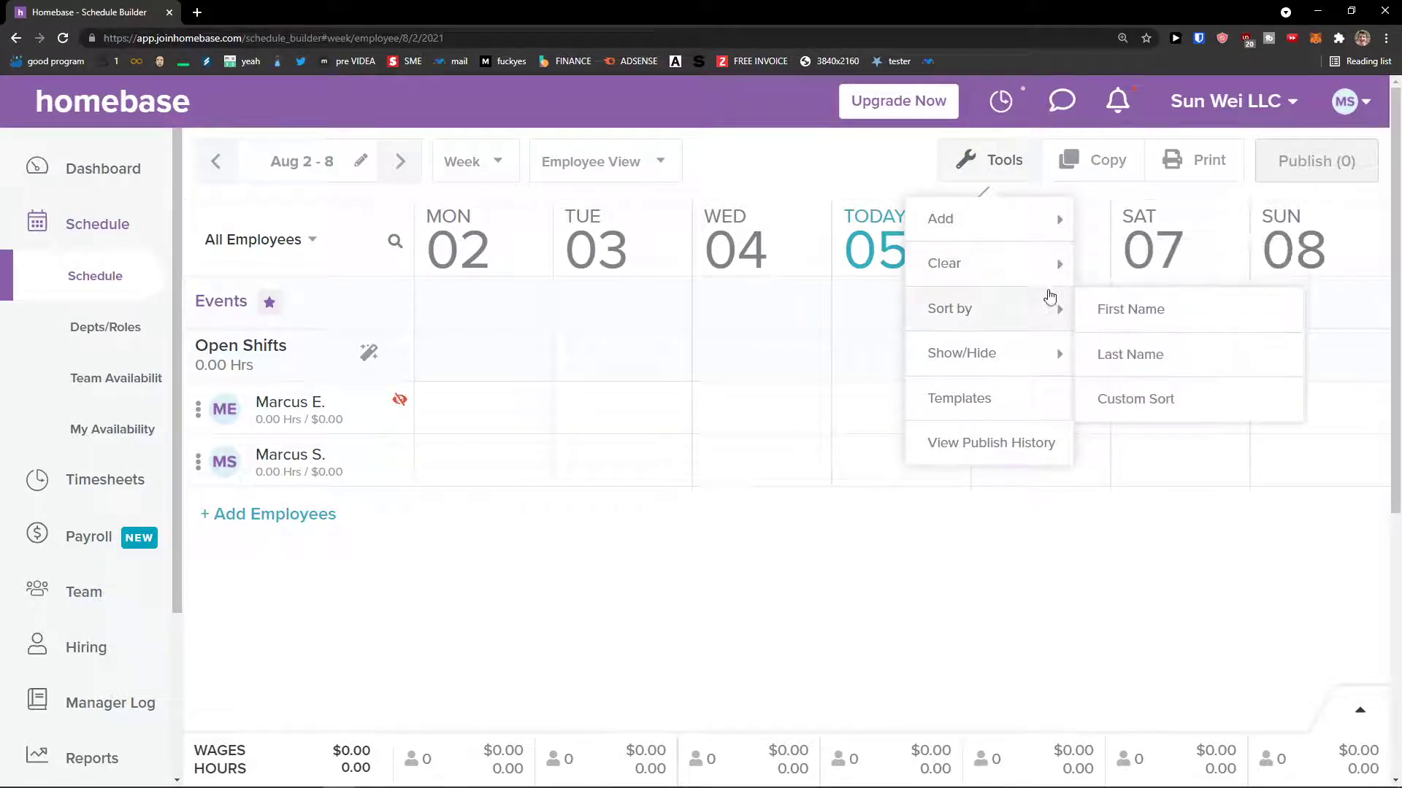
pyautogui.moveTo(1018, 343)
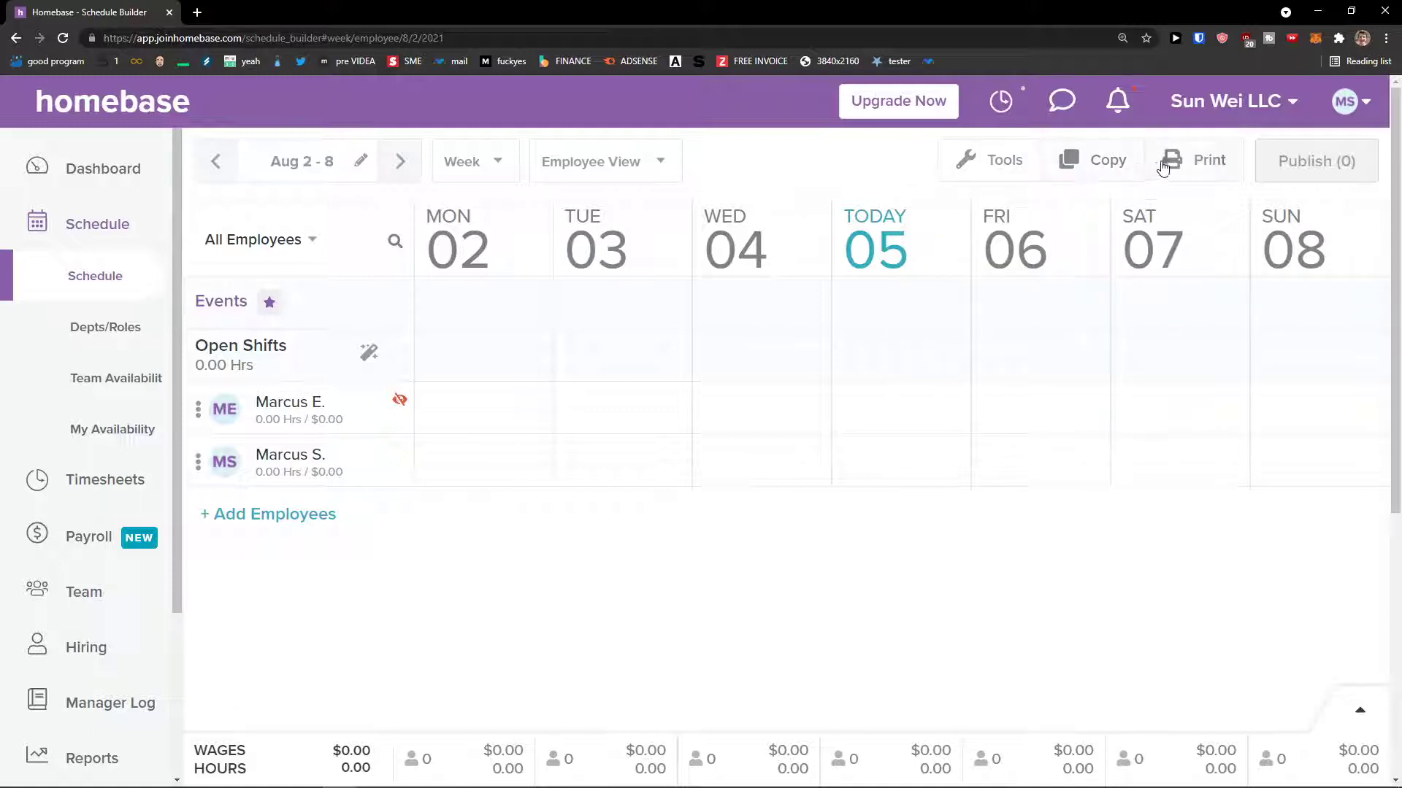
pyautogui.click(438, 336)
pyautogui.moveTo(204, 349); pyautogui.dragTo(260, 366)
pyautogui.click(261, 367)
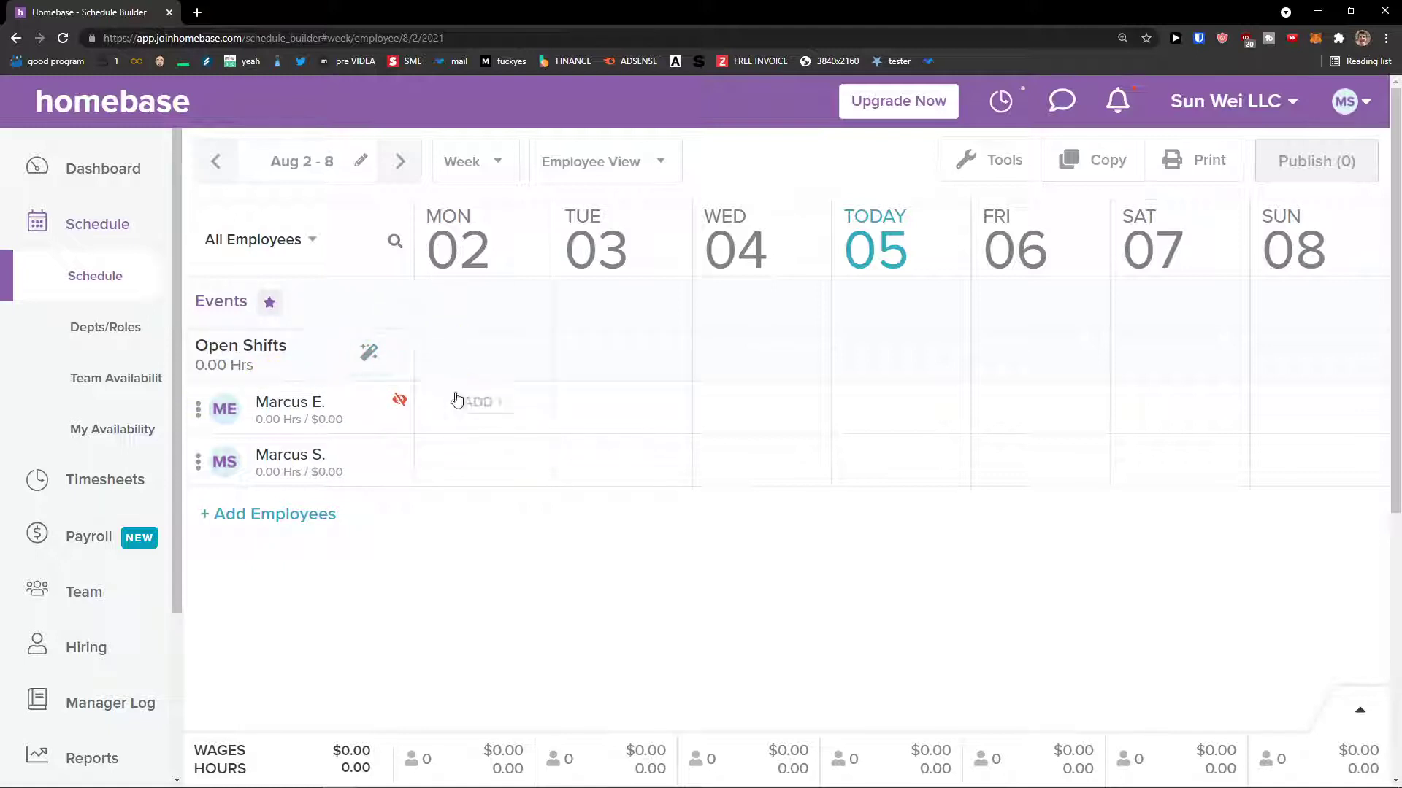
# - Start a Monday shift for the first employee with the Sales Associate role, after checking common shifts and time off
pyautogui.moveTo(481, 407)
pyautogui.click(483, 403)
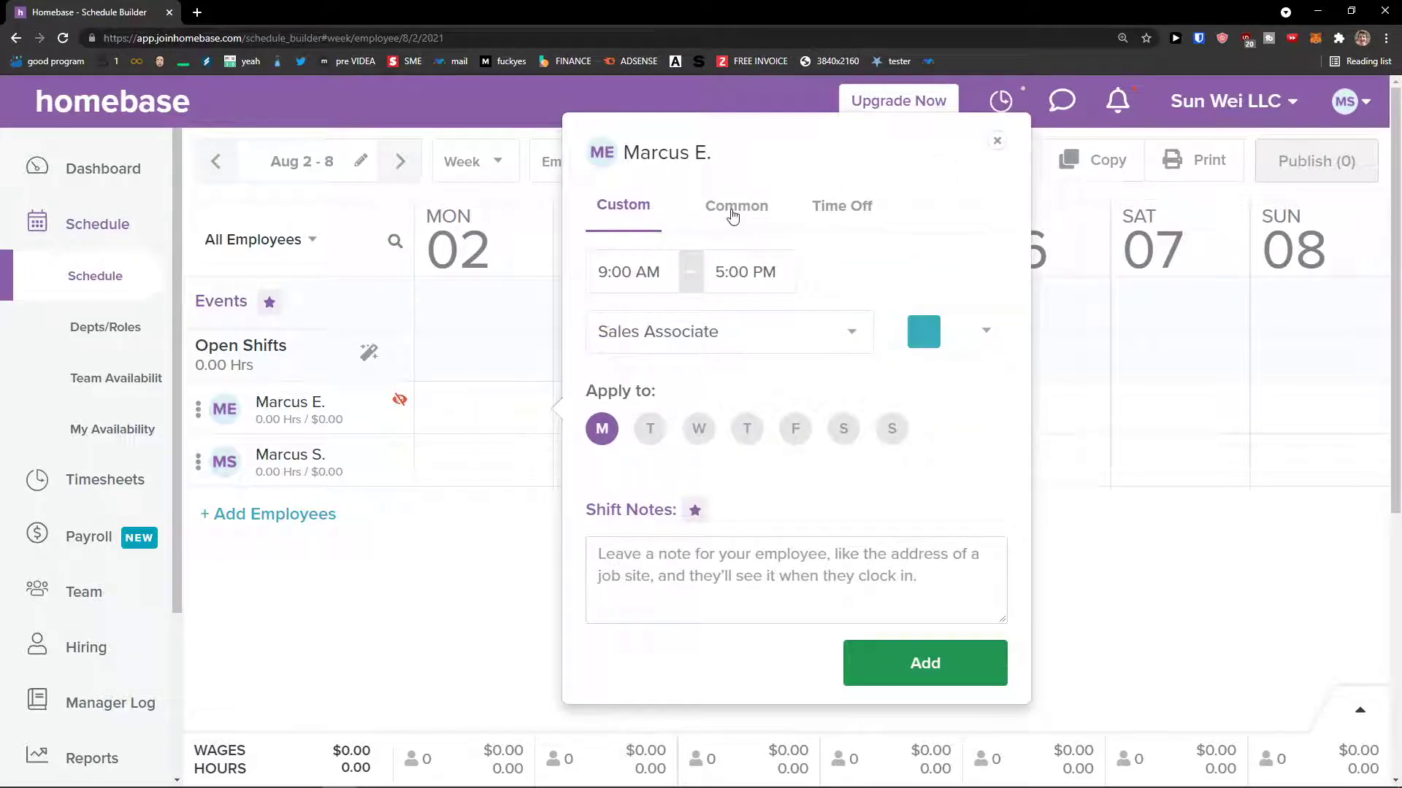
pyautogui.click(731, 209)
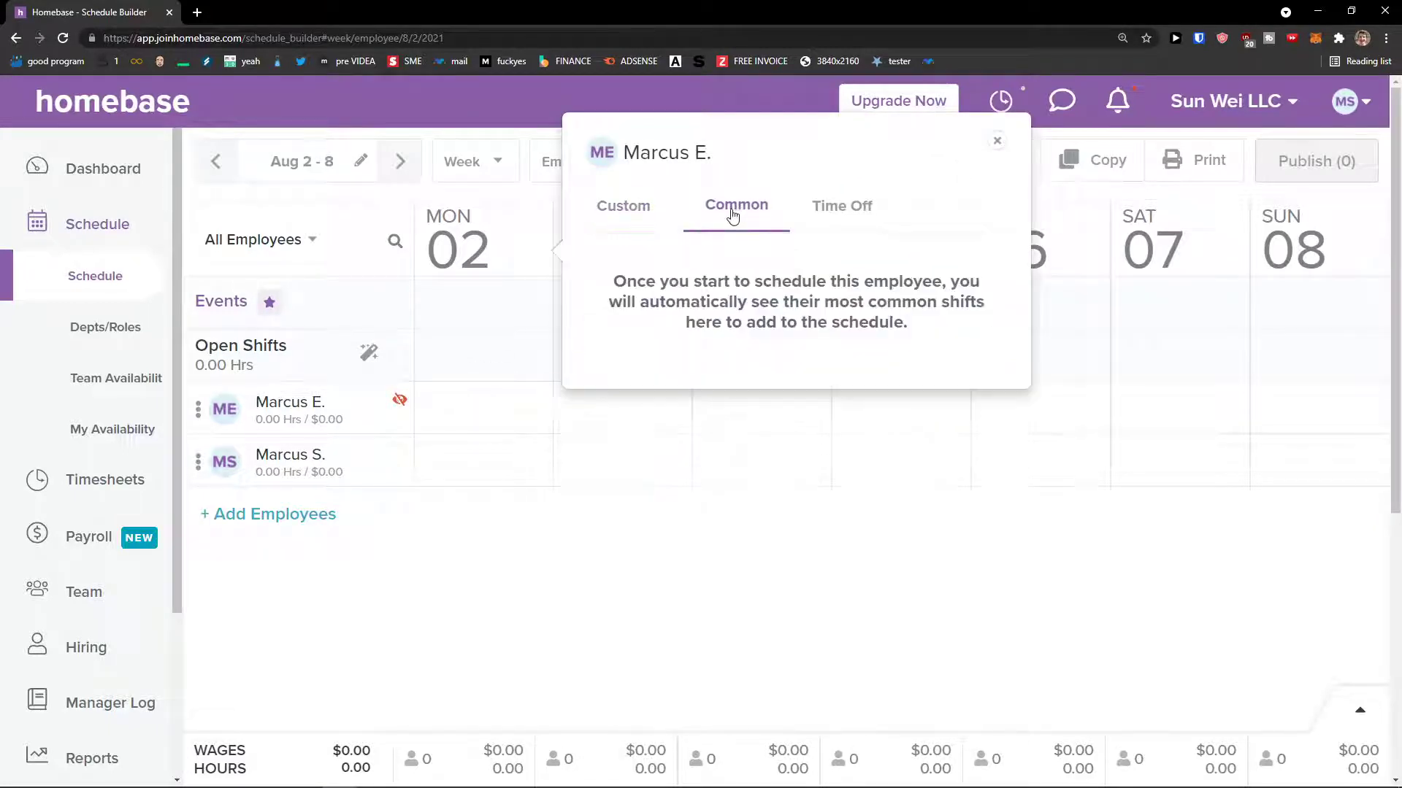
pyautogui.click(822, 211)
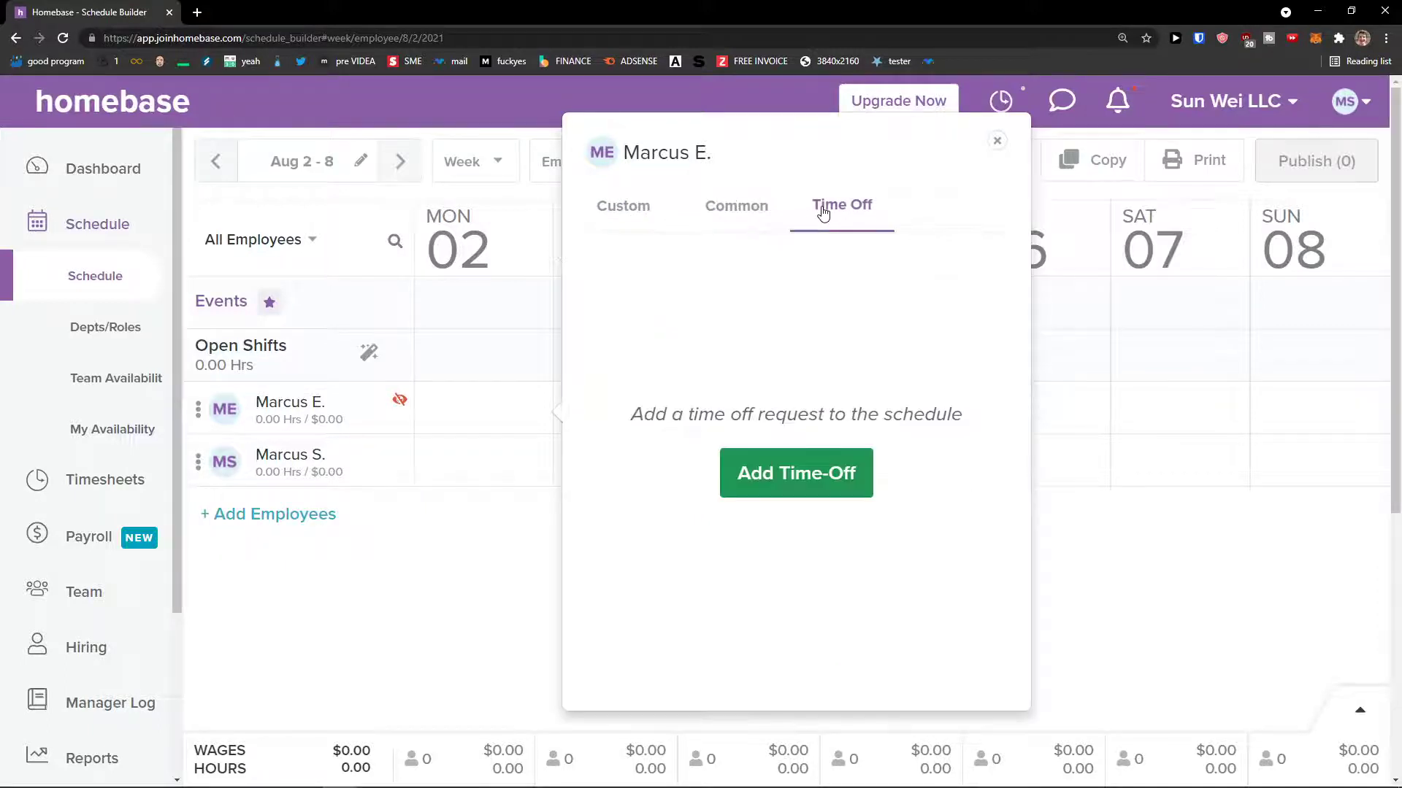
pyautogui.click(727, 211)
pyautogui.moveTo(615, 282); pyautogui.dragTo(710, 315)
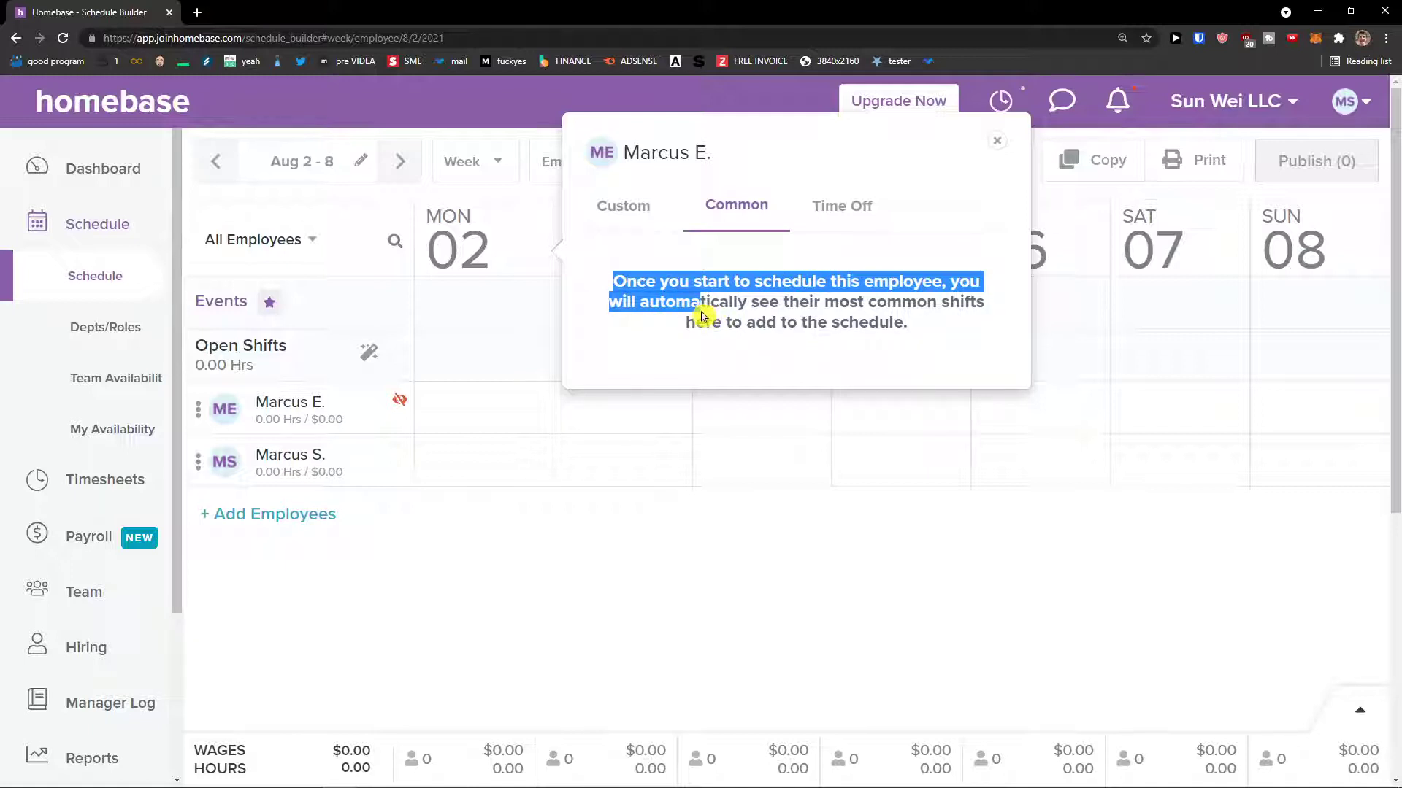
pyautogui.click(637, 208)
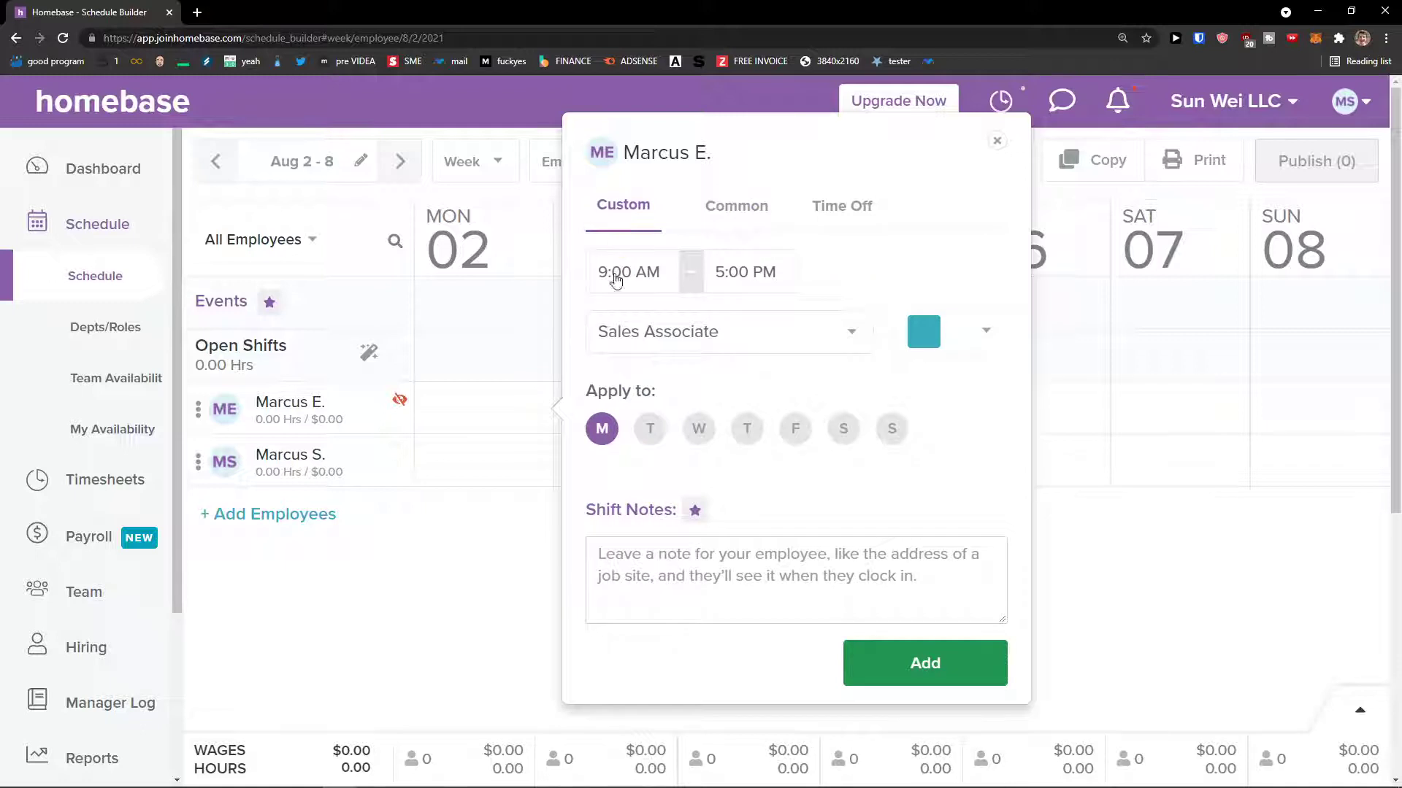
pyautogui.click(637, 335)
pyautogui.click(636, 335)
# - Repeat the 9 AM–5 PM shift Tuesday through Friday and add it without a shift note
pyautogui.click(649, 429)
pyautogui.click(700, 429)
pyautogui.click(747, 429)
pyautogui.click(795, 431)
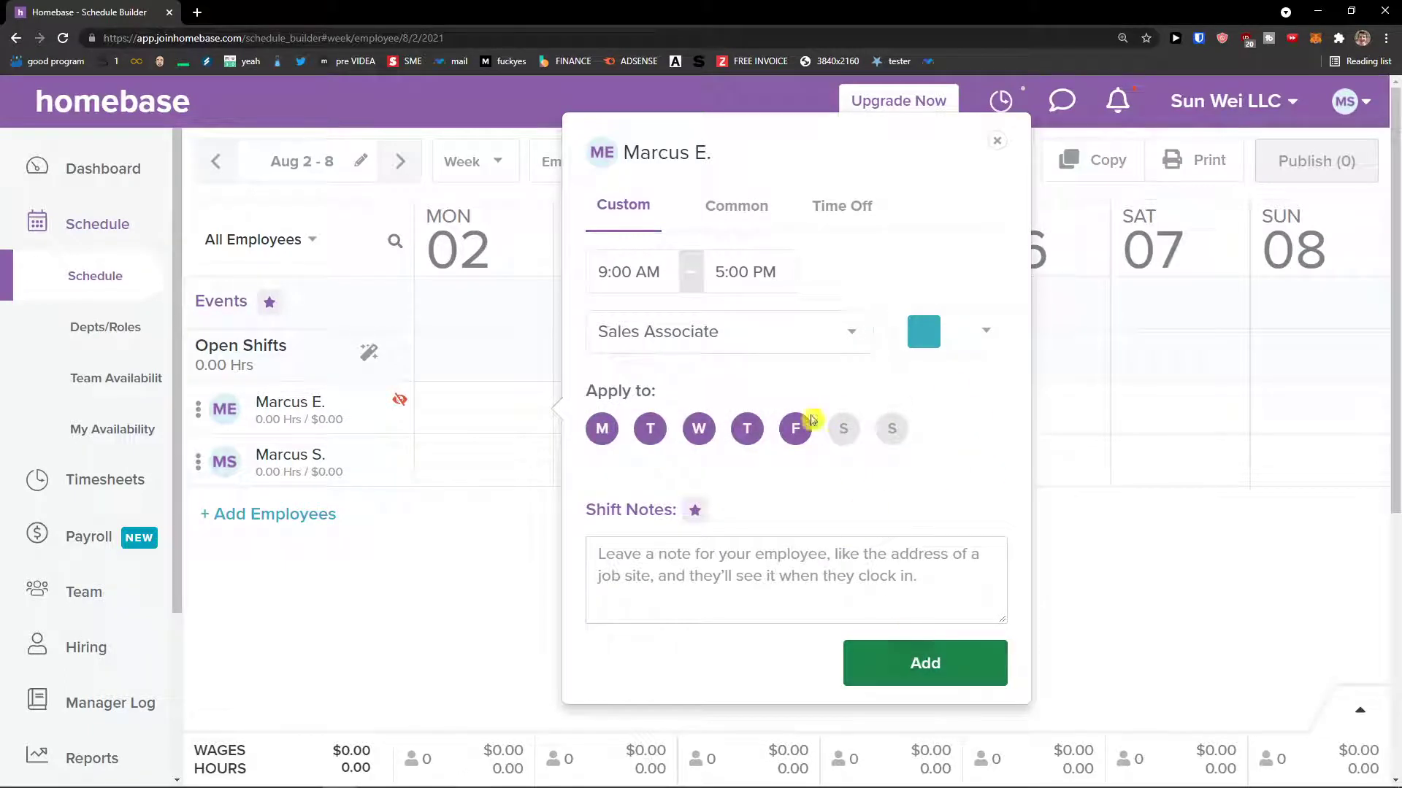
pyautogui.click(657, 281)
pyautogui.click(741, 287)
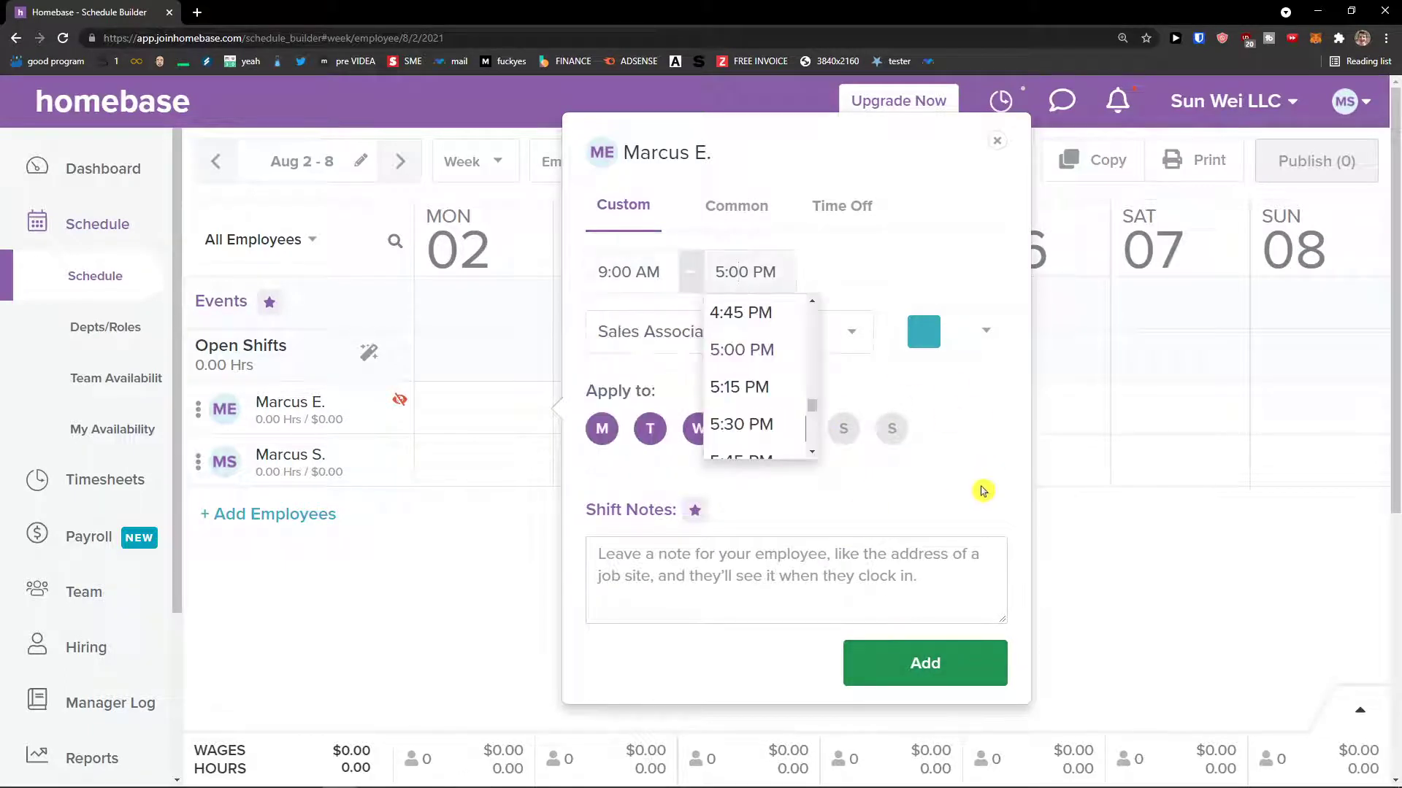
pyautogui.click(936, 660)
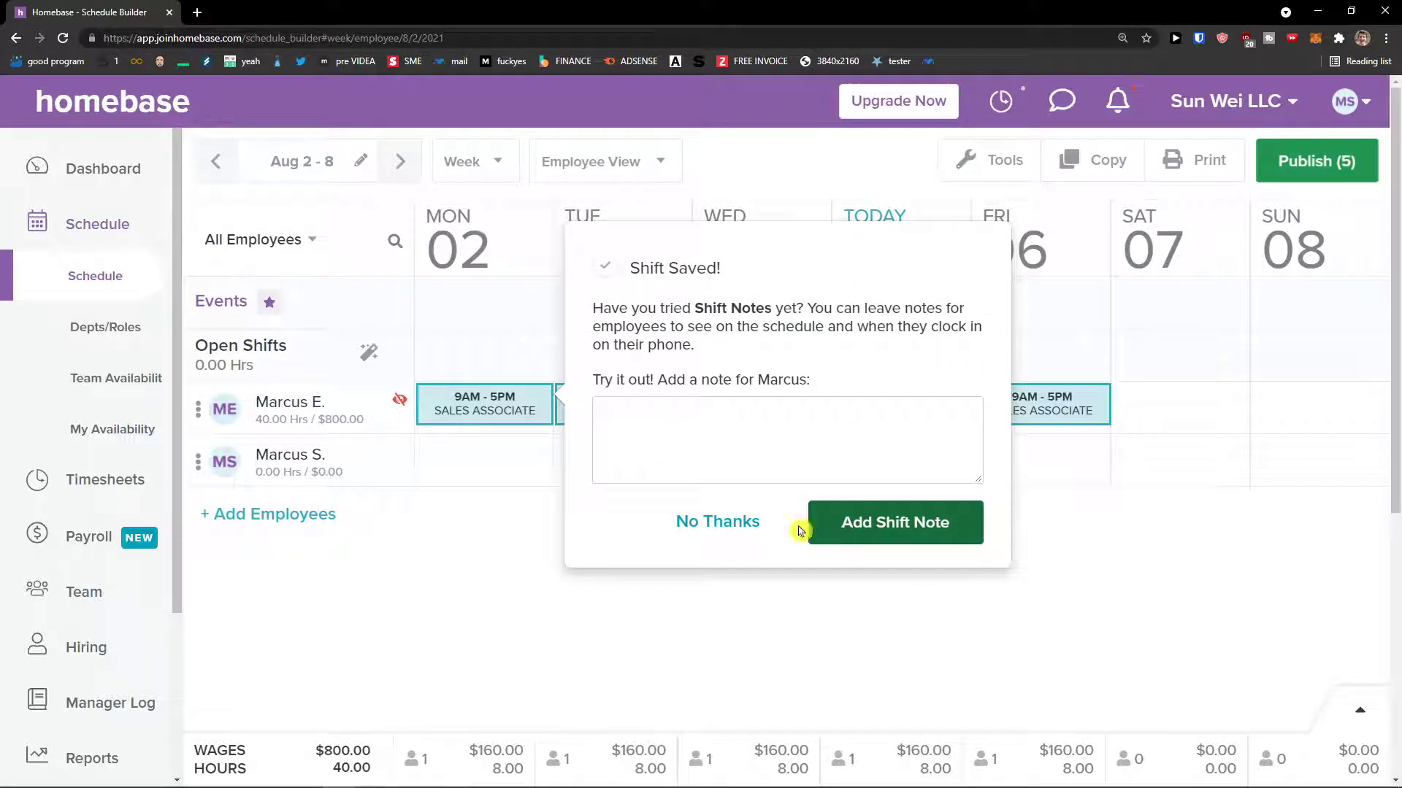
pyautogui.click(746, 523)
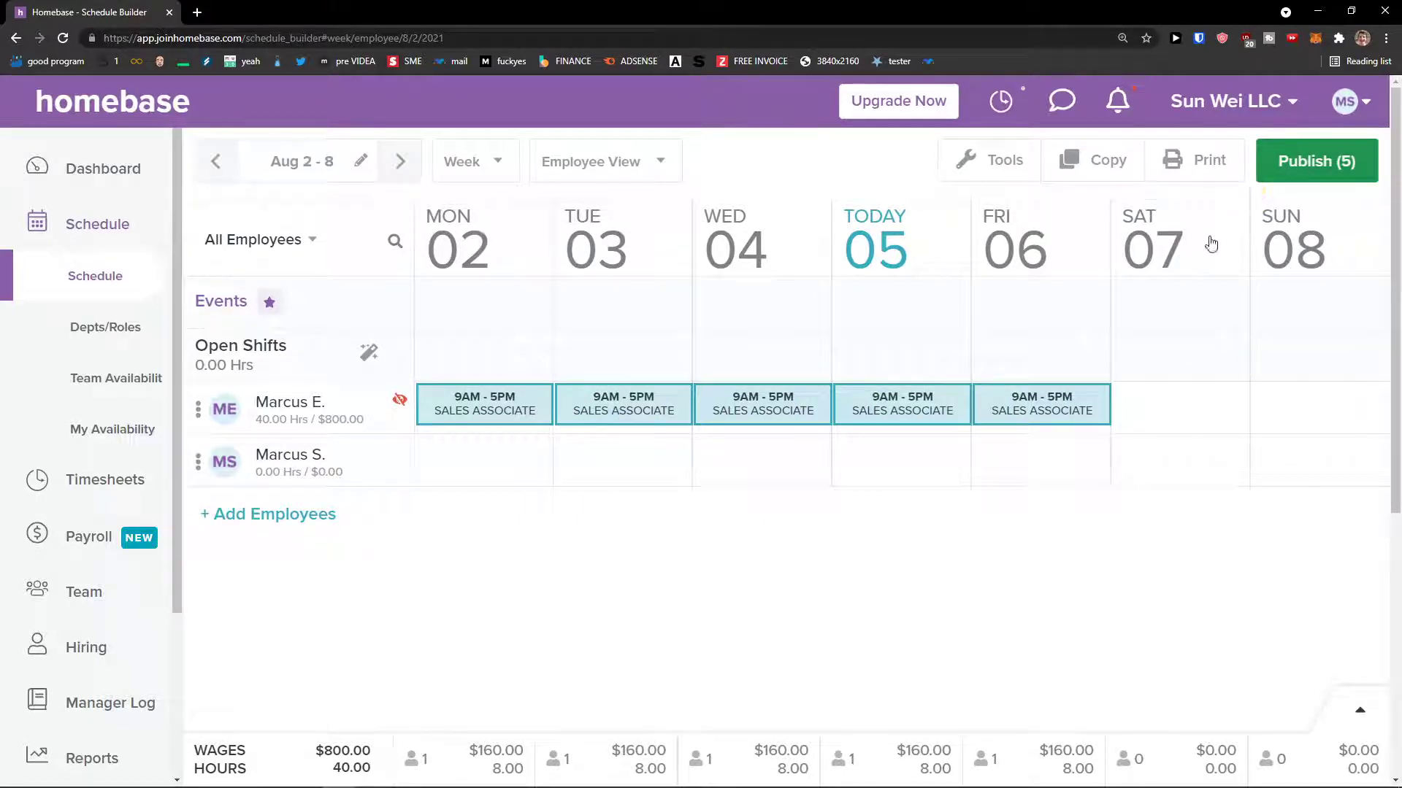
# - Publish the Aug 2–8 schedule with text-message notifications turned off
pyautogui.click(1300, 169)
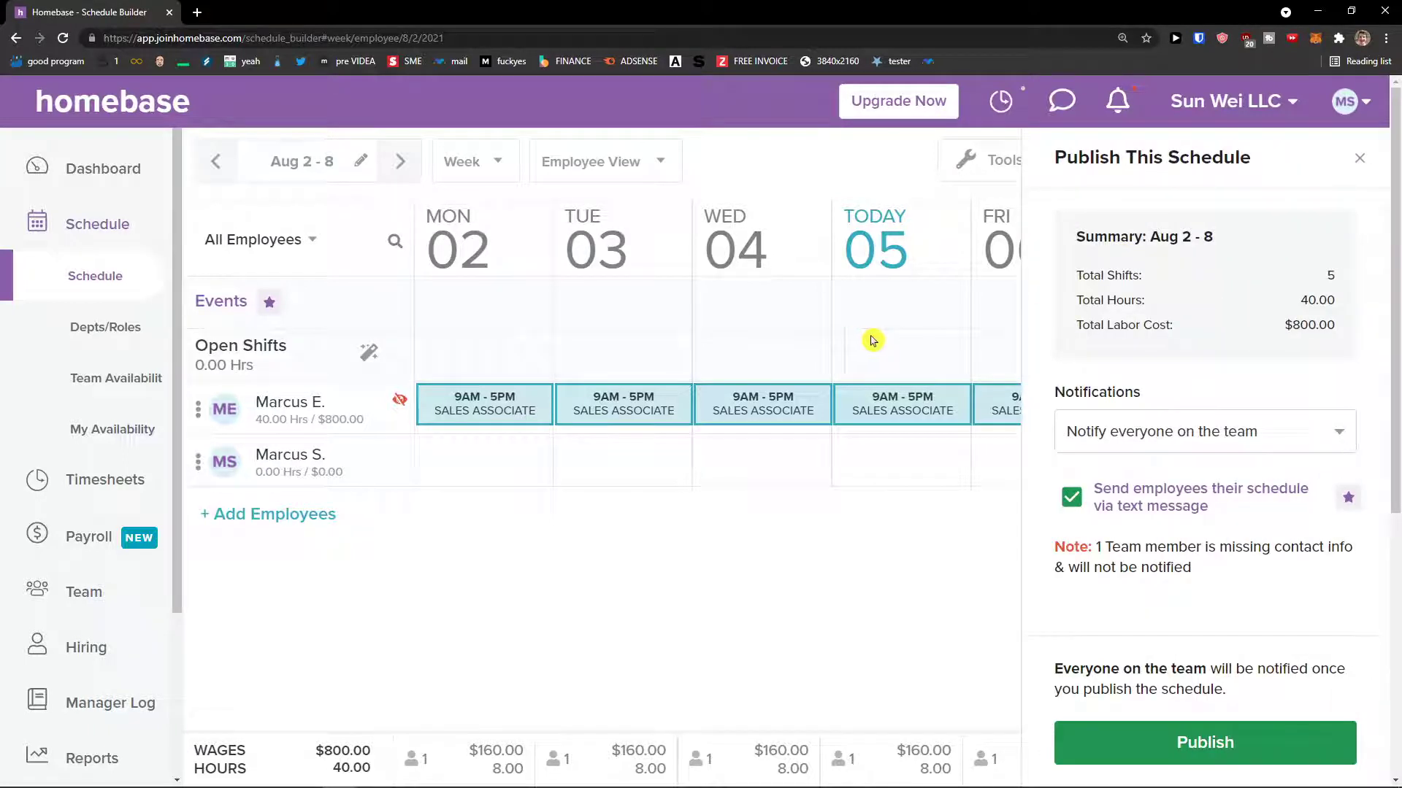
pyautogui.moveTo(1095, 300); pyautogui.dragTo(1230, 290)
pyautogui.click(1298, 288)
pyautogui.moveTo(1102, 324); pyautogui.dragTo(1336, 322)
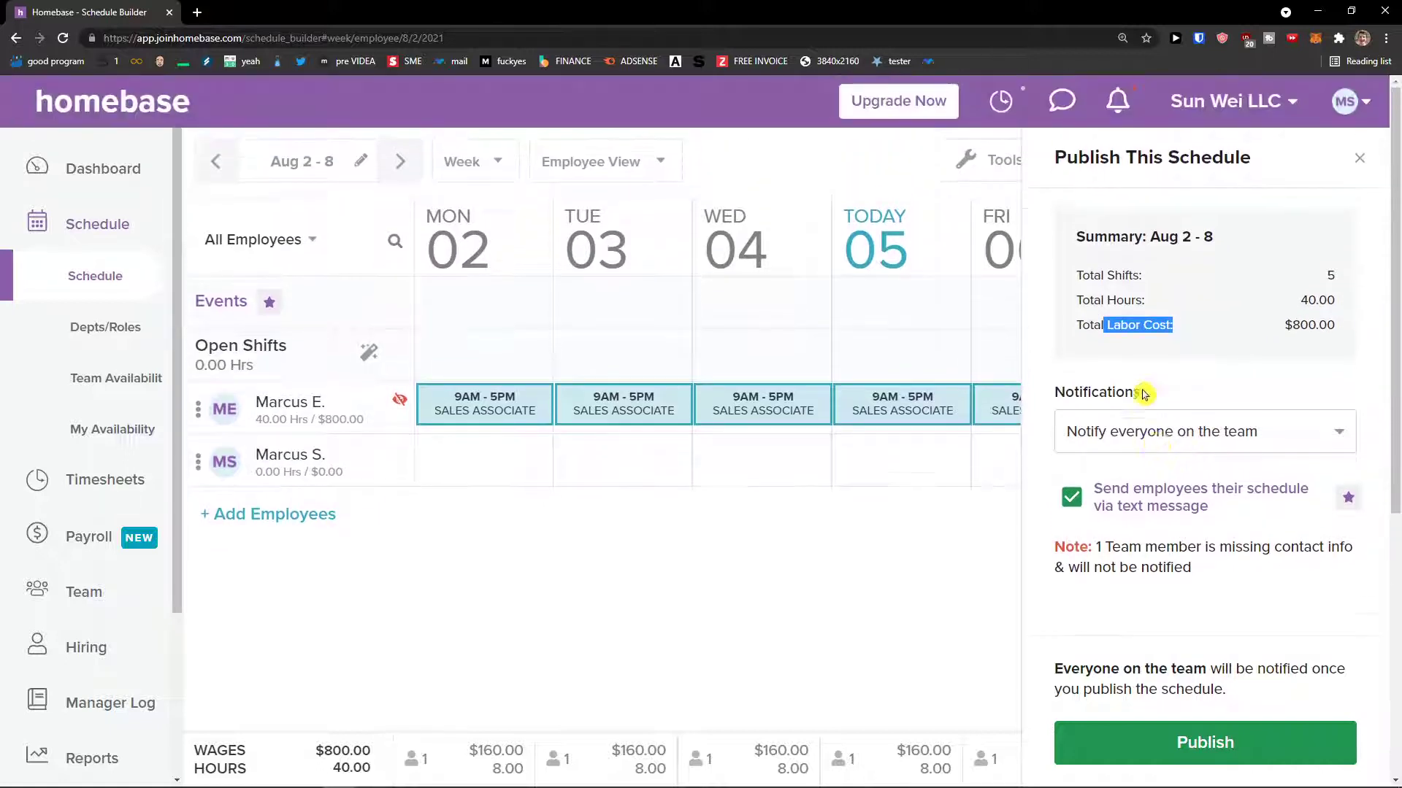
pyautogui.moveTo(1103, 488); pyautogui.dragTo(1201, 506)
pyautogui.click(1086, 502)
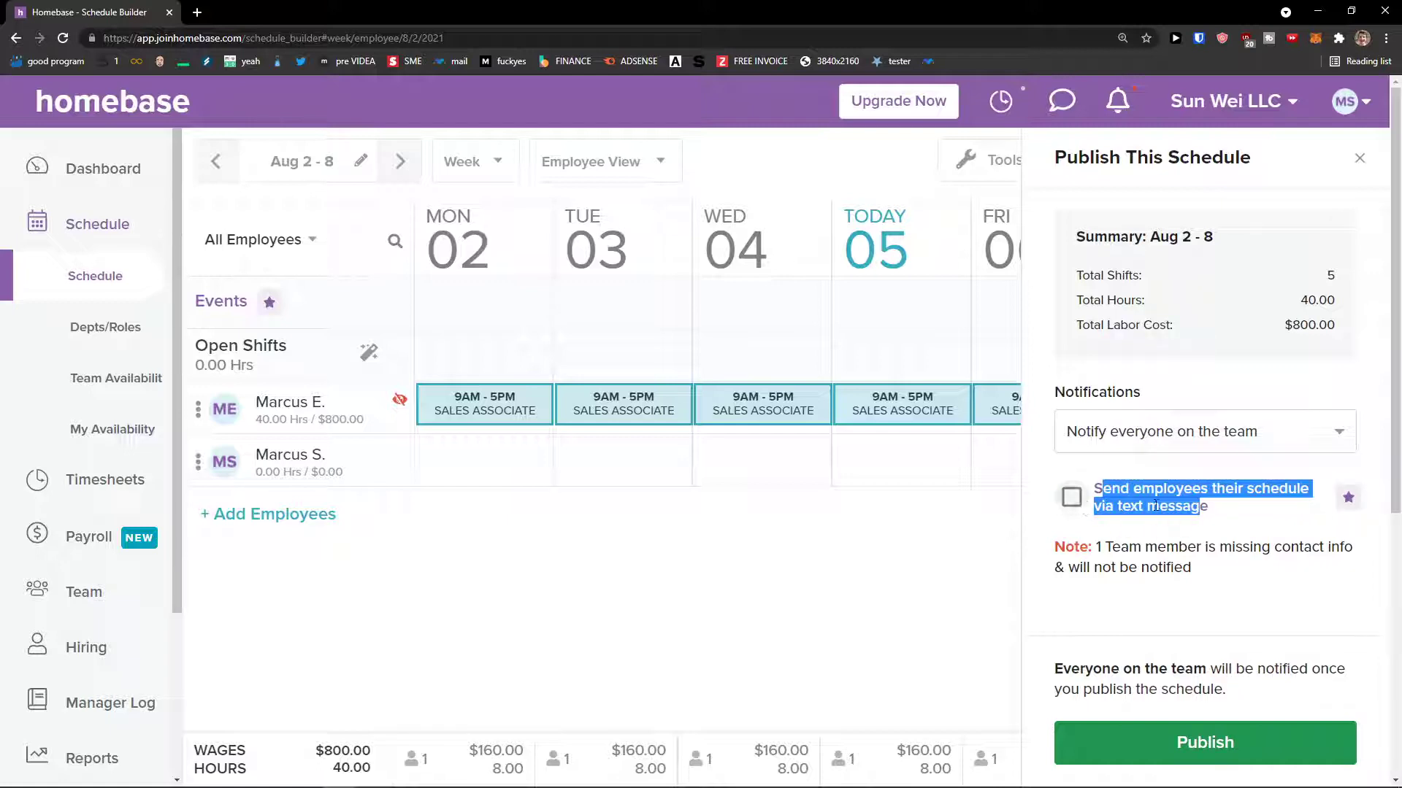
pyautogui.click(1205, 743)
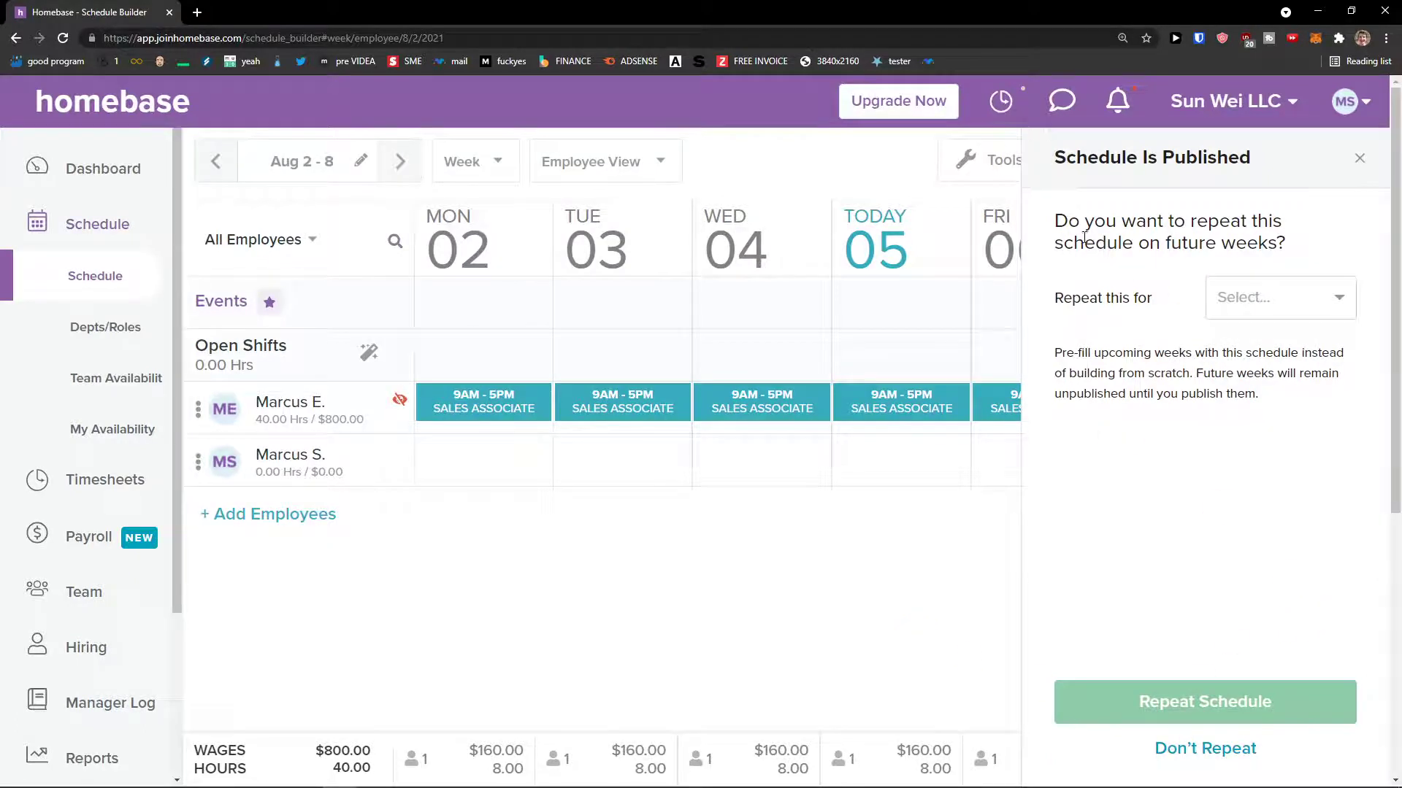
# - Repeat the published schedule for the next 2 weeks
pyautogui.click(1244, 305)
pyautogui.click(1243, 398)
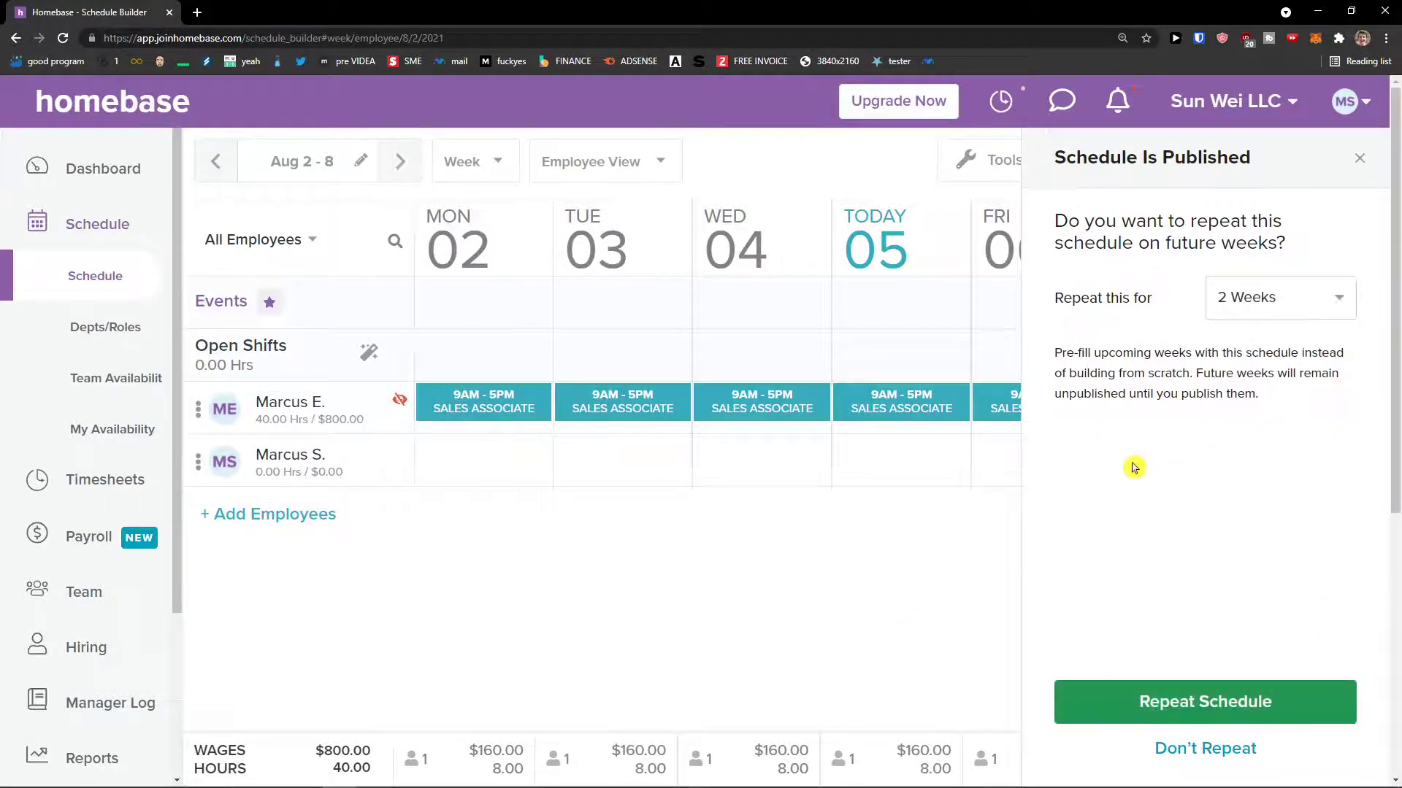
pyautogui.click(1234, 693)
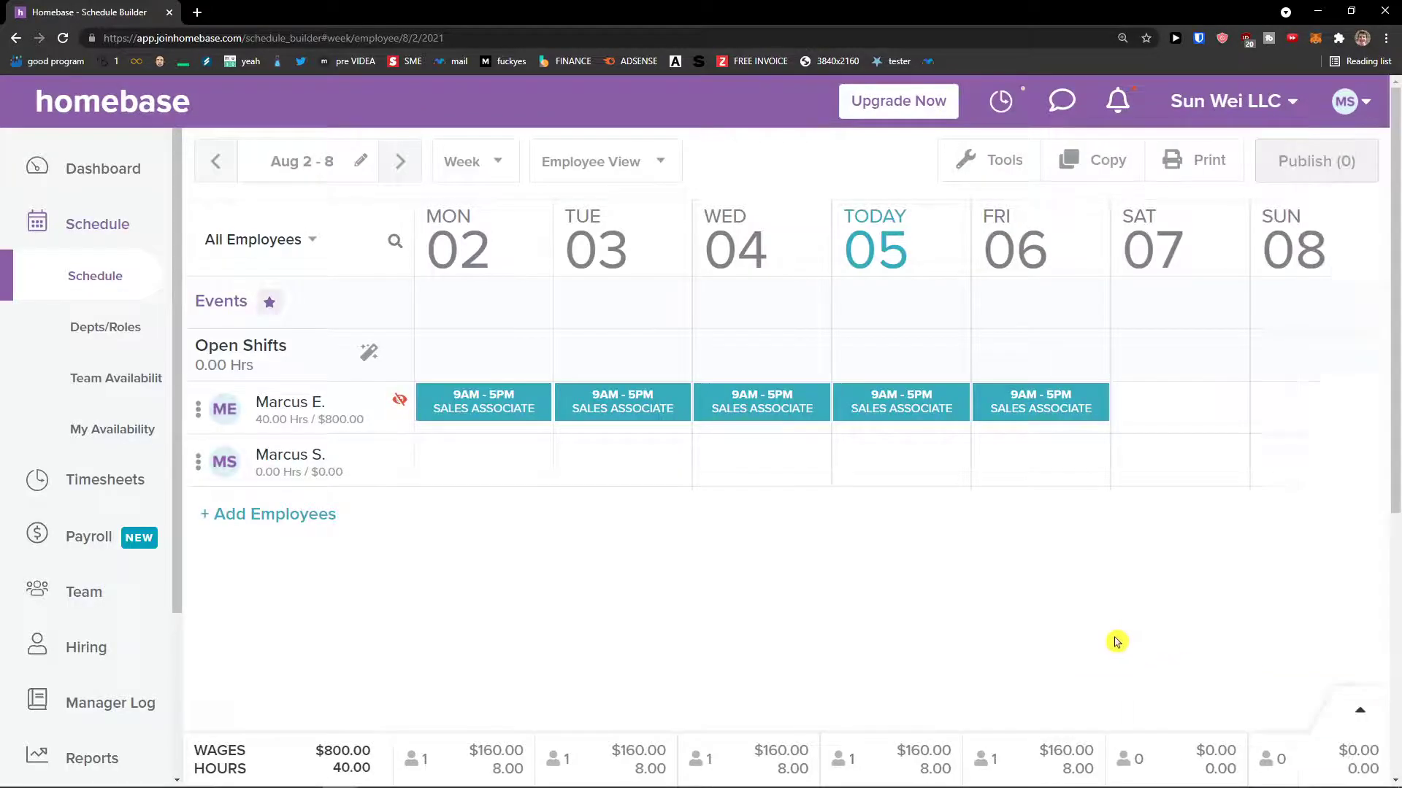
pyautogui.click(400, 161)
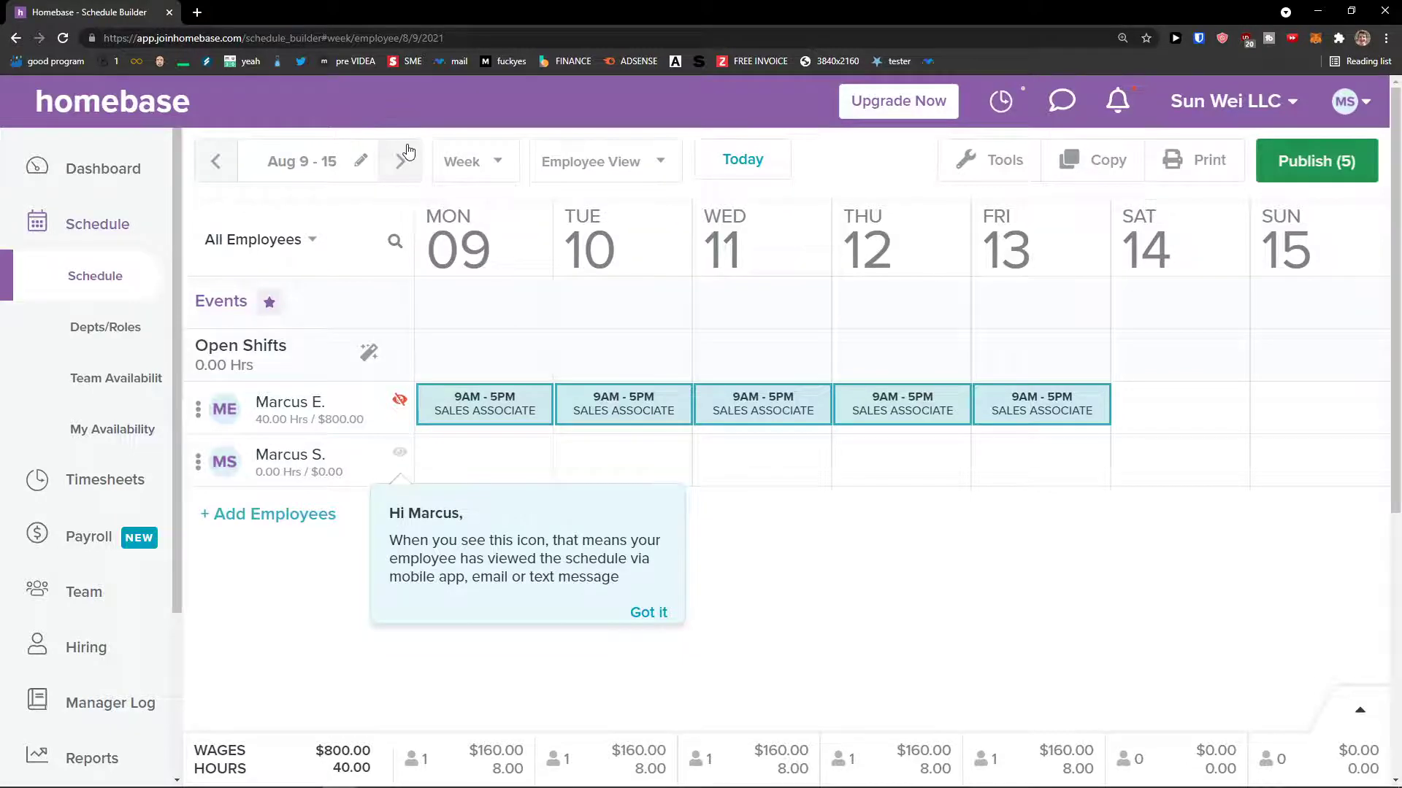
pyautogui.click(216, 160)
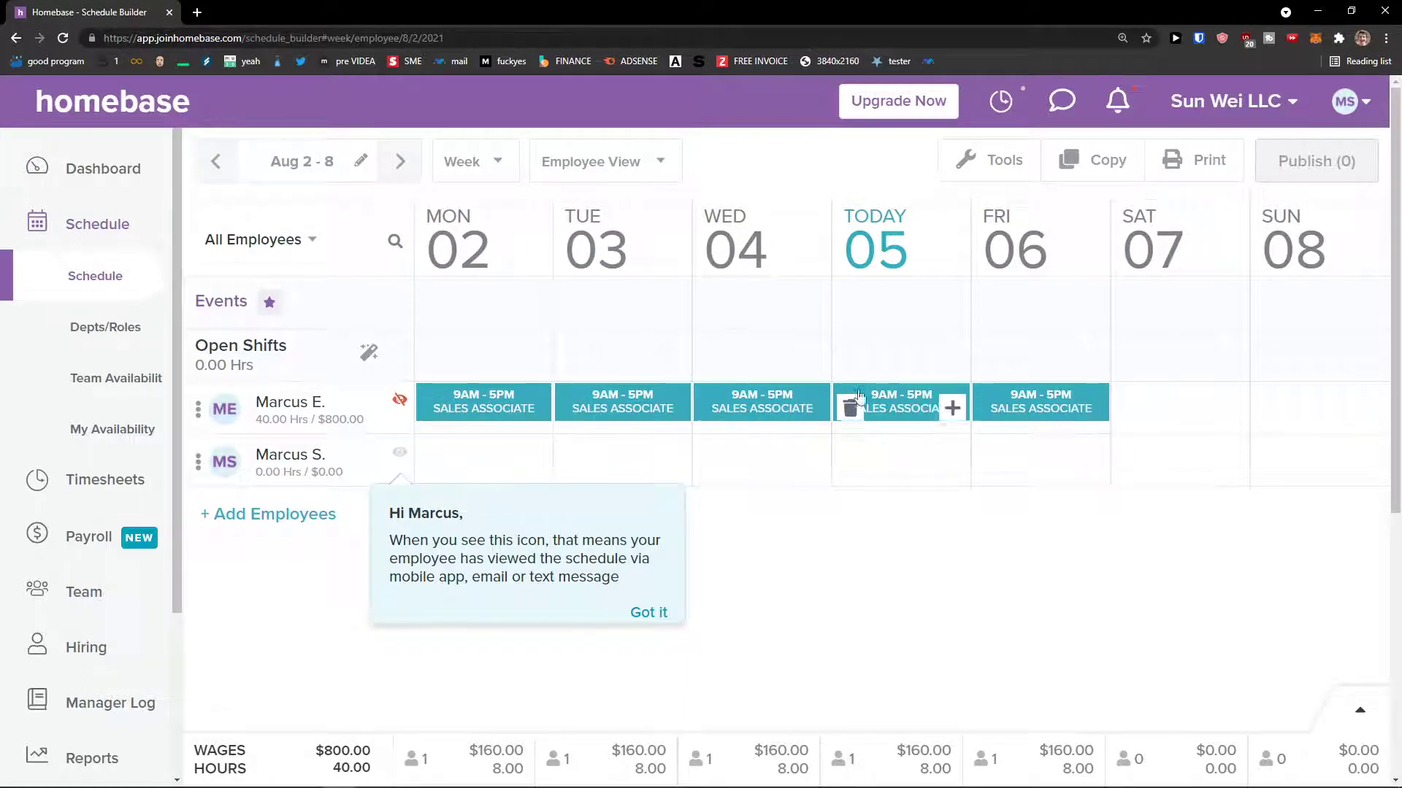
# - Add a Marketing department with the Sales Associate role and no manager, then open Team Availability
pyautogui.click(96, 341)
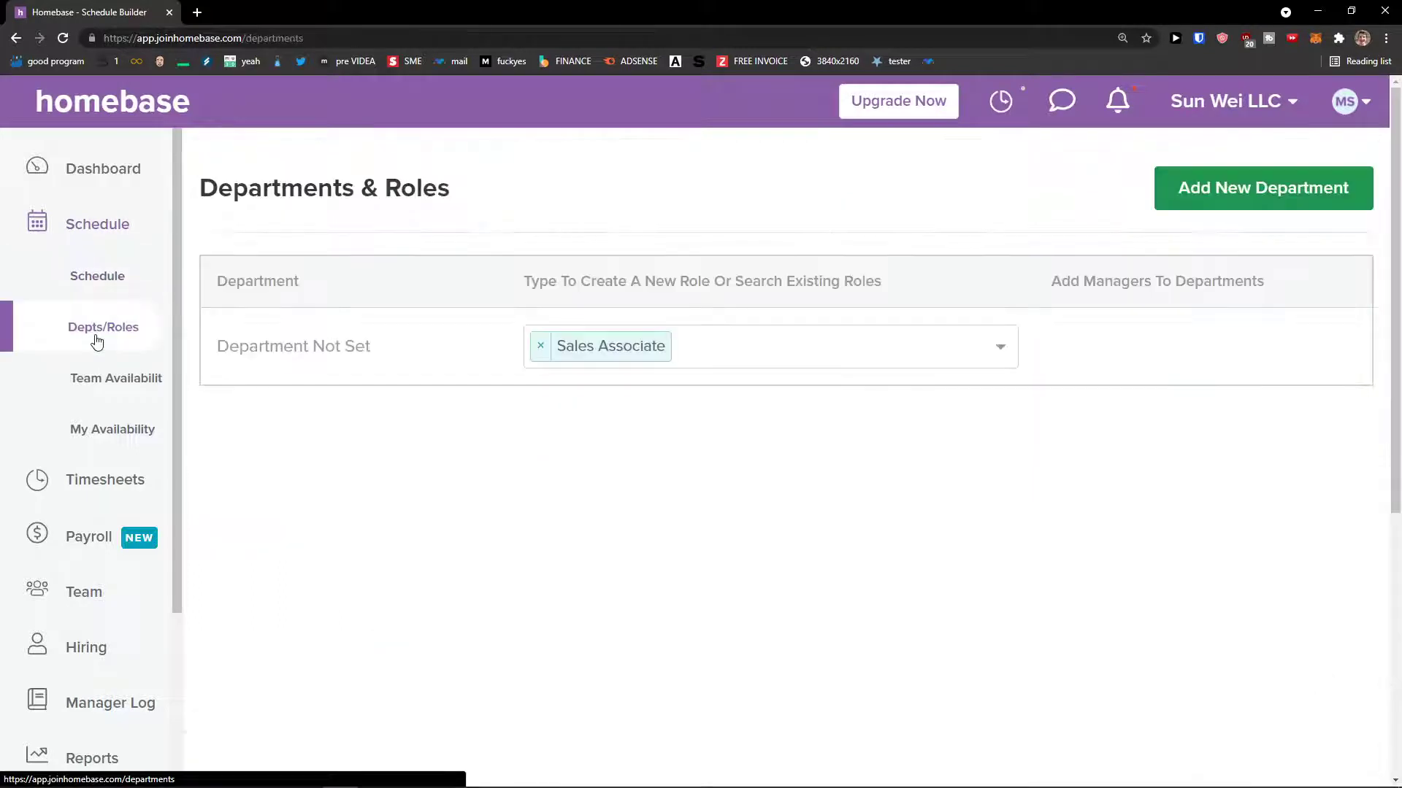
pyautogui.click(1191, 188)
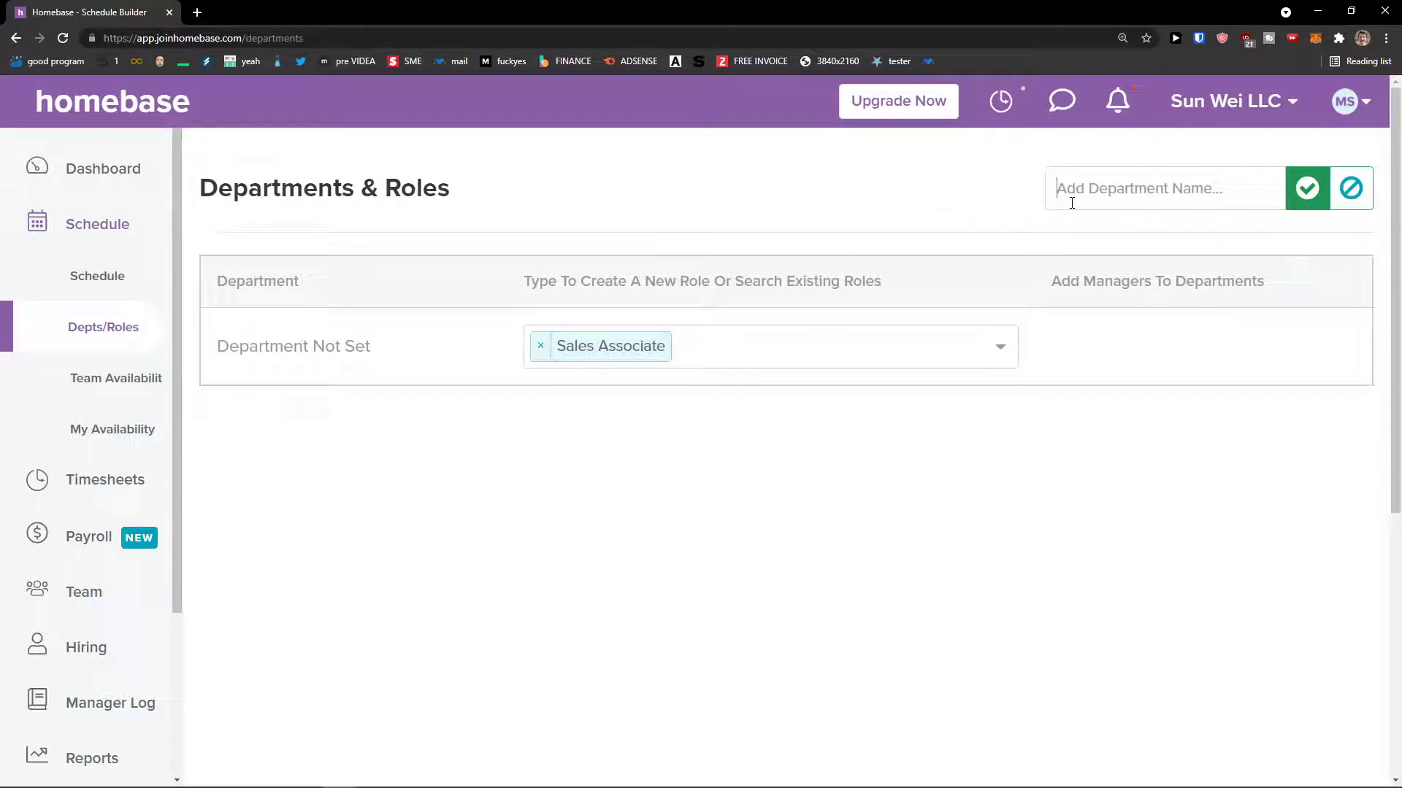
pyautogui.write('Mart')
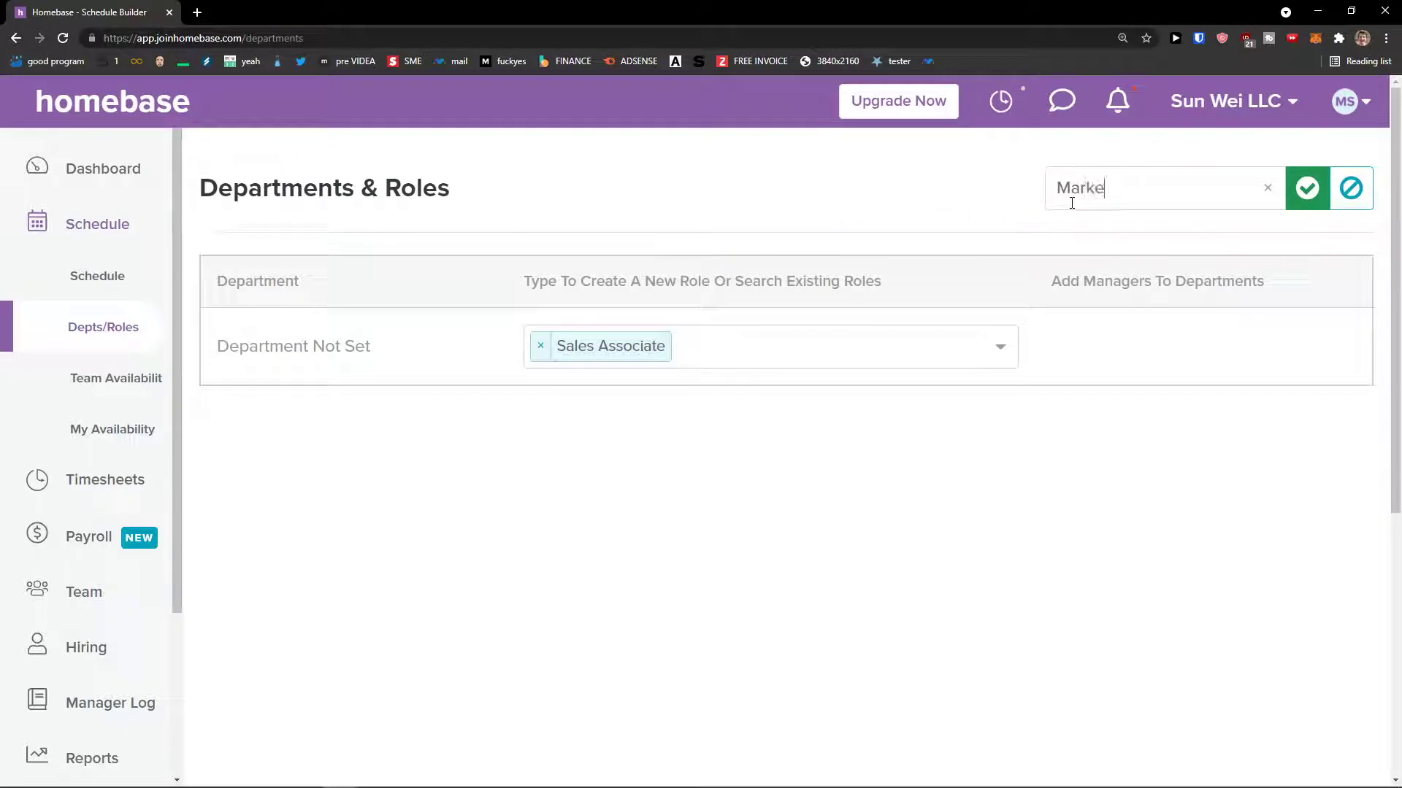
pyautogui.press('Return')
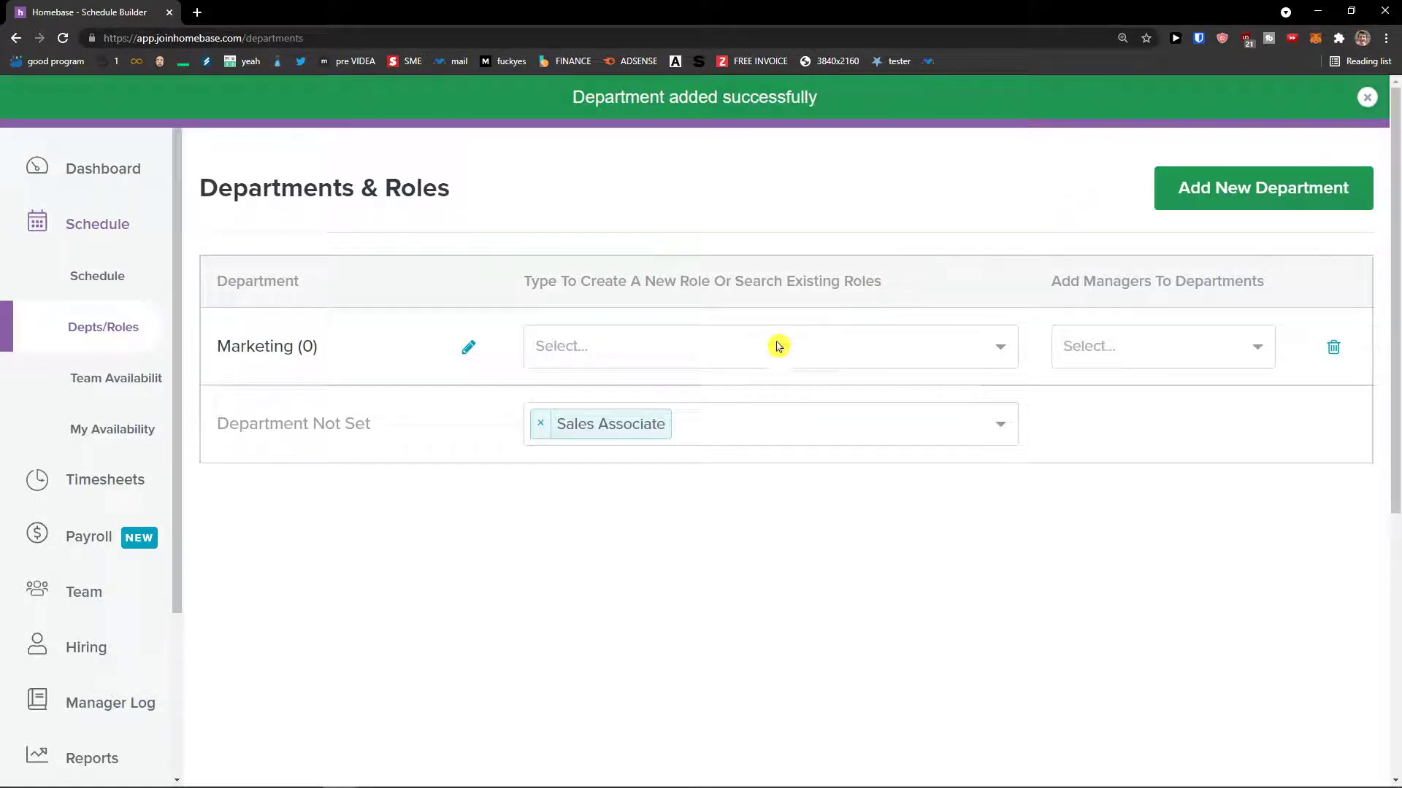
pyautogui.click(764, 346)
pyautogui.click(705, 402)
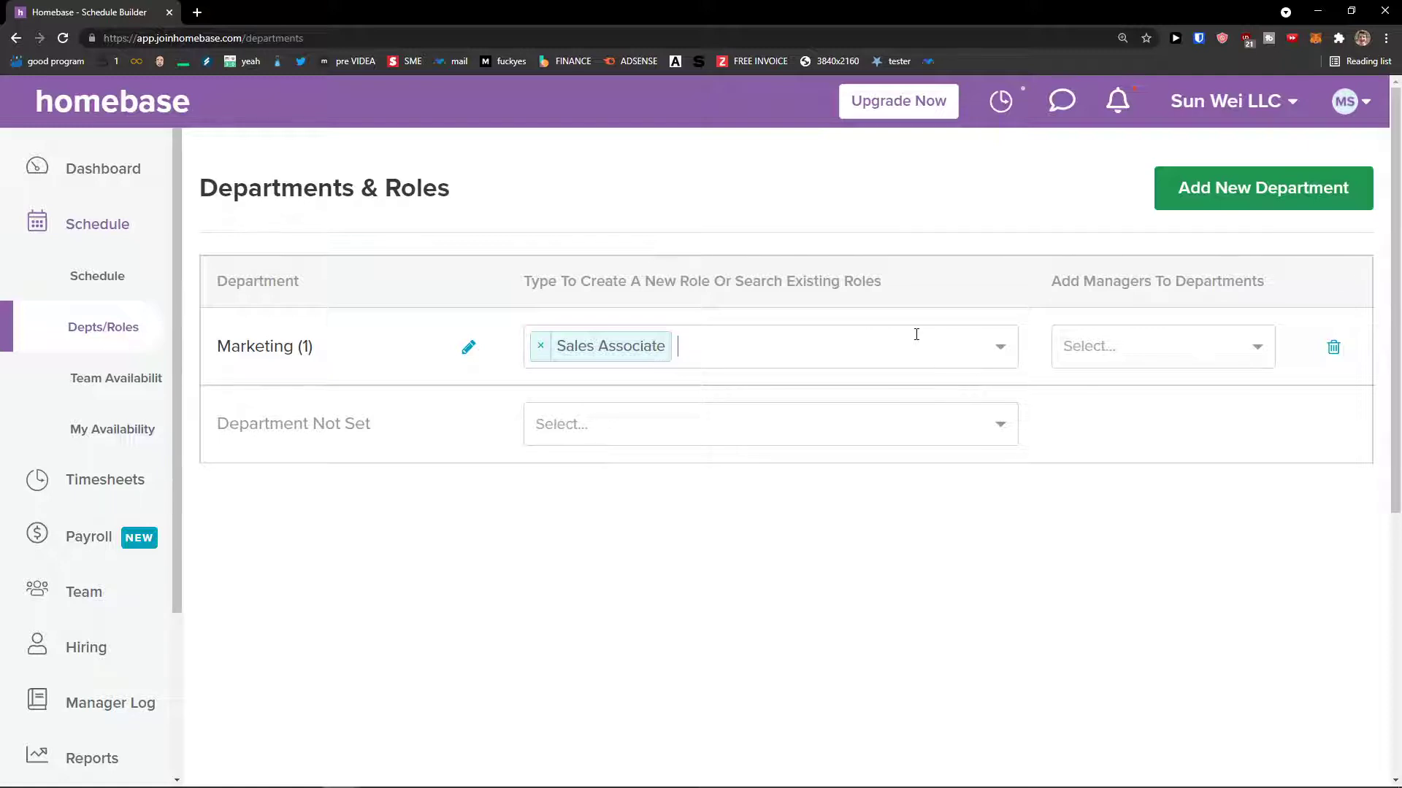
pyautogui.click(1102, 343)
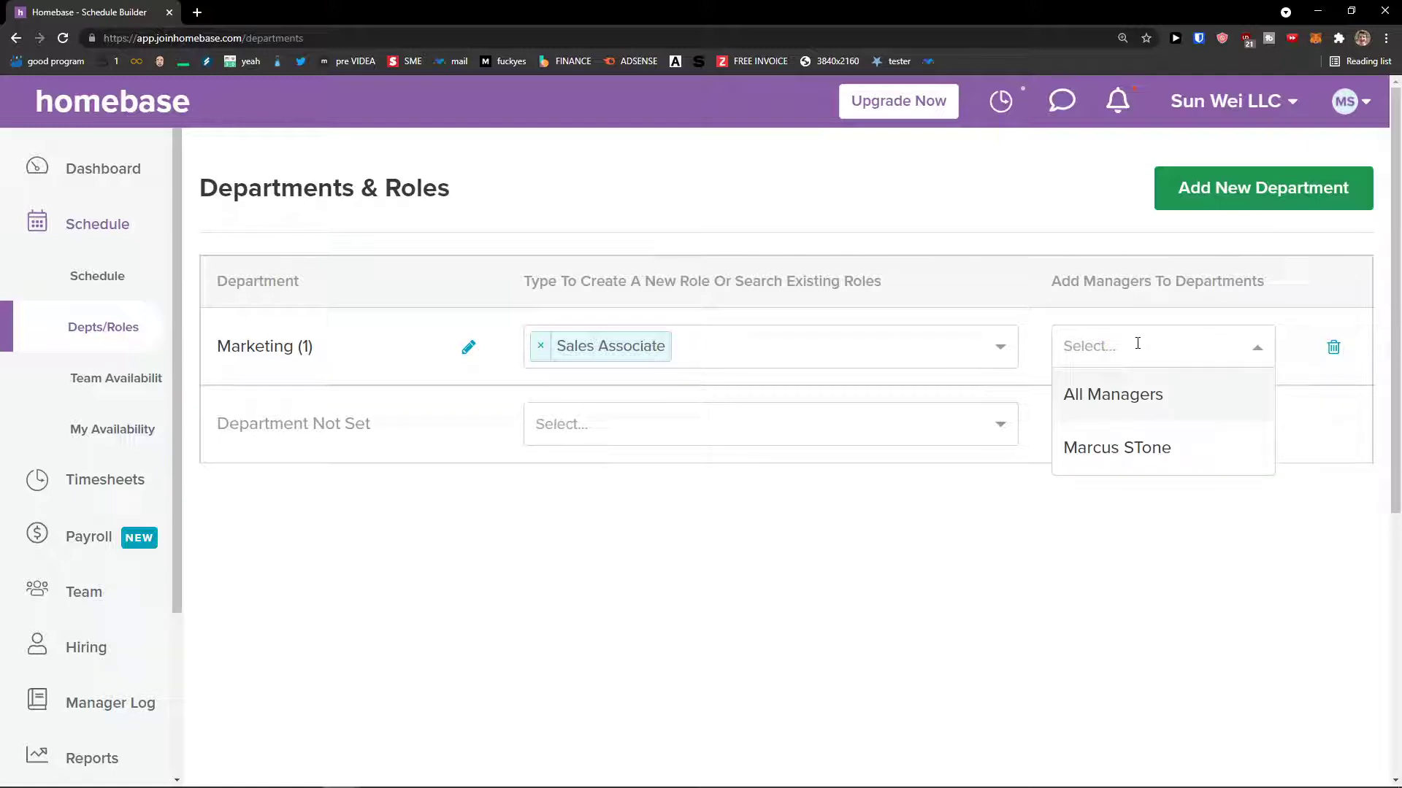
pyautogui.click(1082, 540)
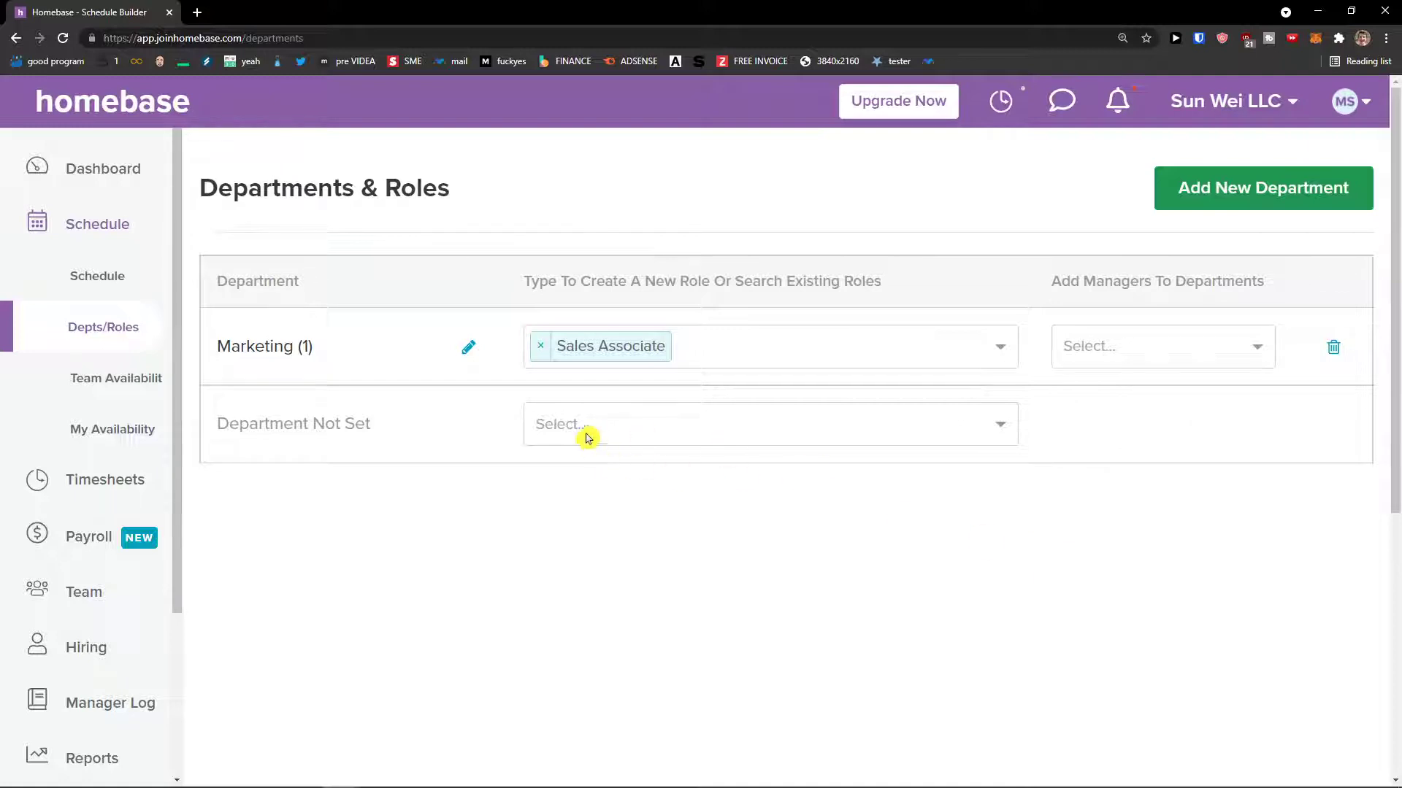
pyautogui.click(108, 393)
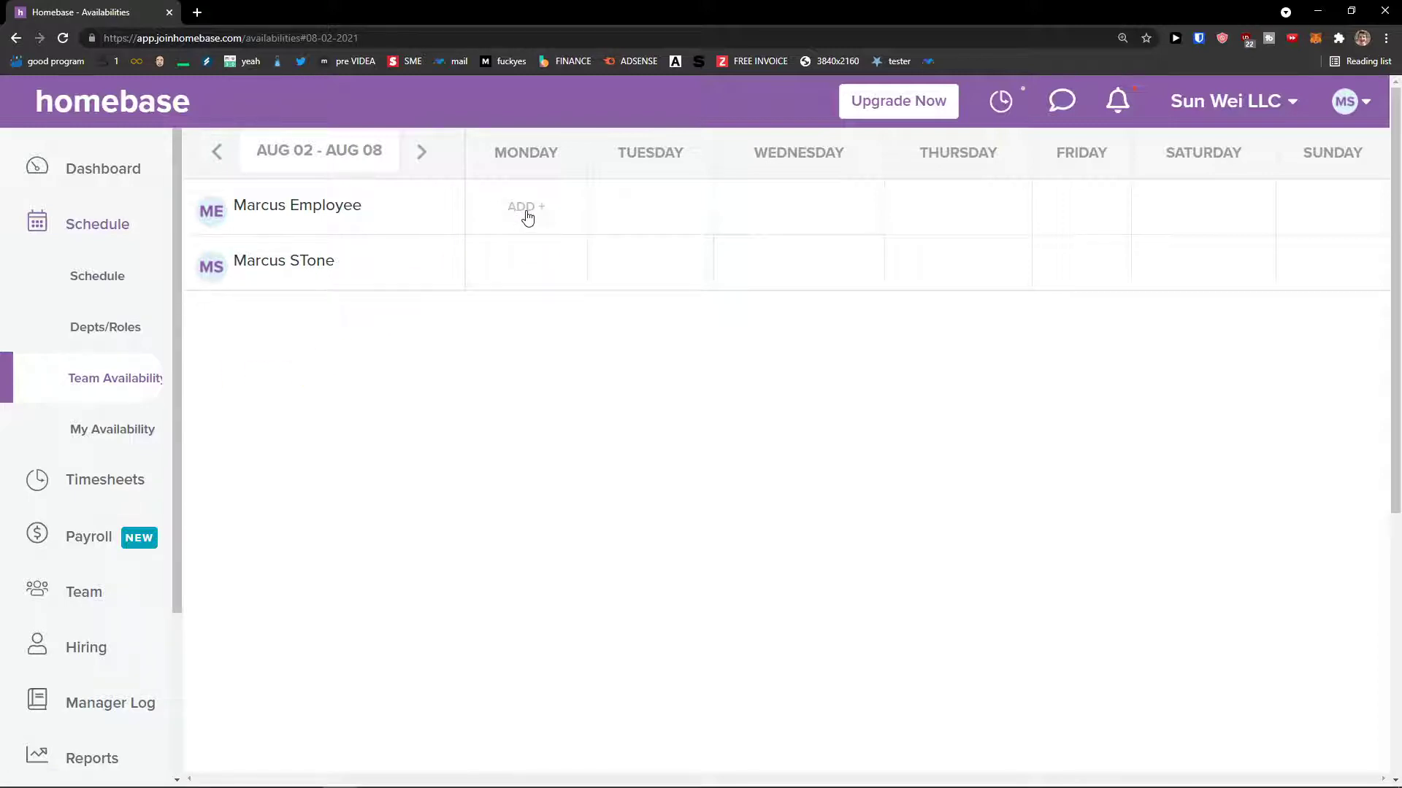
# - View My Availability, then return to the Dashboard and scroll to the Getting Started panel
pyautogui.click(120, 424)
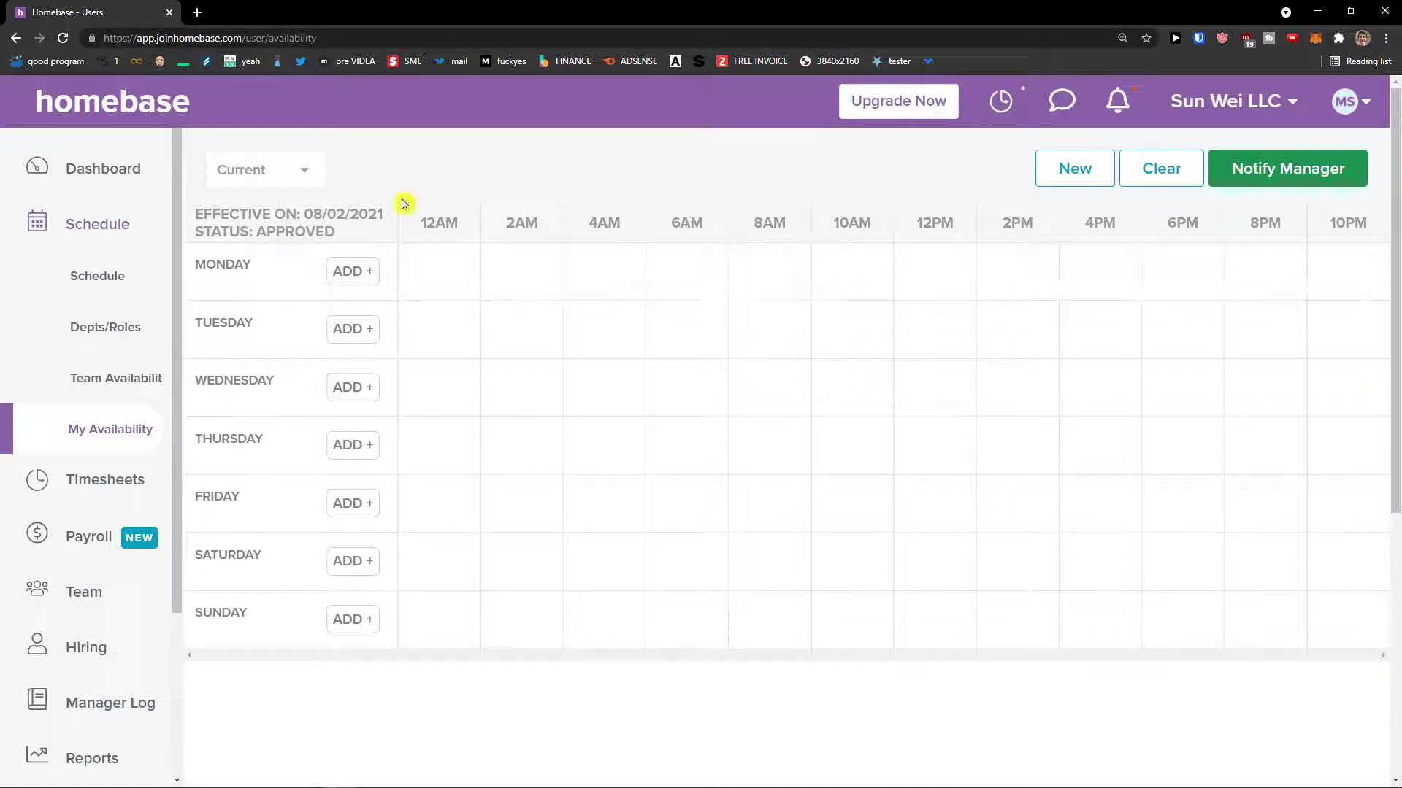
pyautogui.click(135, 168)
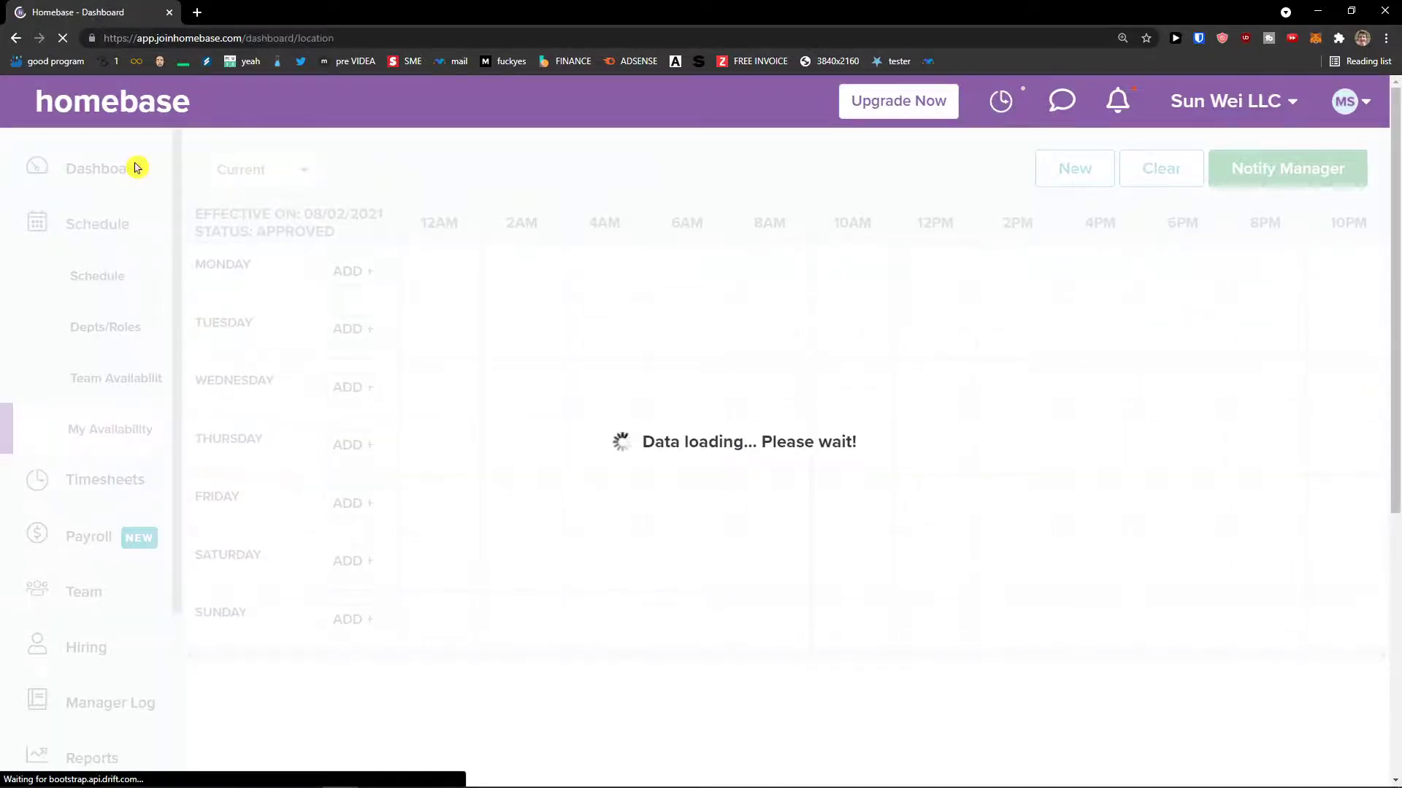
pyautogui.scroll(-2, 530, 425)
pyautogui.scroll(1, 527, 420)
pyautogui.scroll(-1, 527, 418)
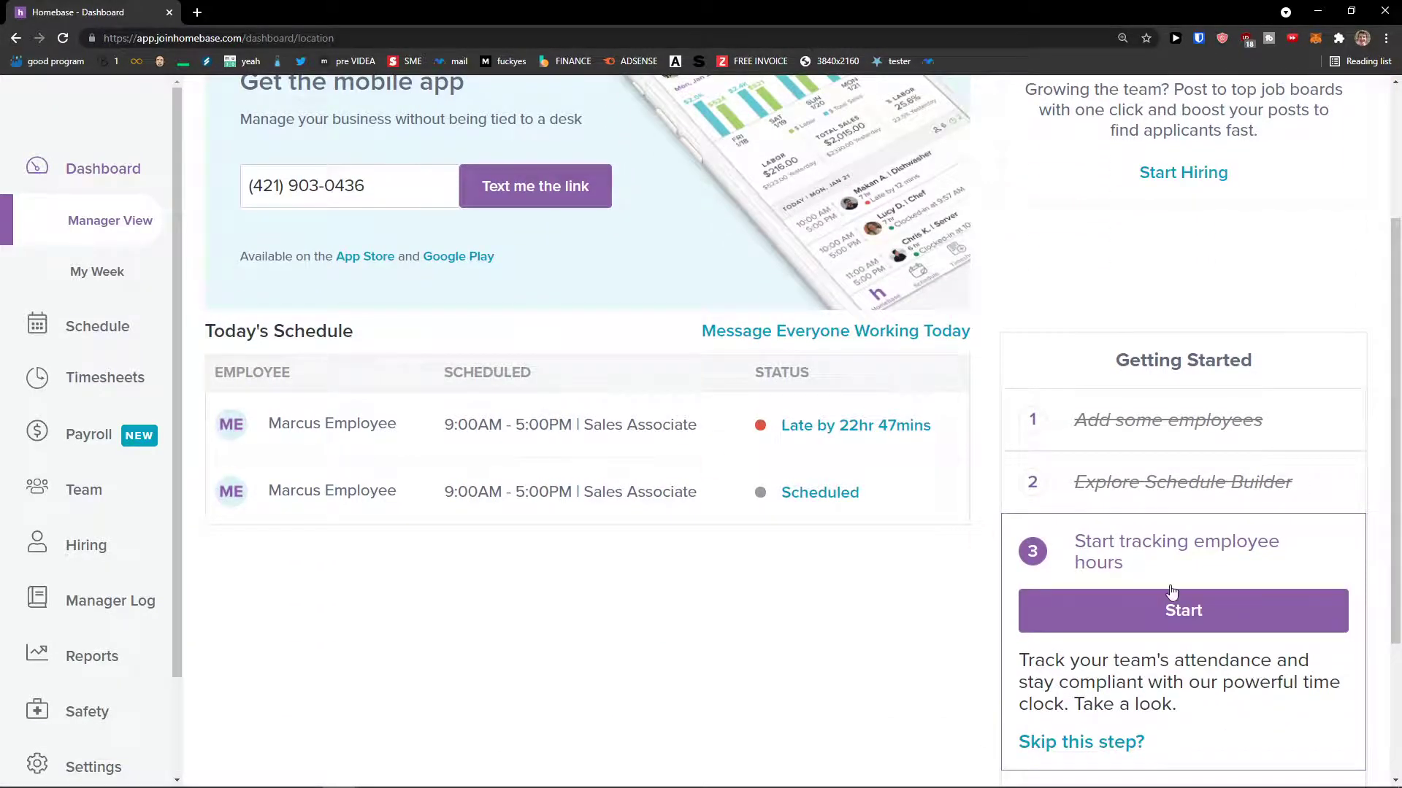
pyautogui.scroll(-3, 1171, 592)
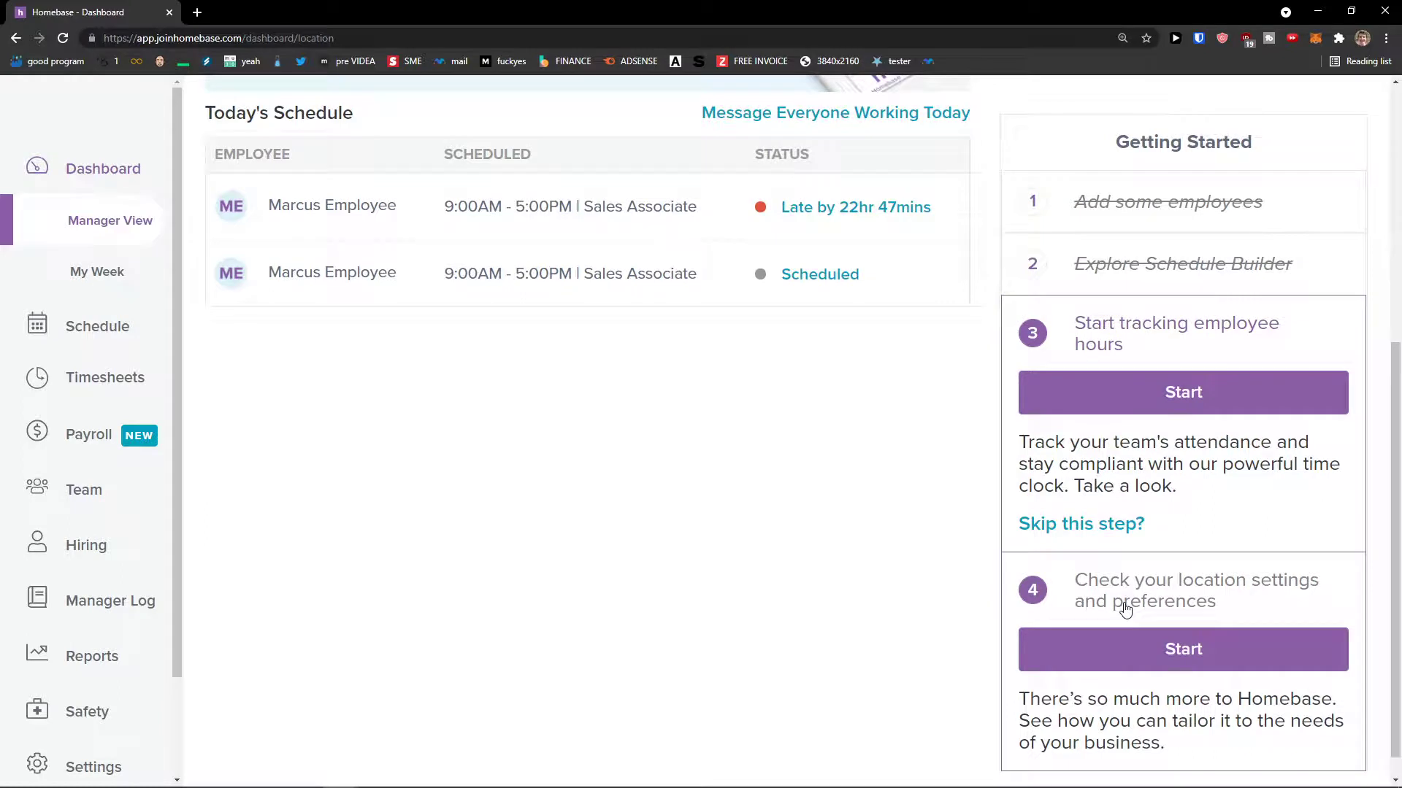
pyautogui.scroll(2, 1123, 611)
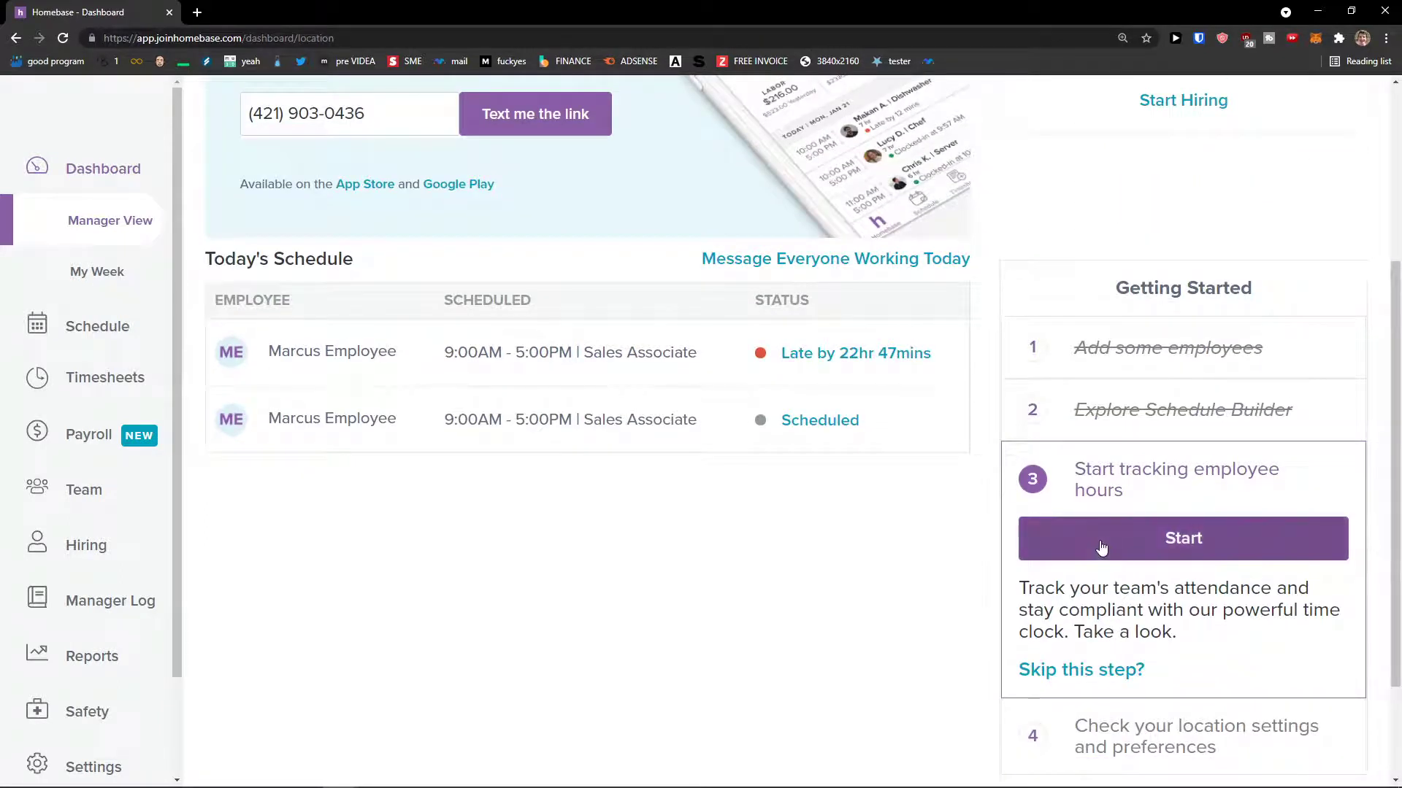
# - Start tracking employee hours, scan the Timesheets, and open the Mon Aug 2 no-show card
pyautogui.click(1101, 547)
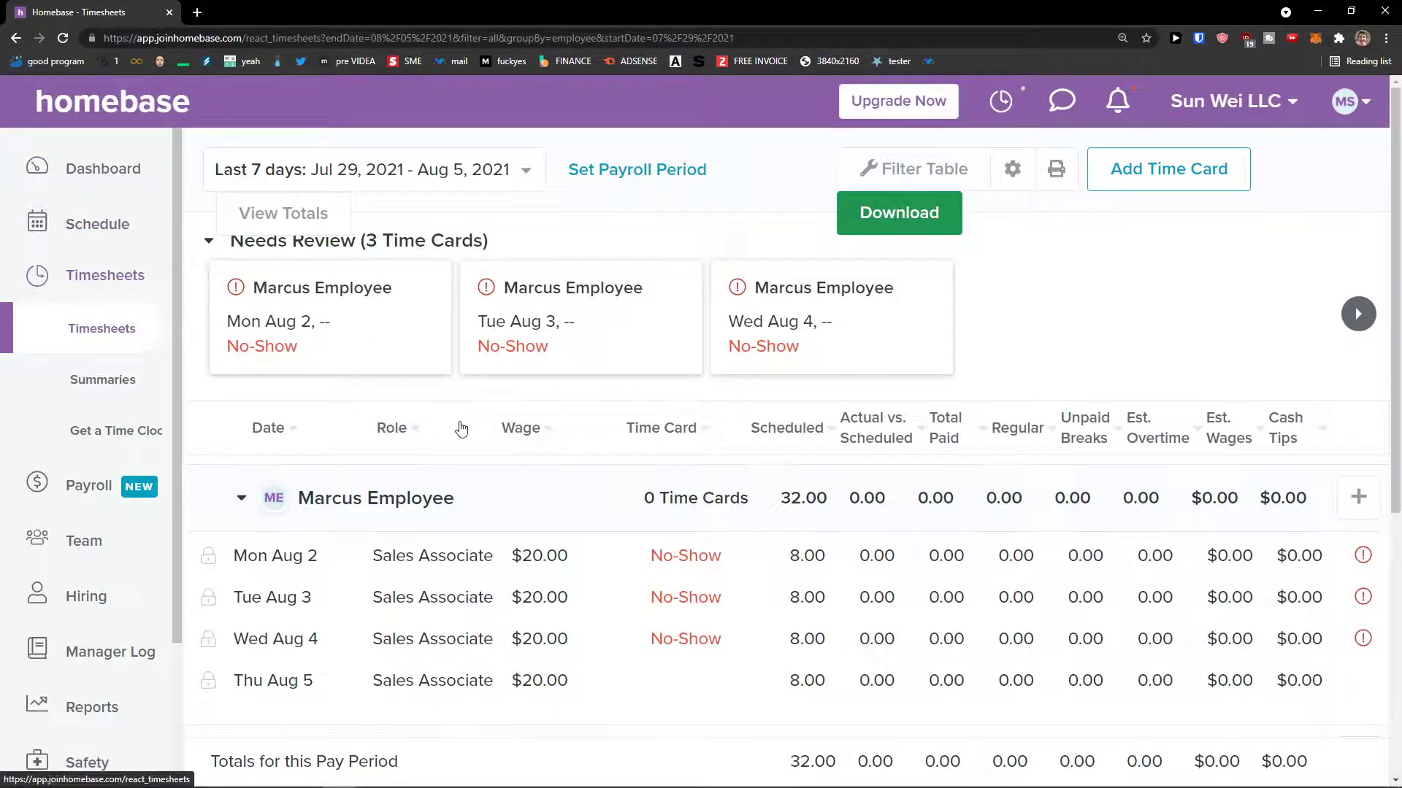
pyautogui.scroll(-1, 449, 427)
pyautogui.scroll(-1, 438, 427)
pyautogui.scroll(2, 422, 428)
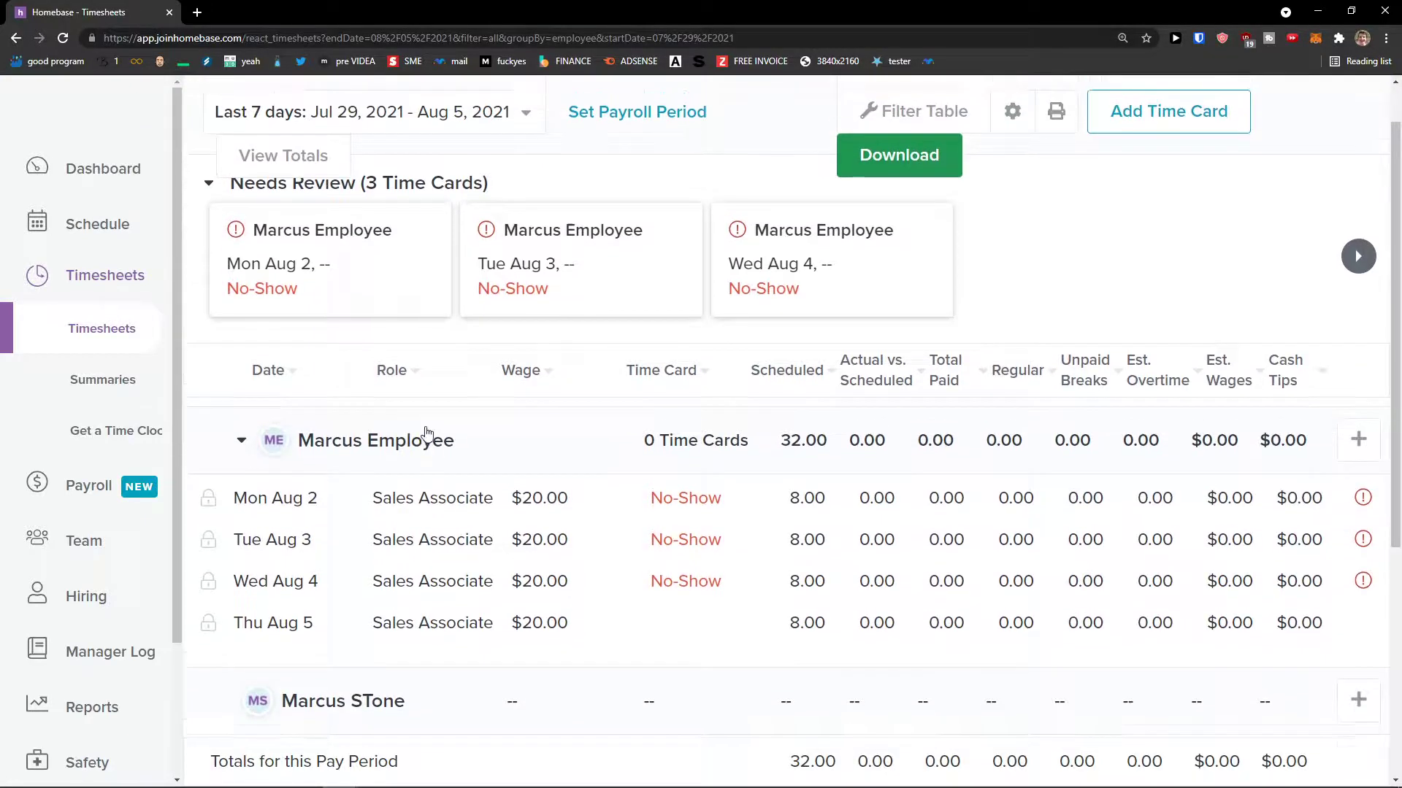
pyautogui.scroll(-2, 244, 408)
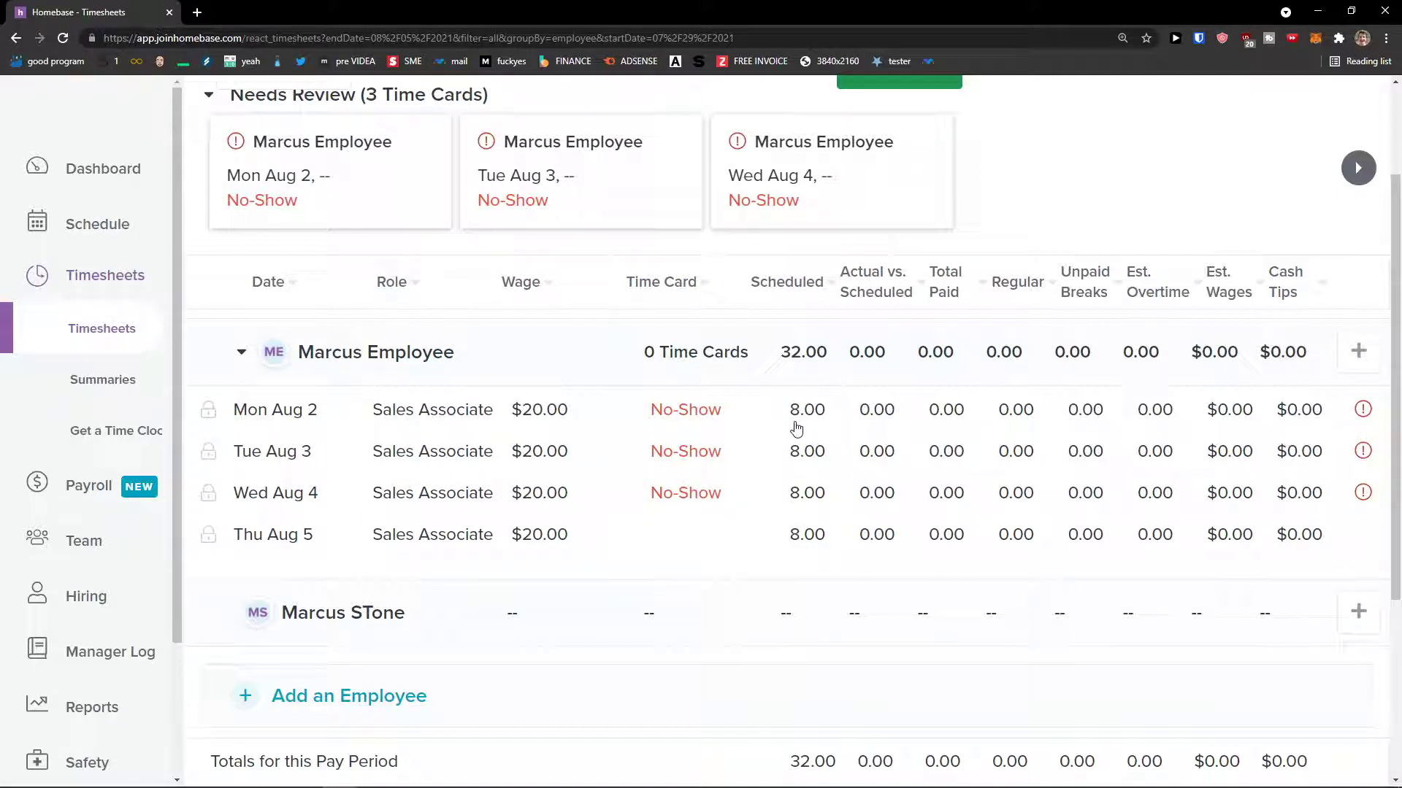
pyautogui.scroll(2, 741, 435)
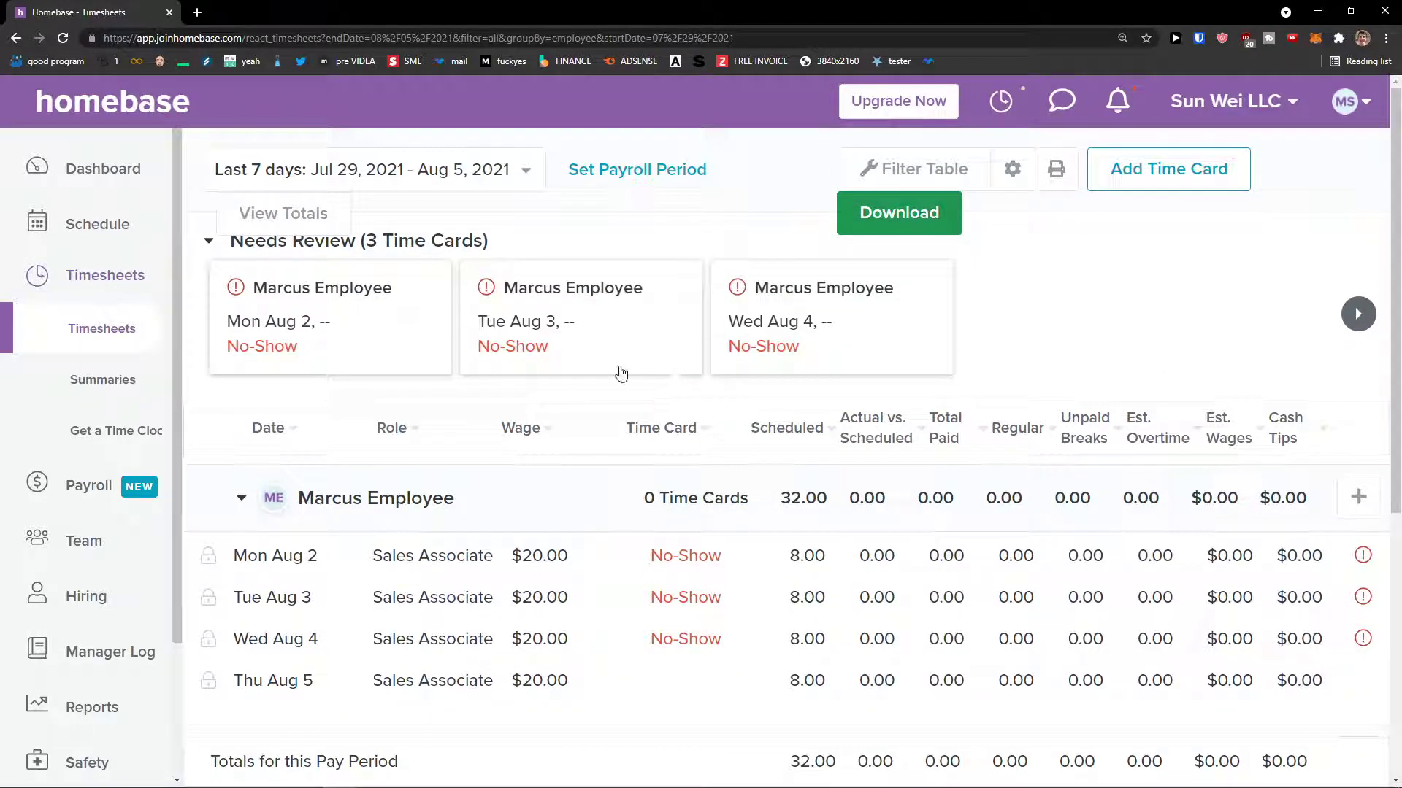
pyautogui.click(412, 334)
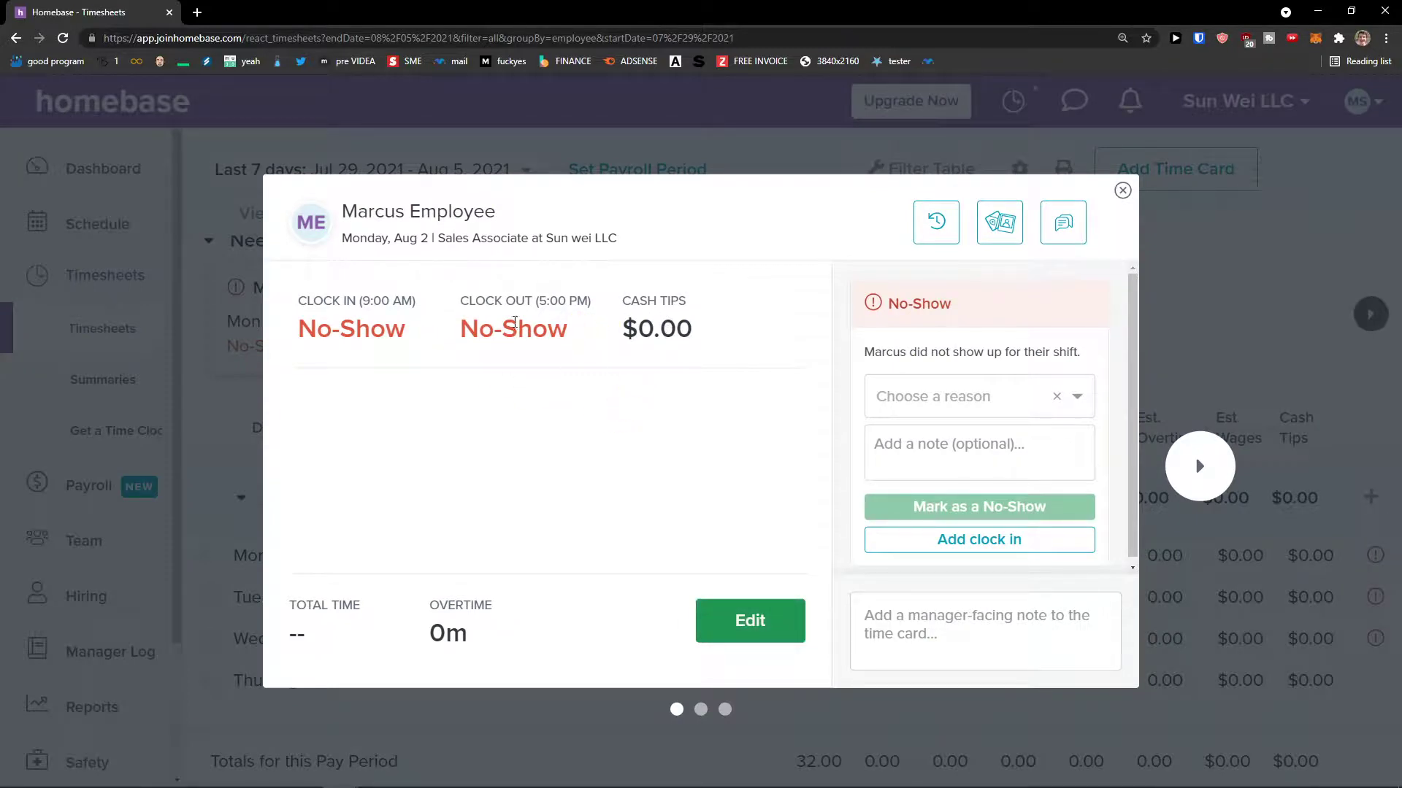
# - Look over the no-show reasons, then reopen the Mon Aug 2 time card
pyautogui.click(921, 400)
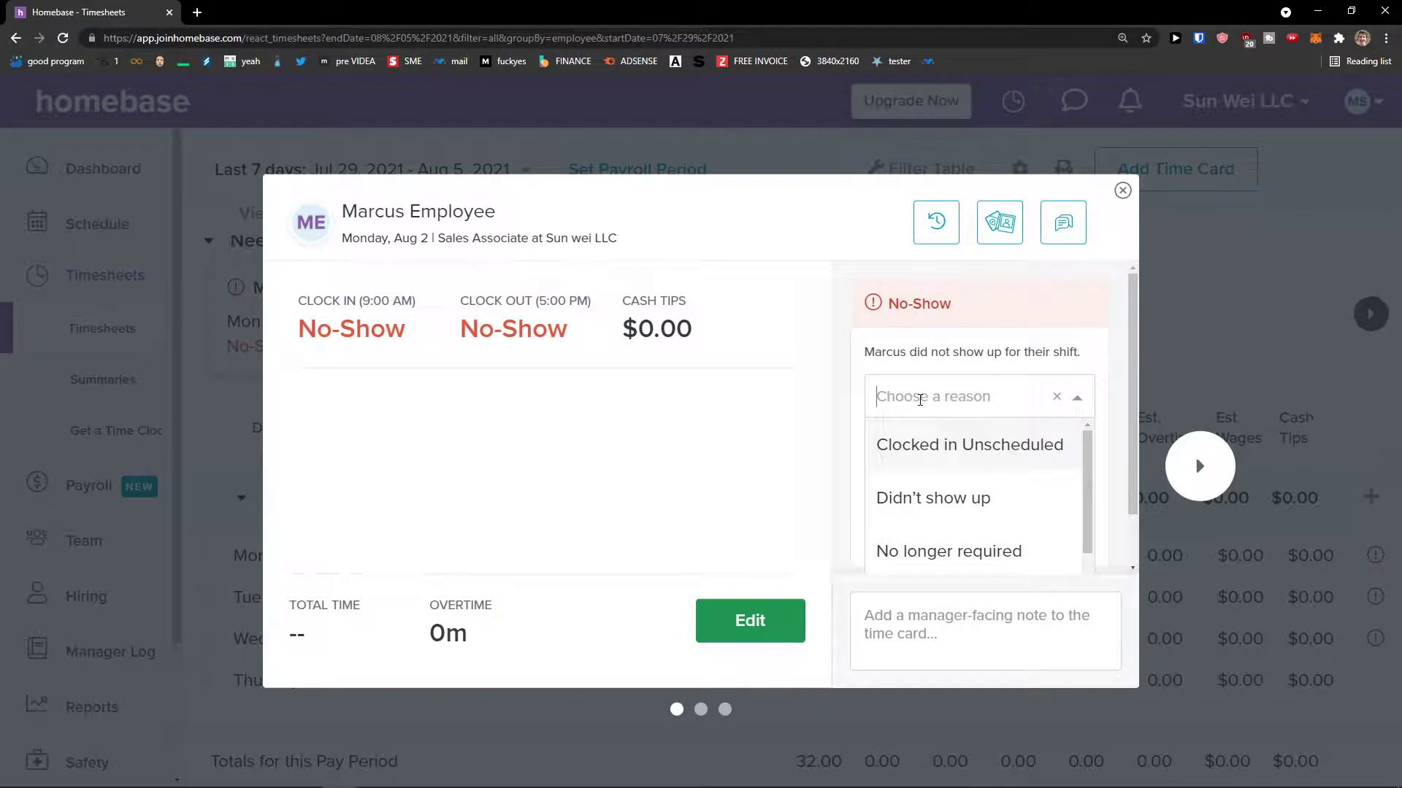
pyautogui.click(834, 408)
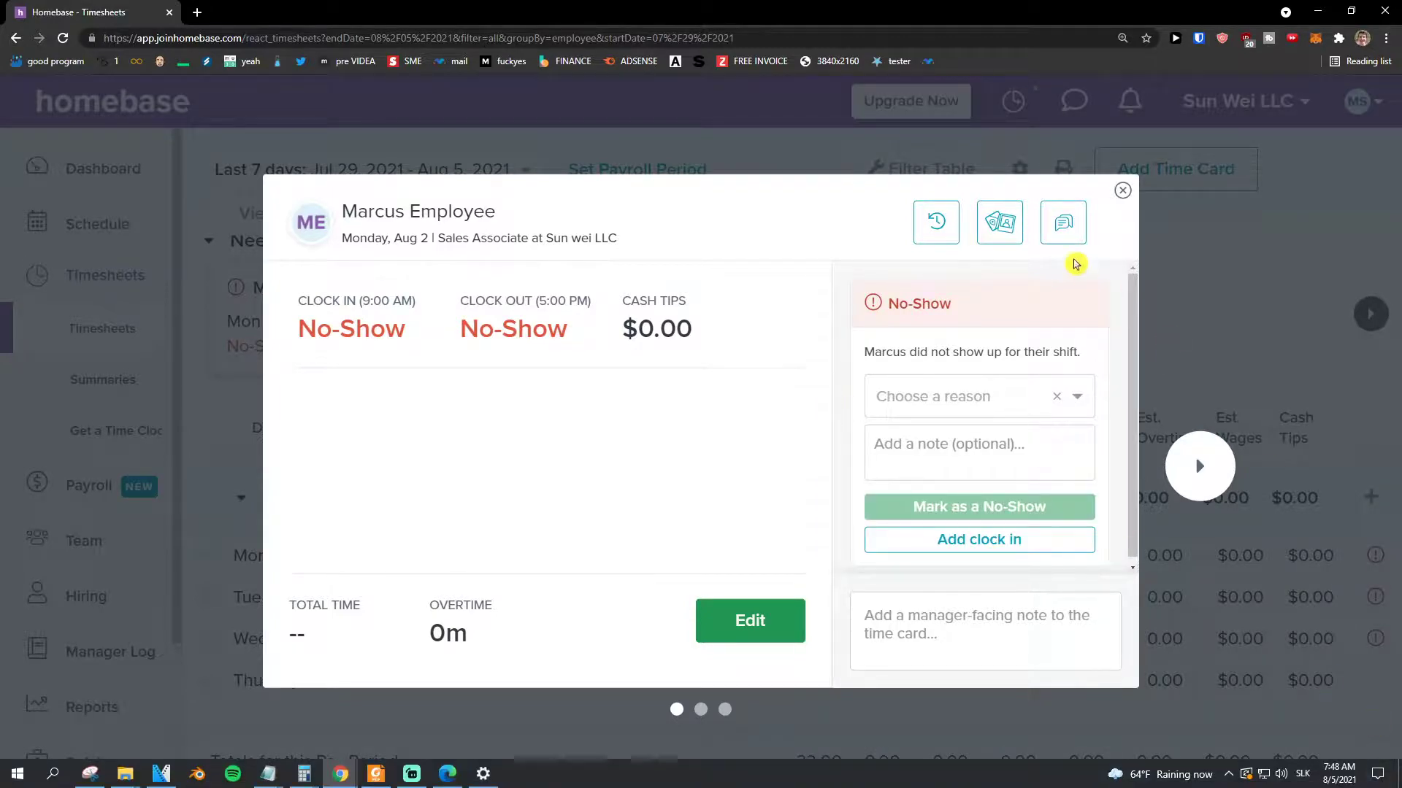
pyautogui.click(1120, 191)
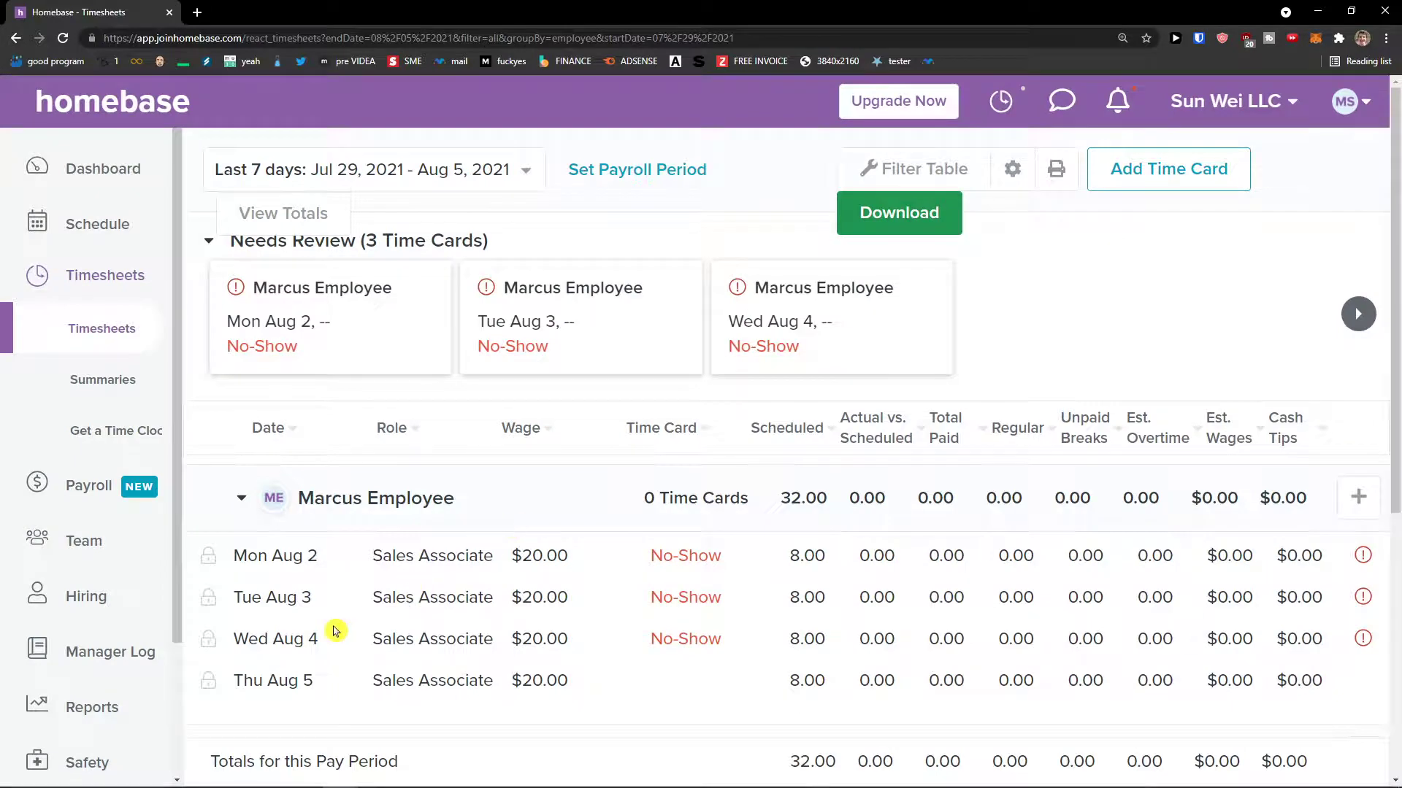
pyautogui.scroll(-1, 372, 626)
pyautogui.scroll(-3, 563, 588)
pyautogui.scroll(3, 567, 589)
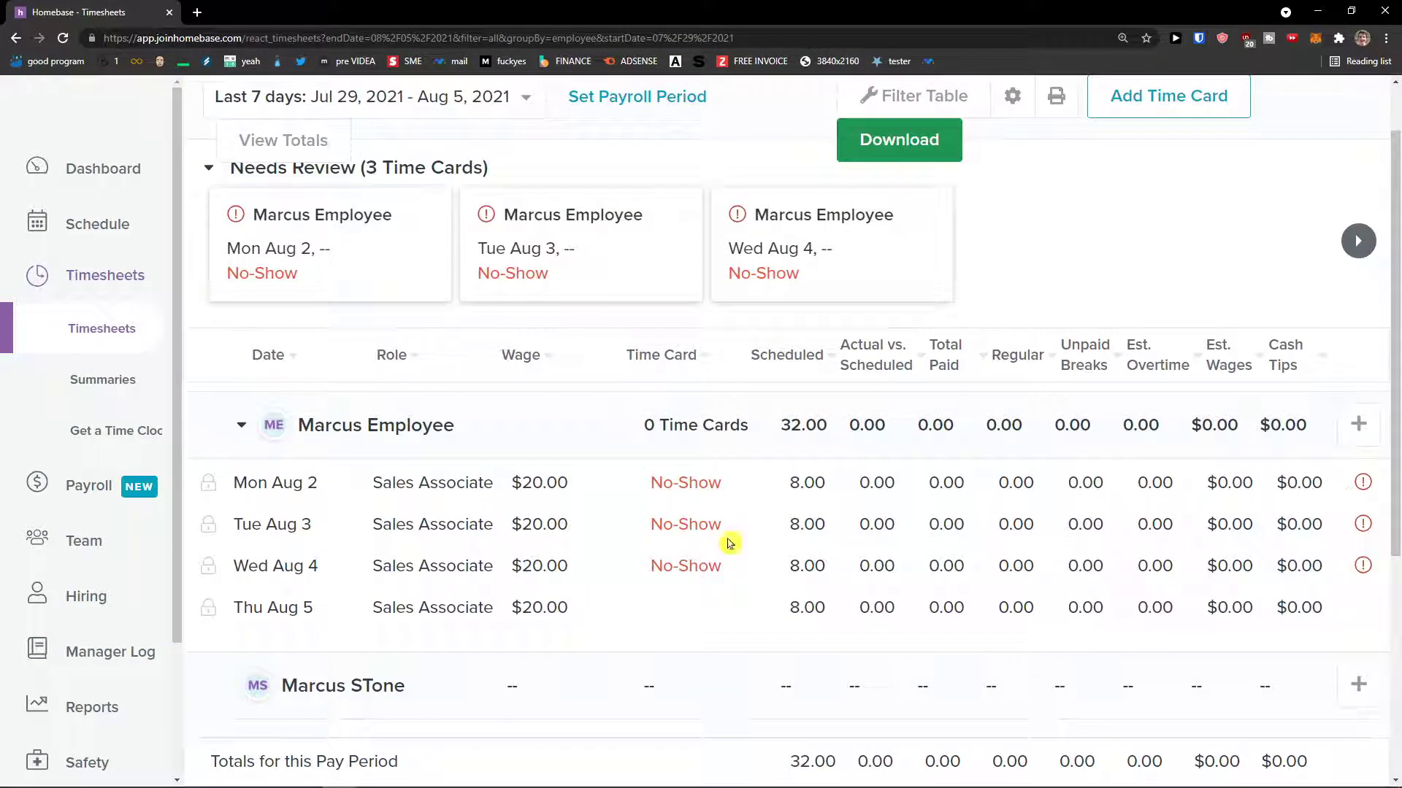
pyautogui.click(811, 489)
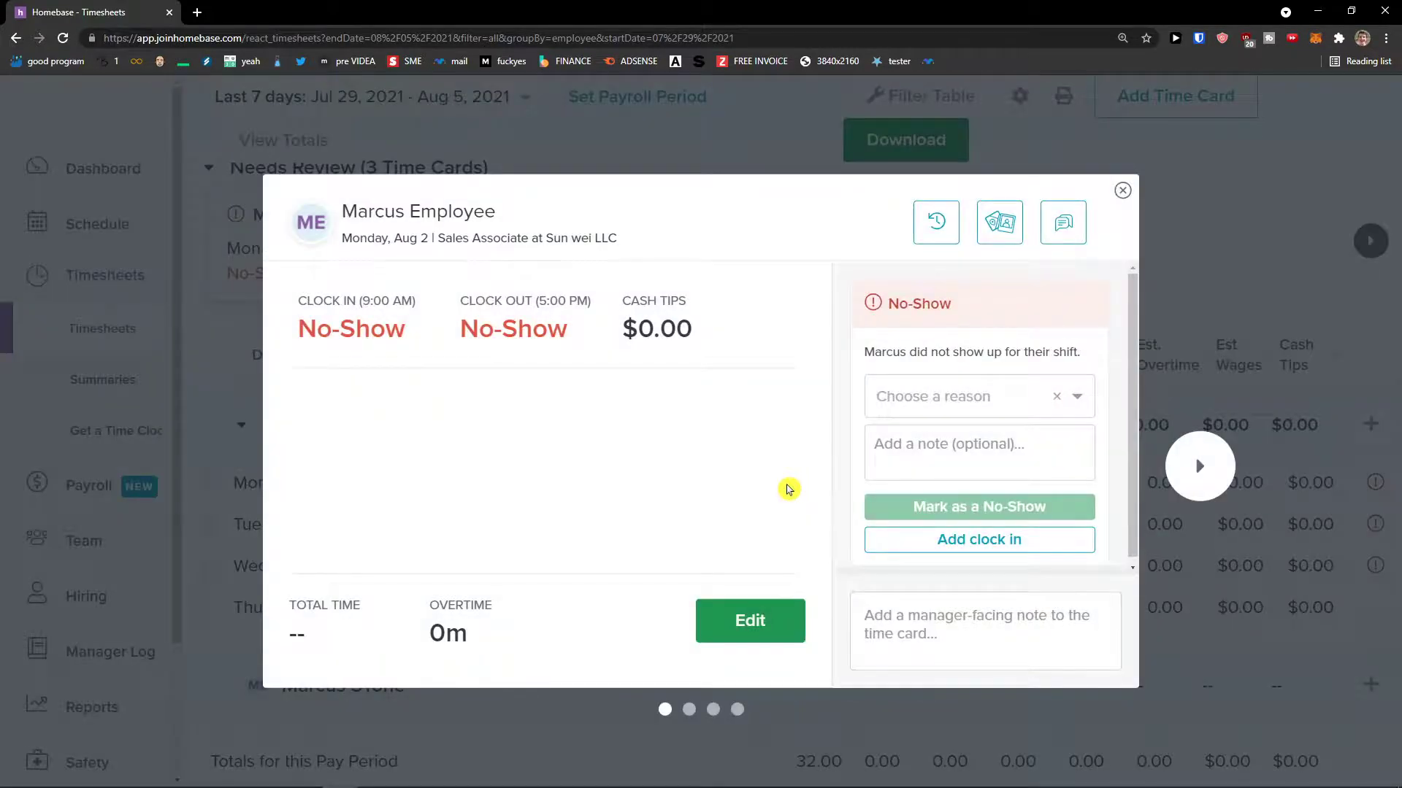
pyautogui.scroll(-1, 856, 535)
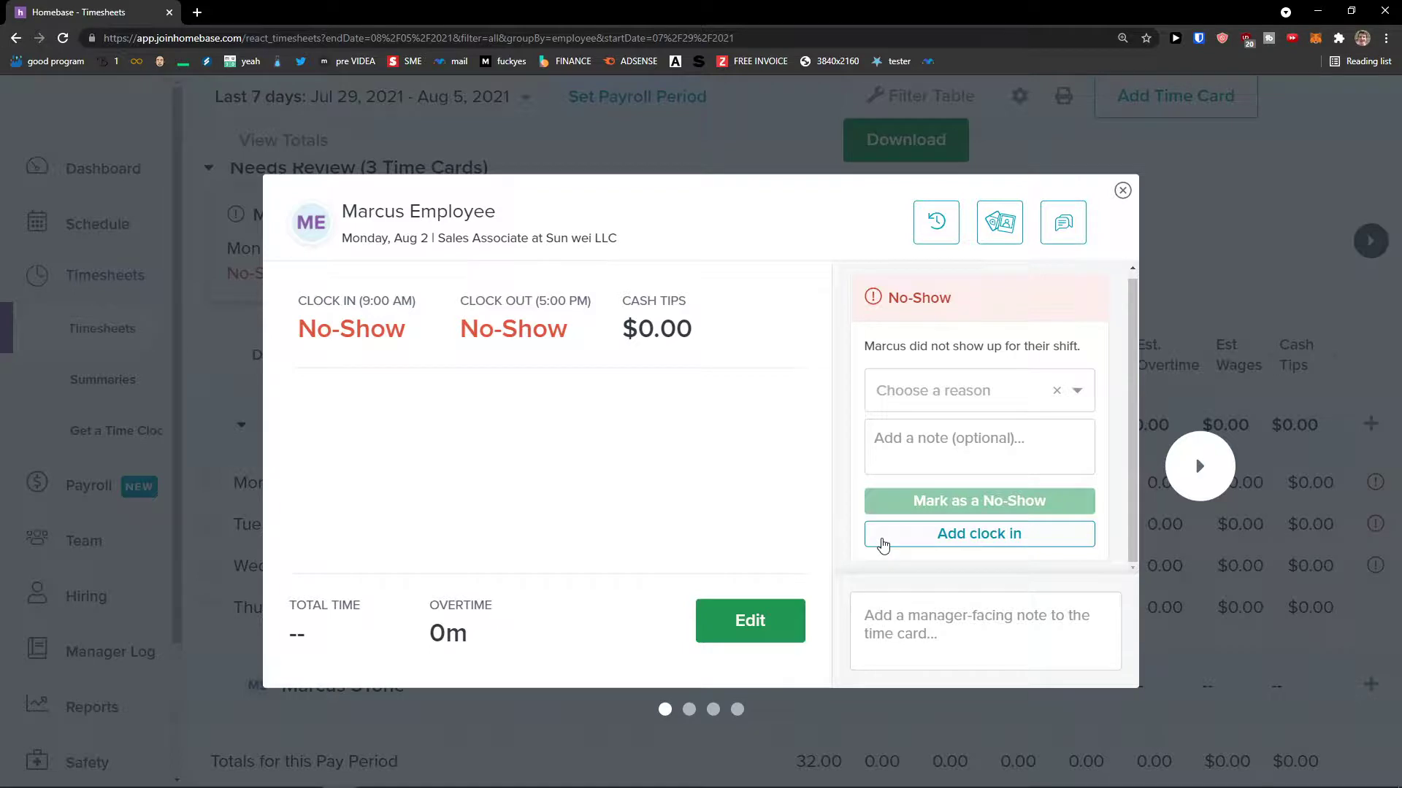
# - Enter a 9:00 AM clock-in and 5:00 PM clock-out on the card and save it
pyautogui.click(883, 545)
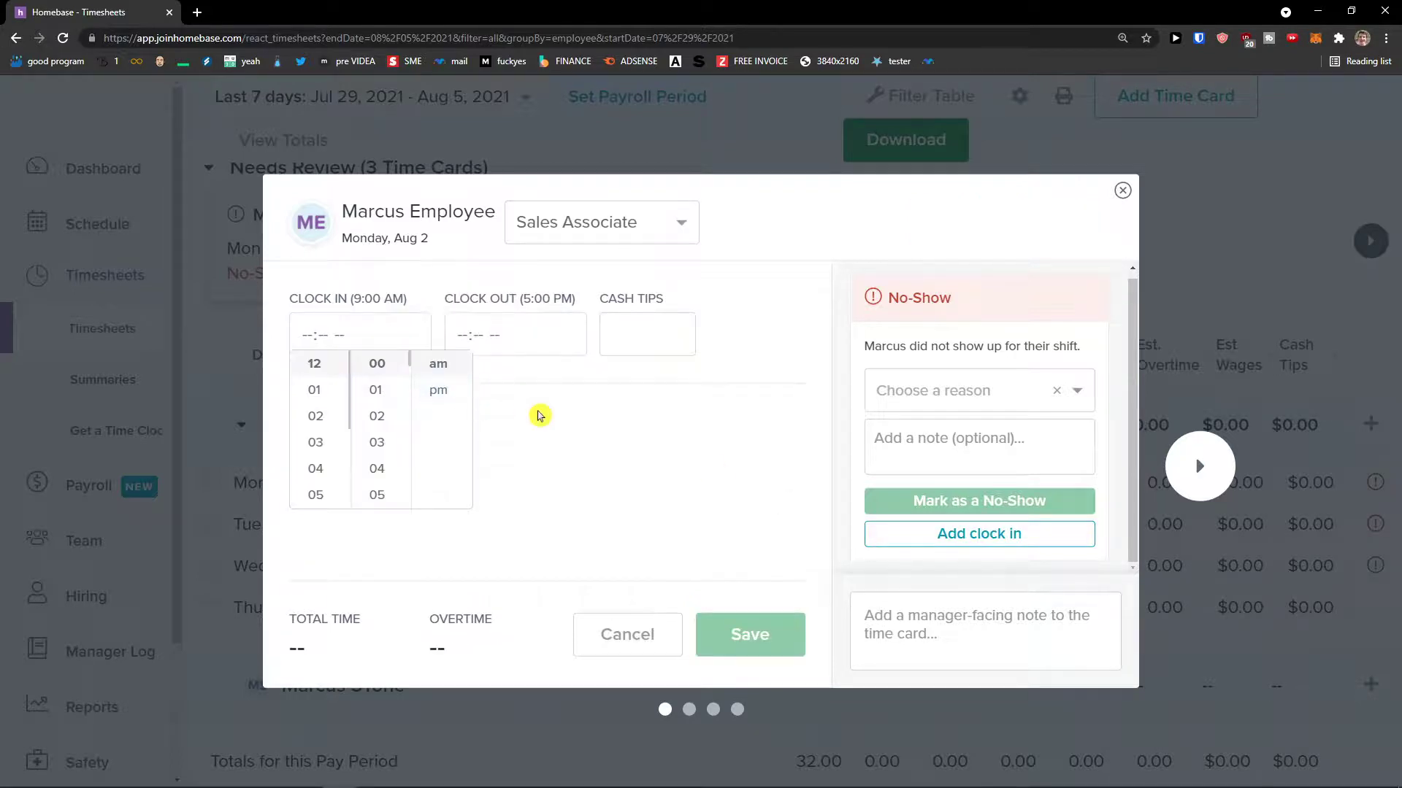
pyautogui.scroll(-3, 326, 484)
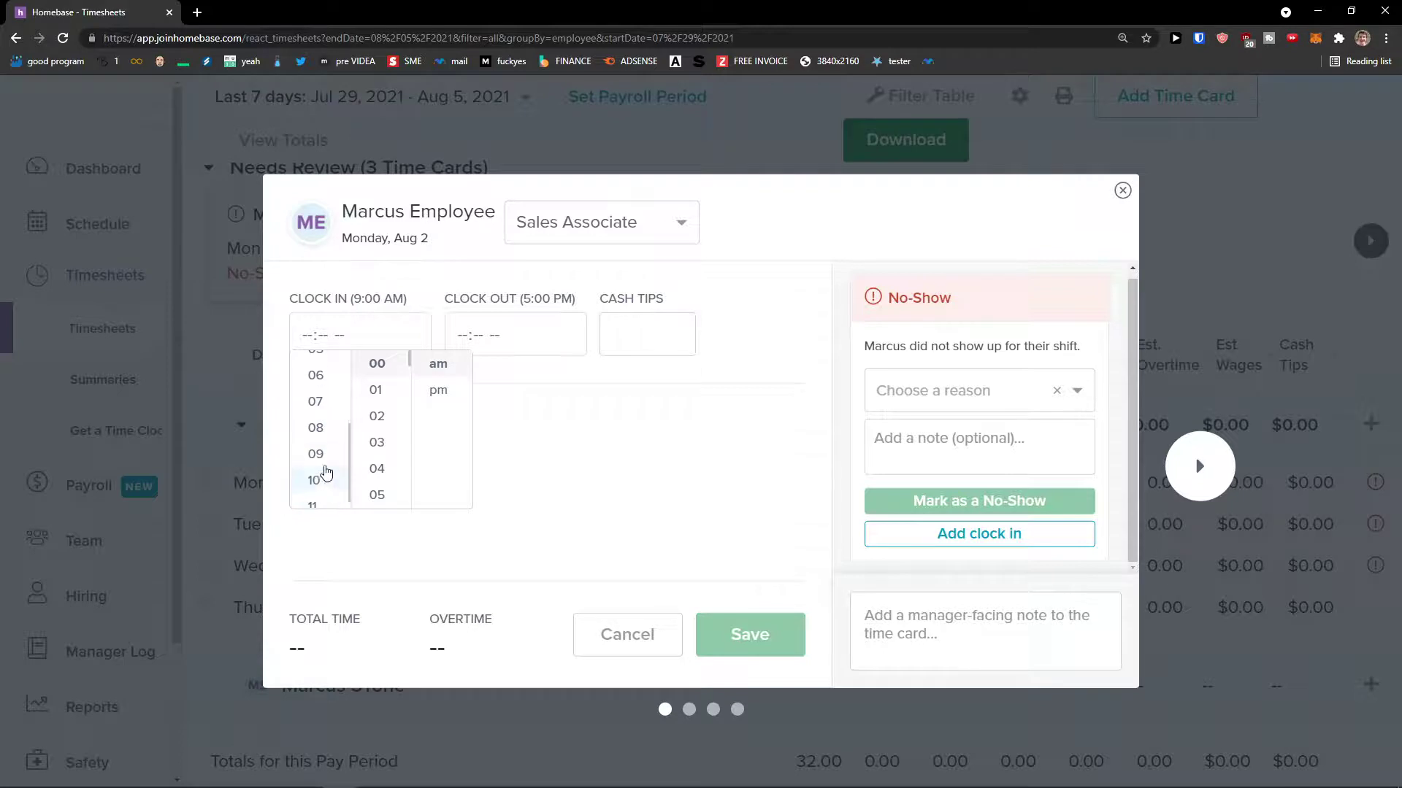
pyautogui.click(319, 455)
pyautogui.click(541, 334)
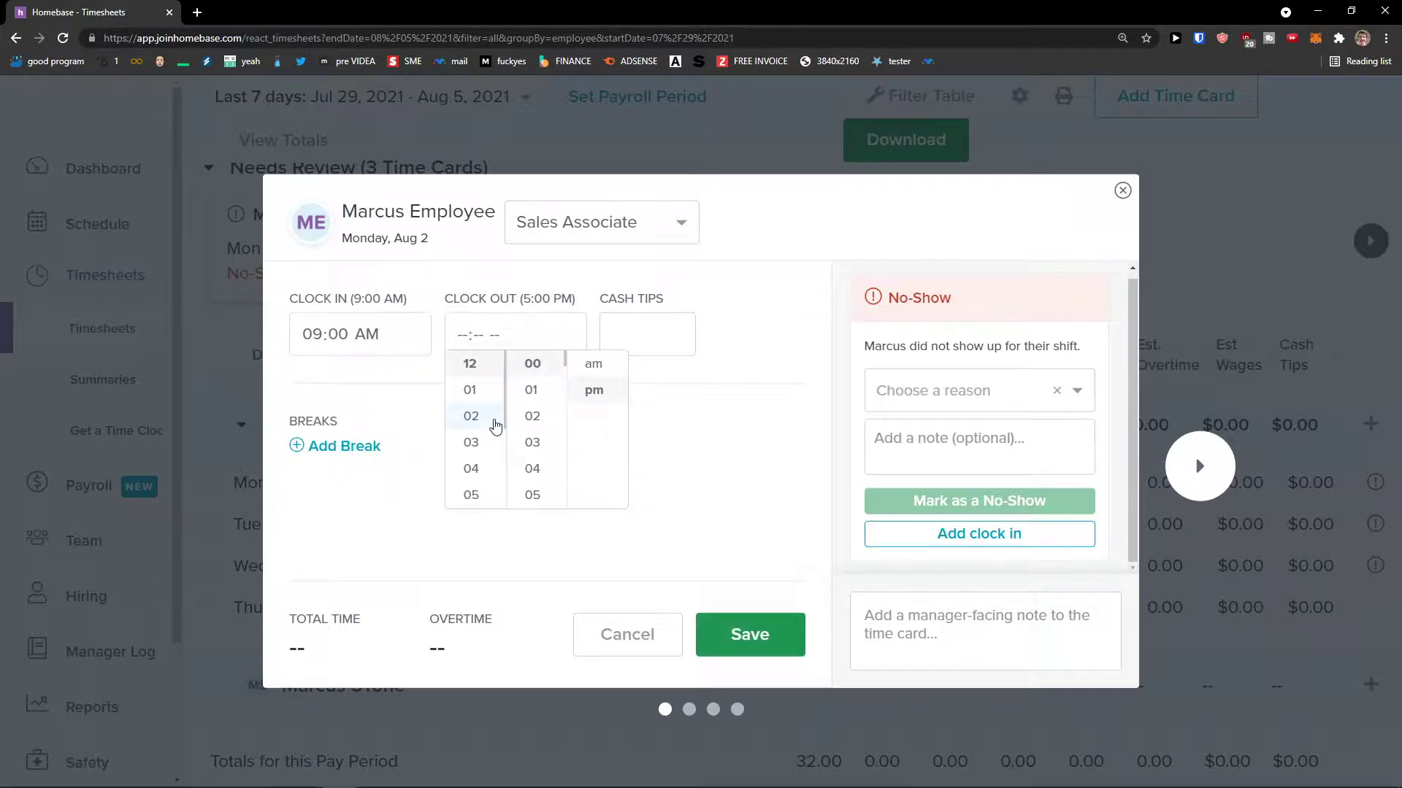
pyautogui.scroll(-2, 489, 457)
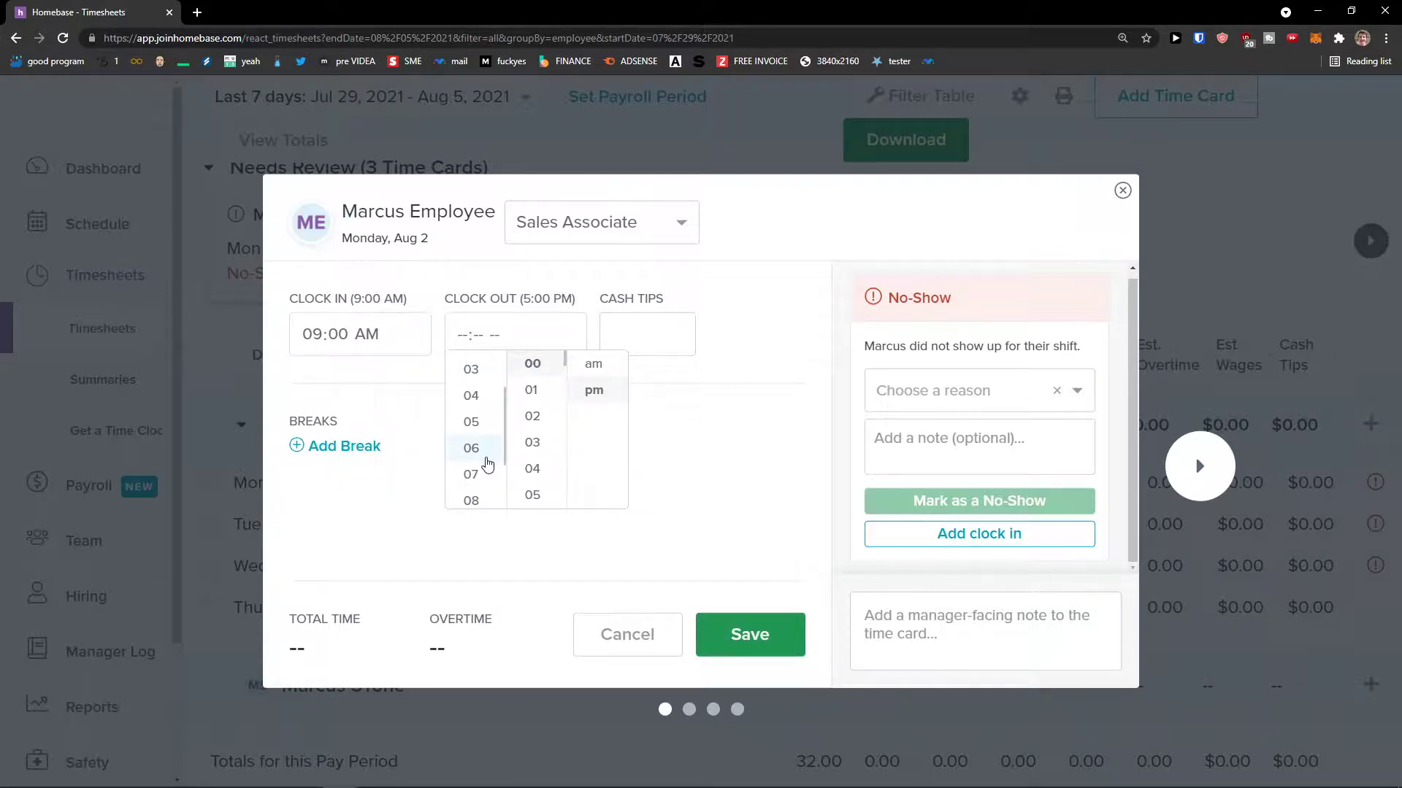
pyautogui.scroll(-2, 487, 464)
pyautogui.scroll(2, 487, 486)
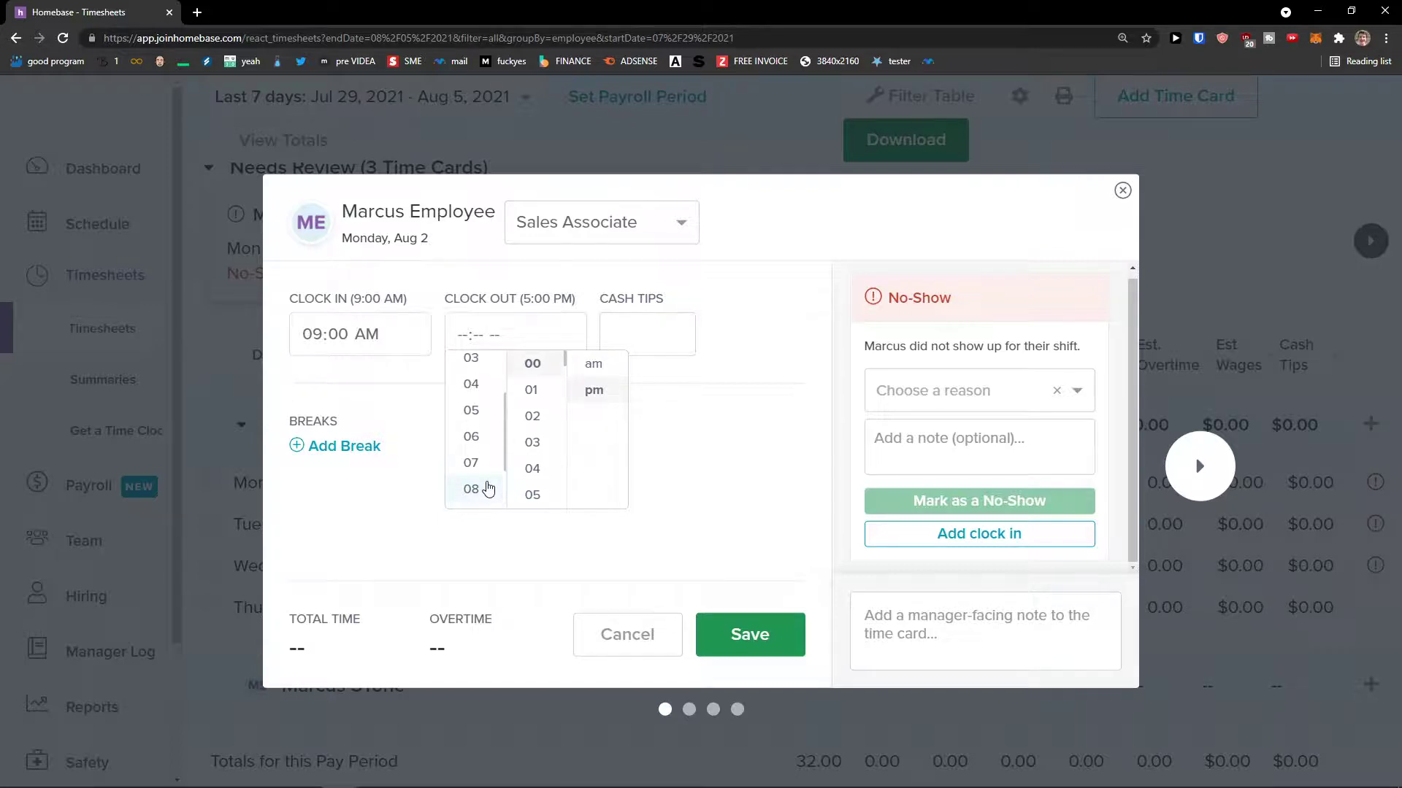
pyautogui.click(490, 417)
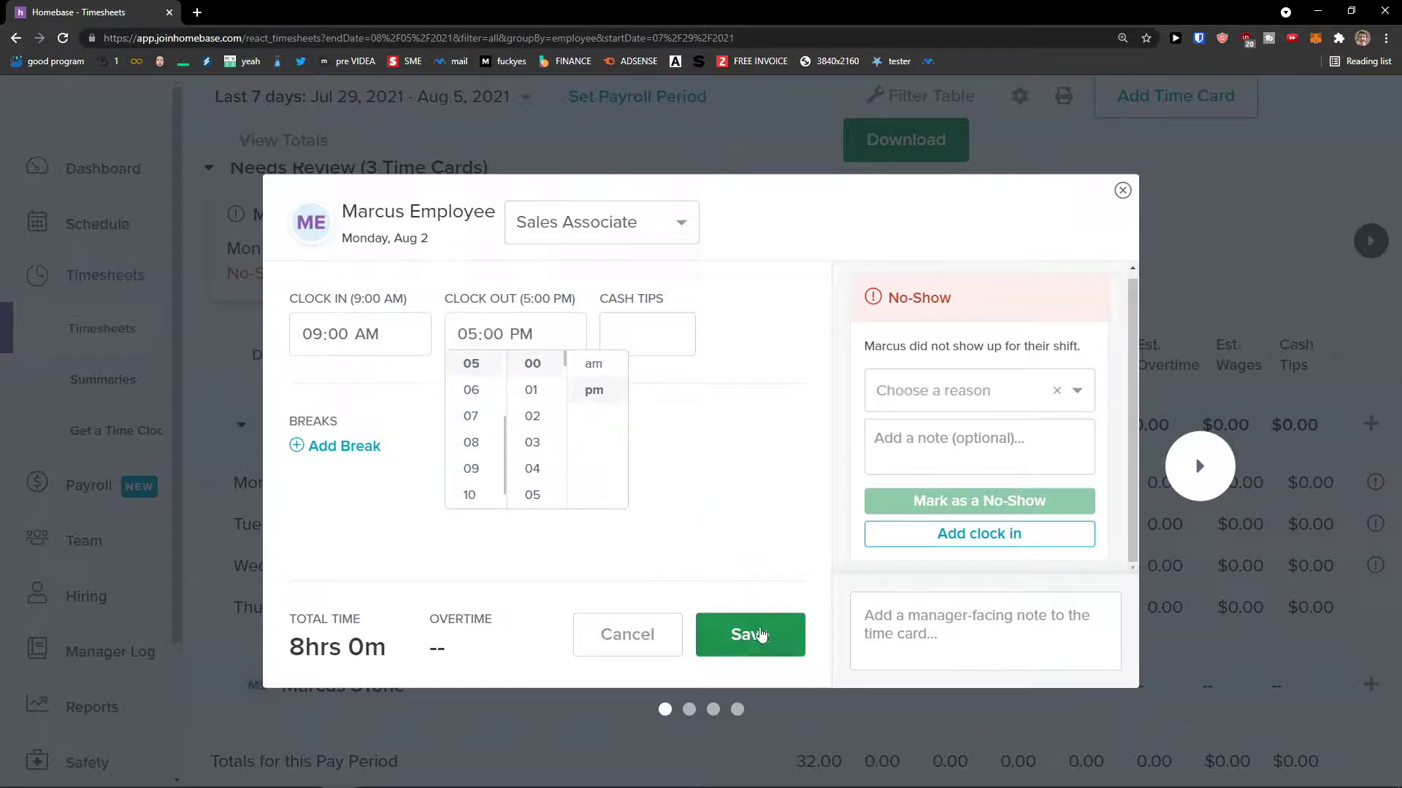
pyautogui.click(763, 636)
pyautogui.click(763, 636)
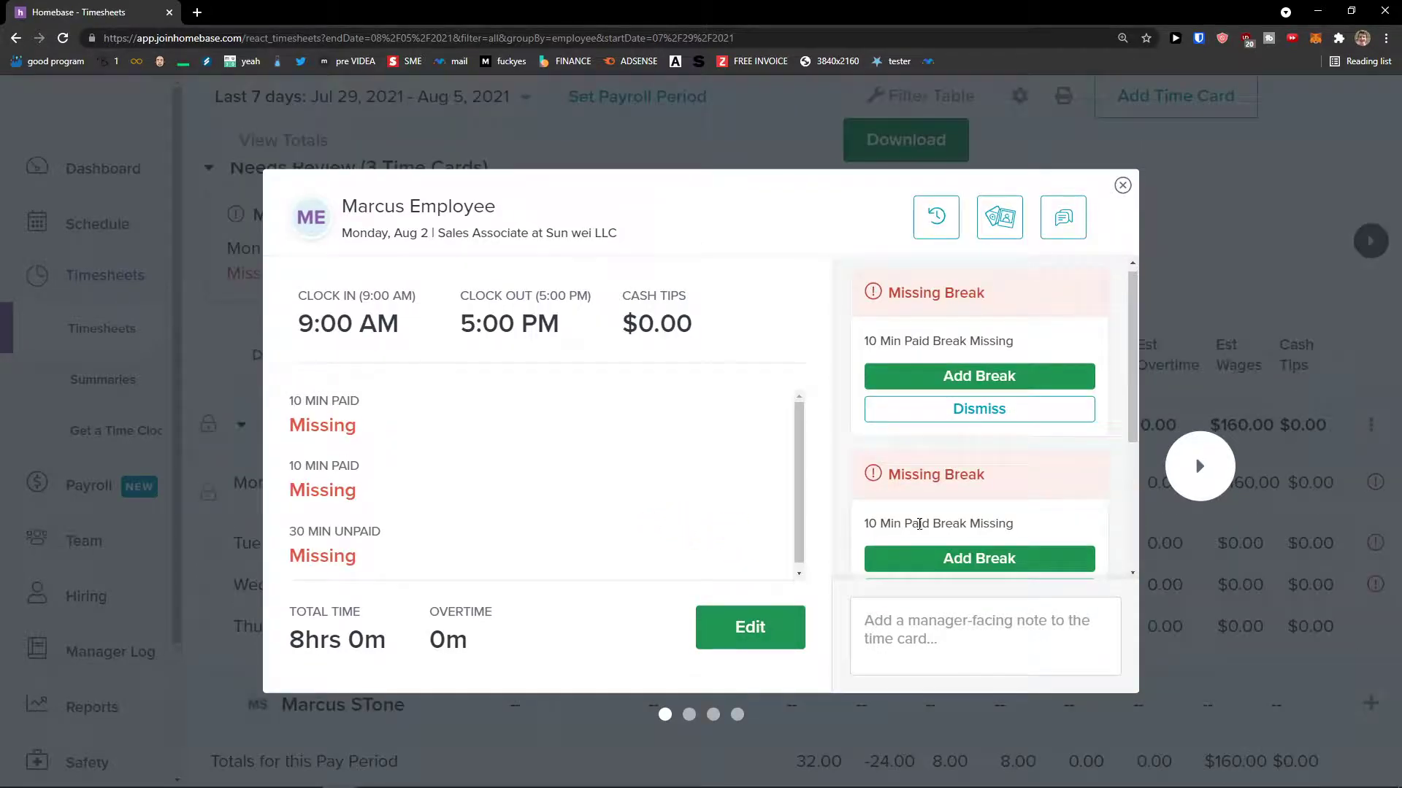
# - Try adding a paid break and a 30-minute unpaid break, then close the editor
pyautogui.click(908, 560)
pyautogui.click(736, 582)
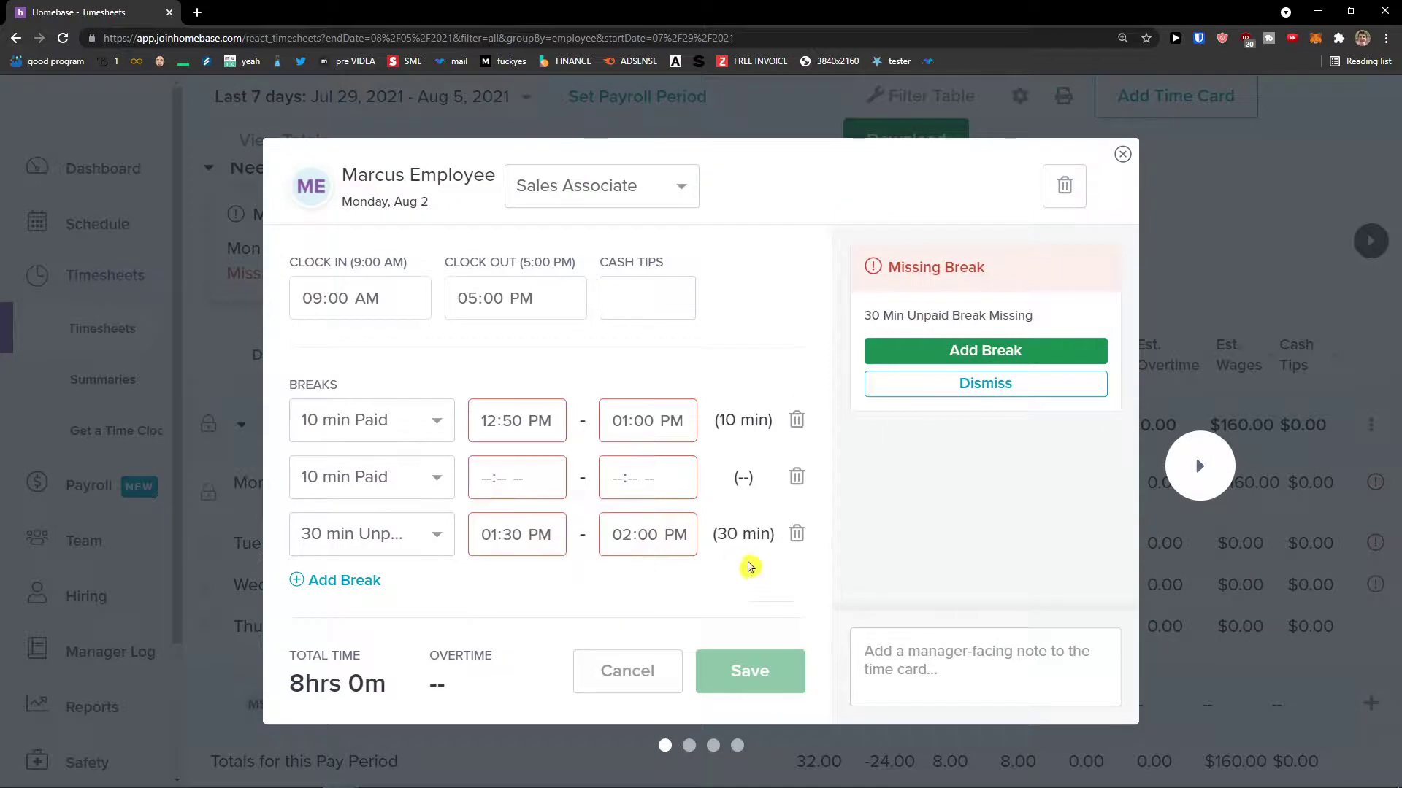
pyautogui.click(907, 355)
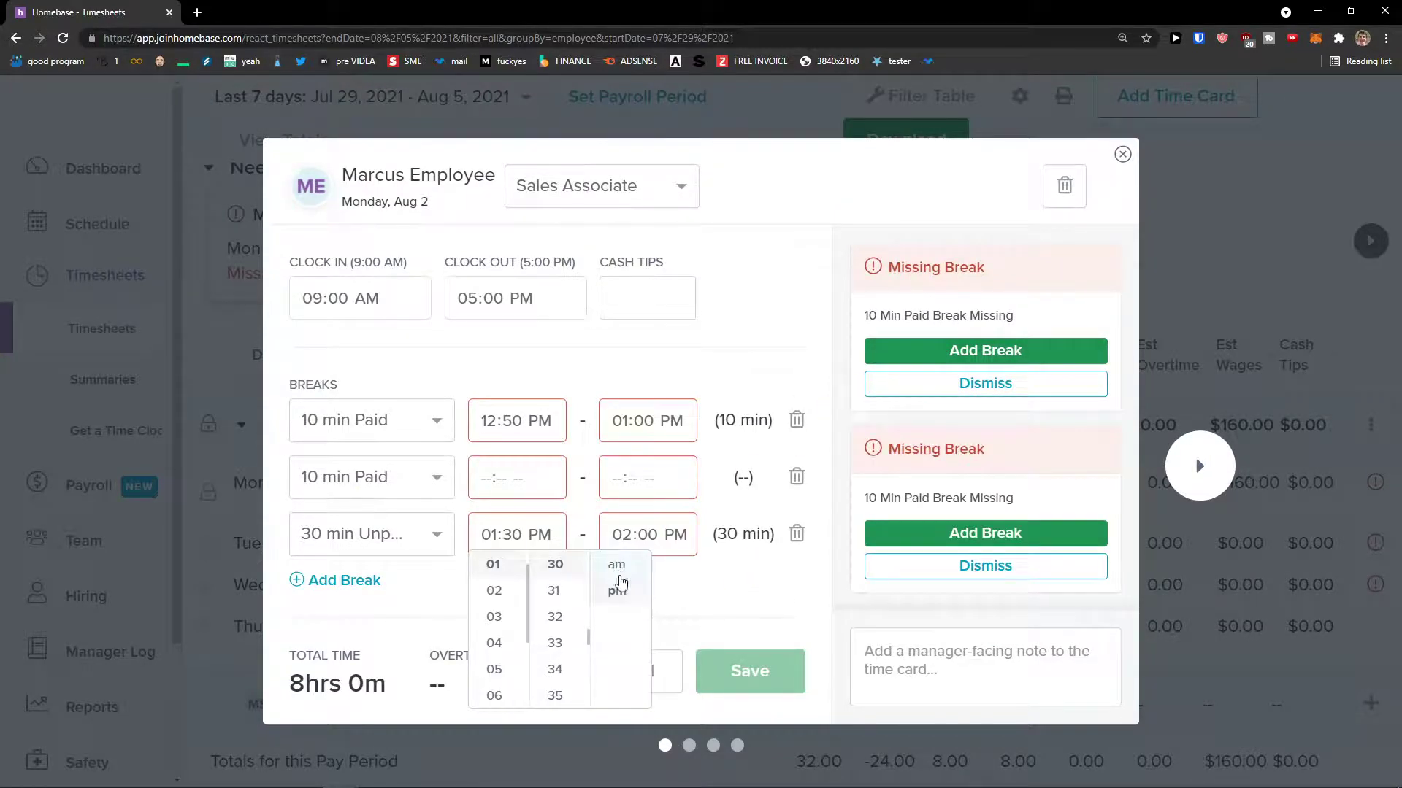
pyautogui.click(725, 608)
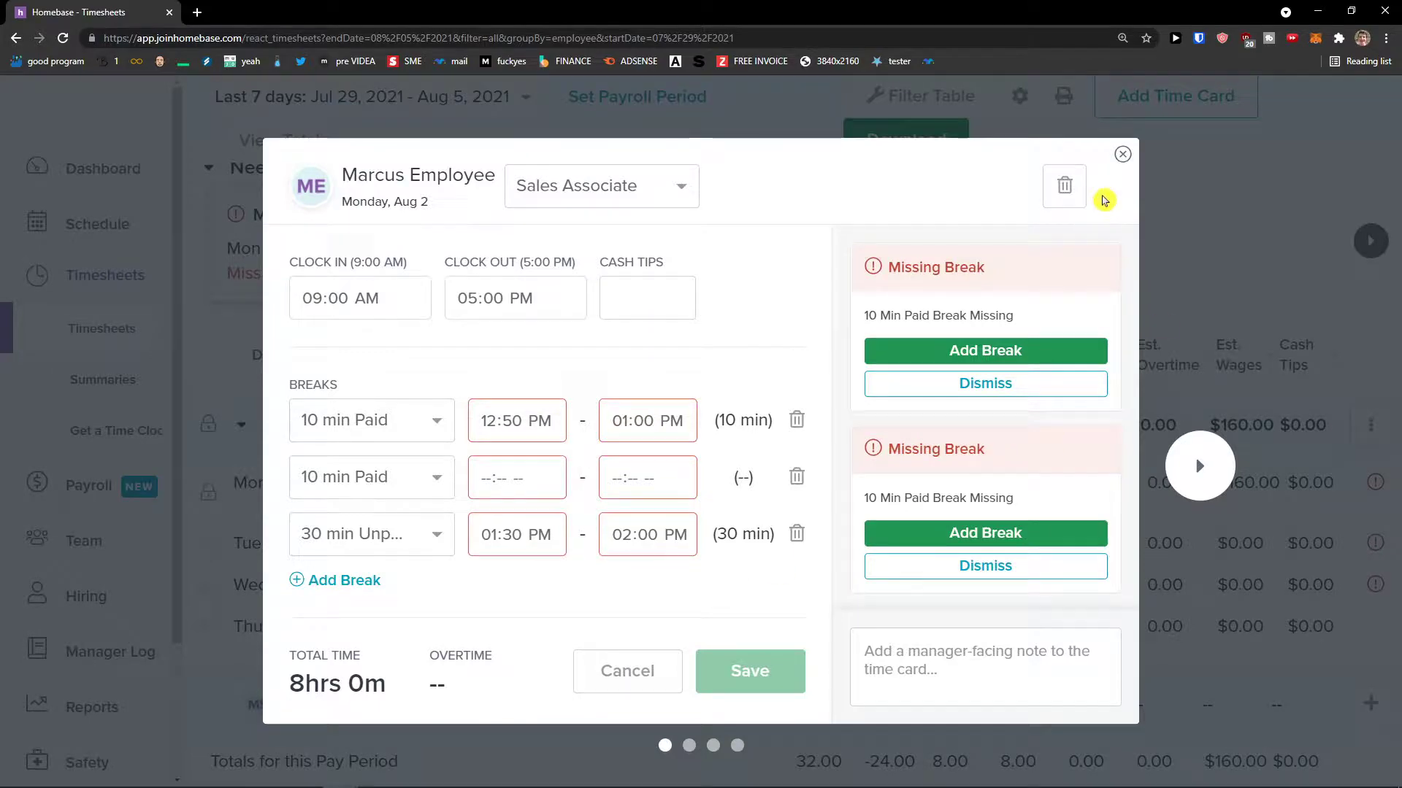
pyautogui.click(1123, 155)
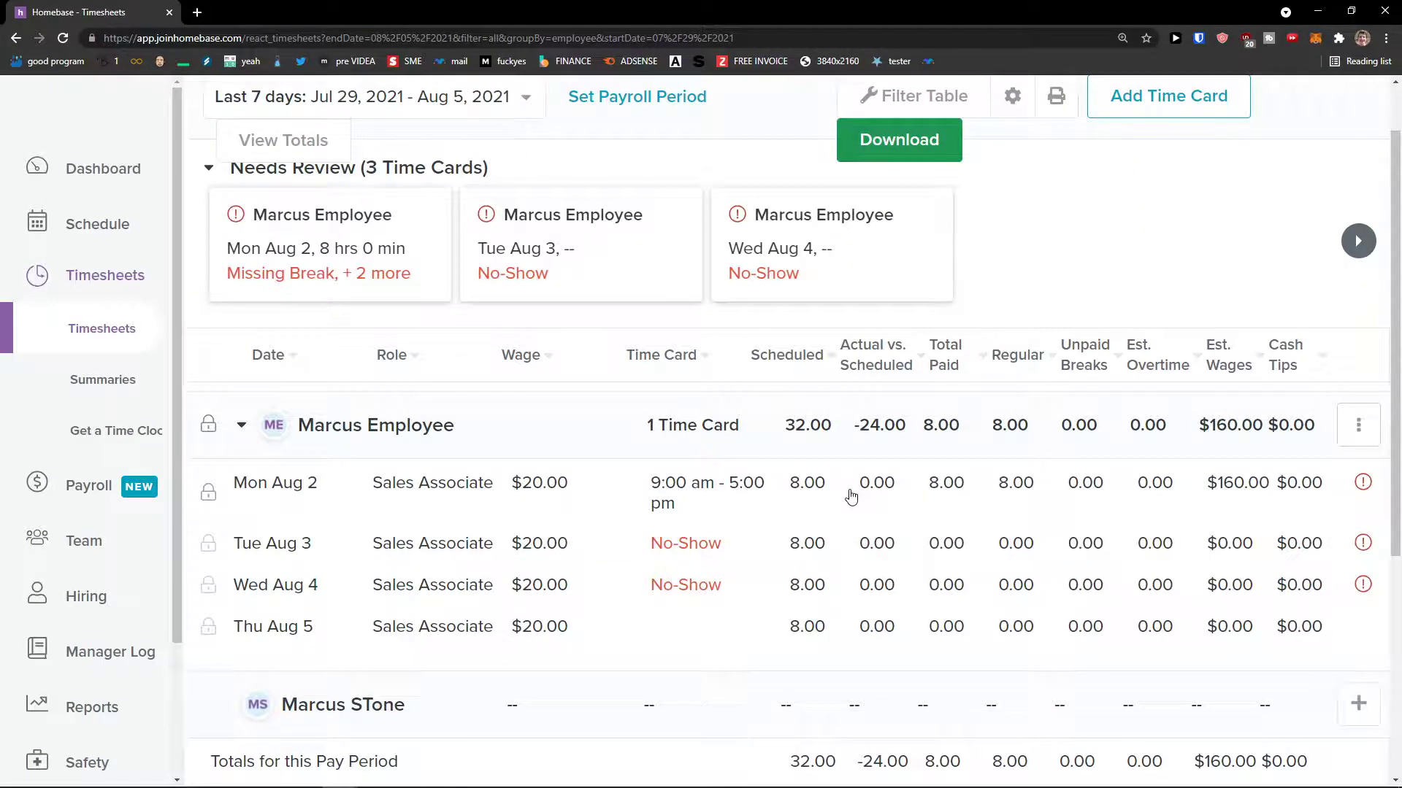
# - Reopen the Mon Aug 2 time card and glance at the employee row's options
pyautogui.scroll(-2, 852, 497)
pyautogui.scroll(3, 851, 498)
pyautogui.scroll(-3, 852, 497)
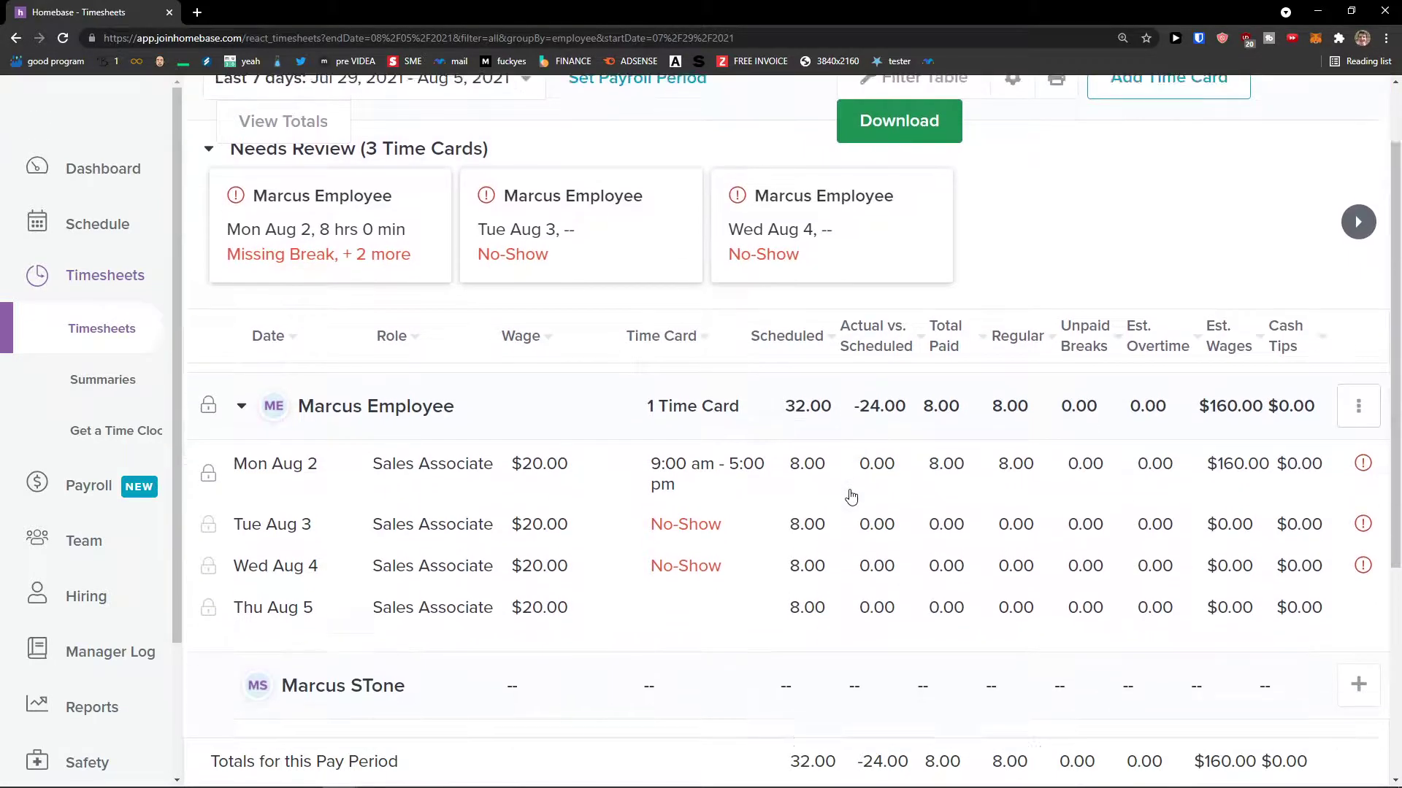
pyautogui.click(1266, 346)
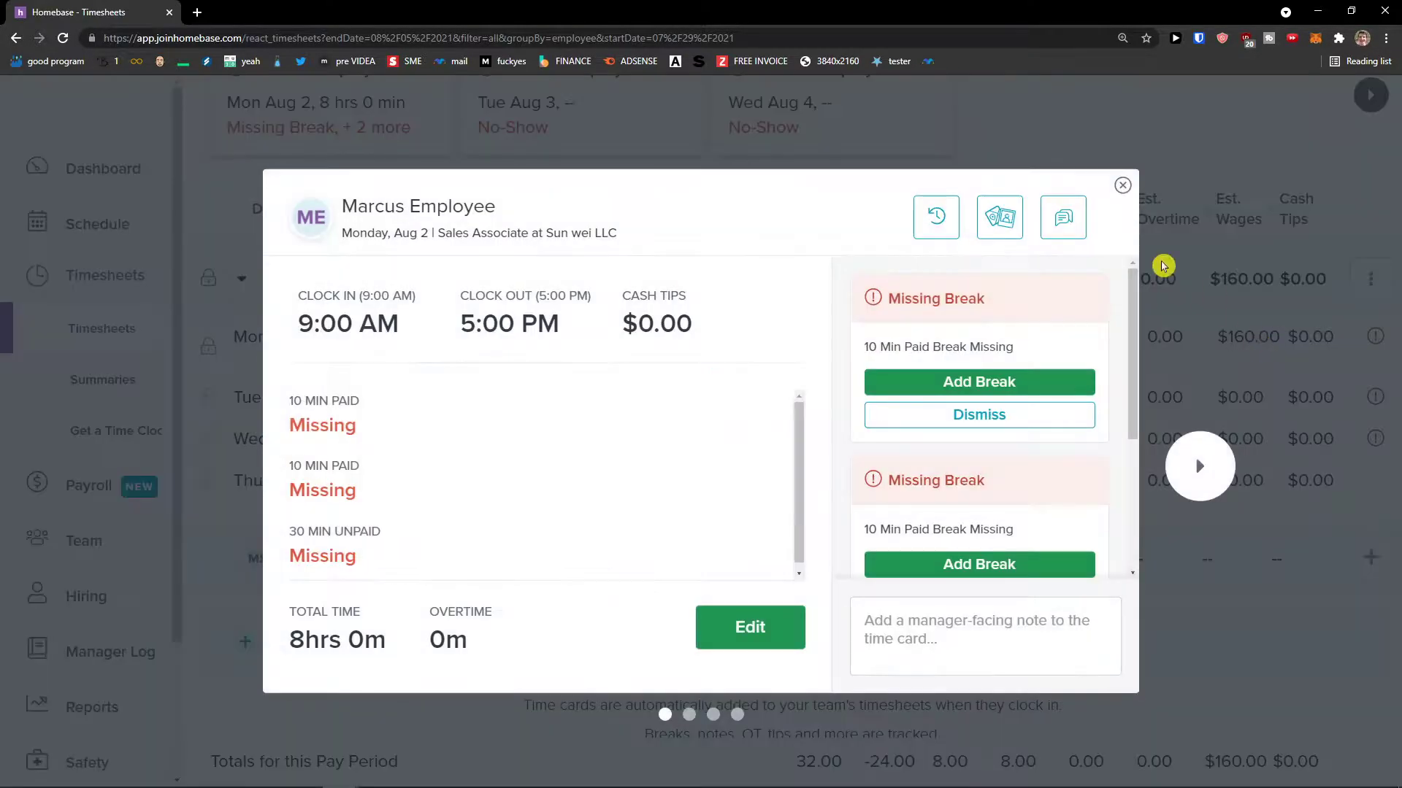
pyautogui.click(1122, 188)
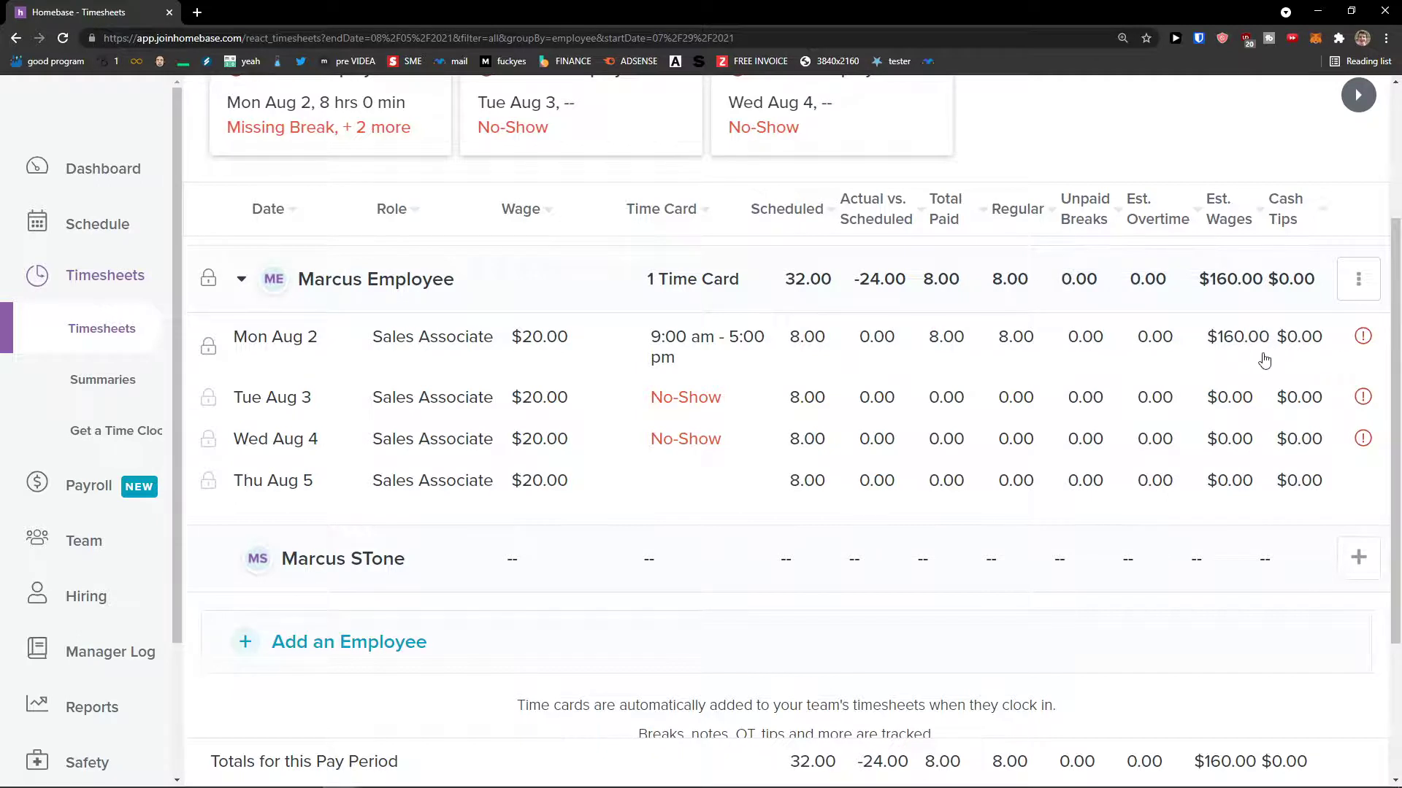
pyautogui.click(1354, 278)
pyautogui.click(1353, 281)
# - Check payroll summaries, then start a new time card and cancel it
pyautogui.click(134, 383)
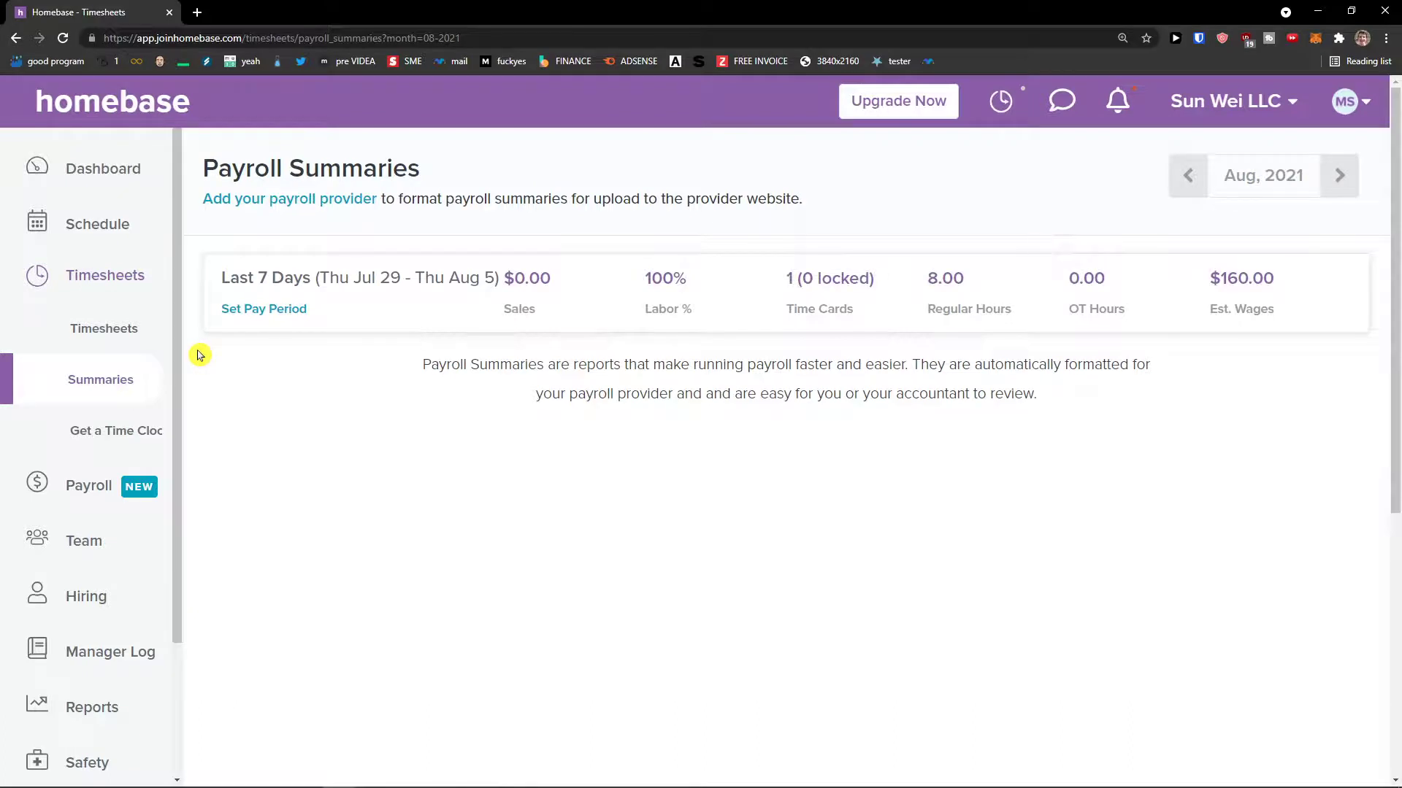
pyautogui.click(122, 346)
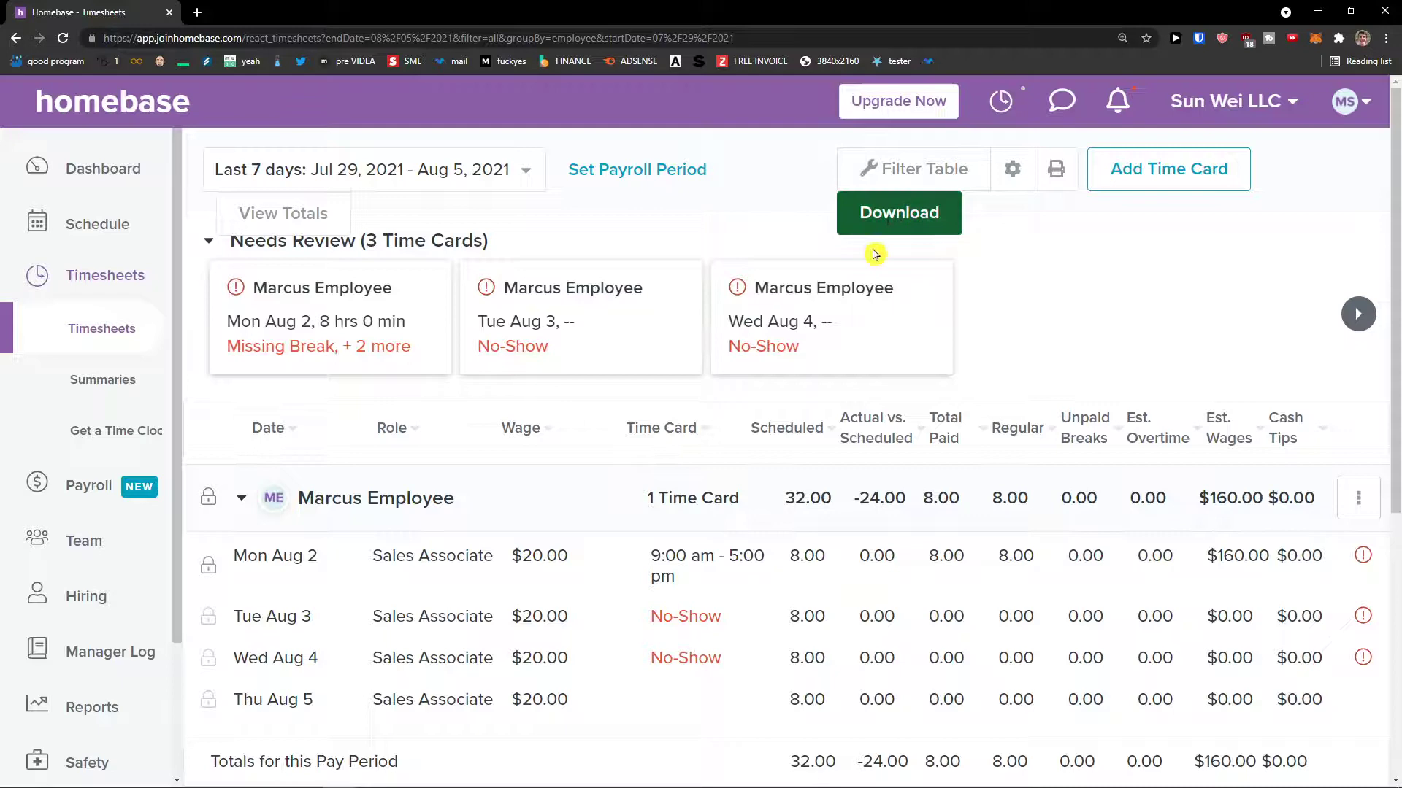
pyautogui.click(1123, 174)
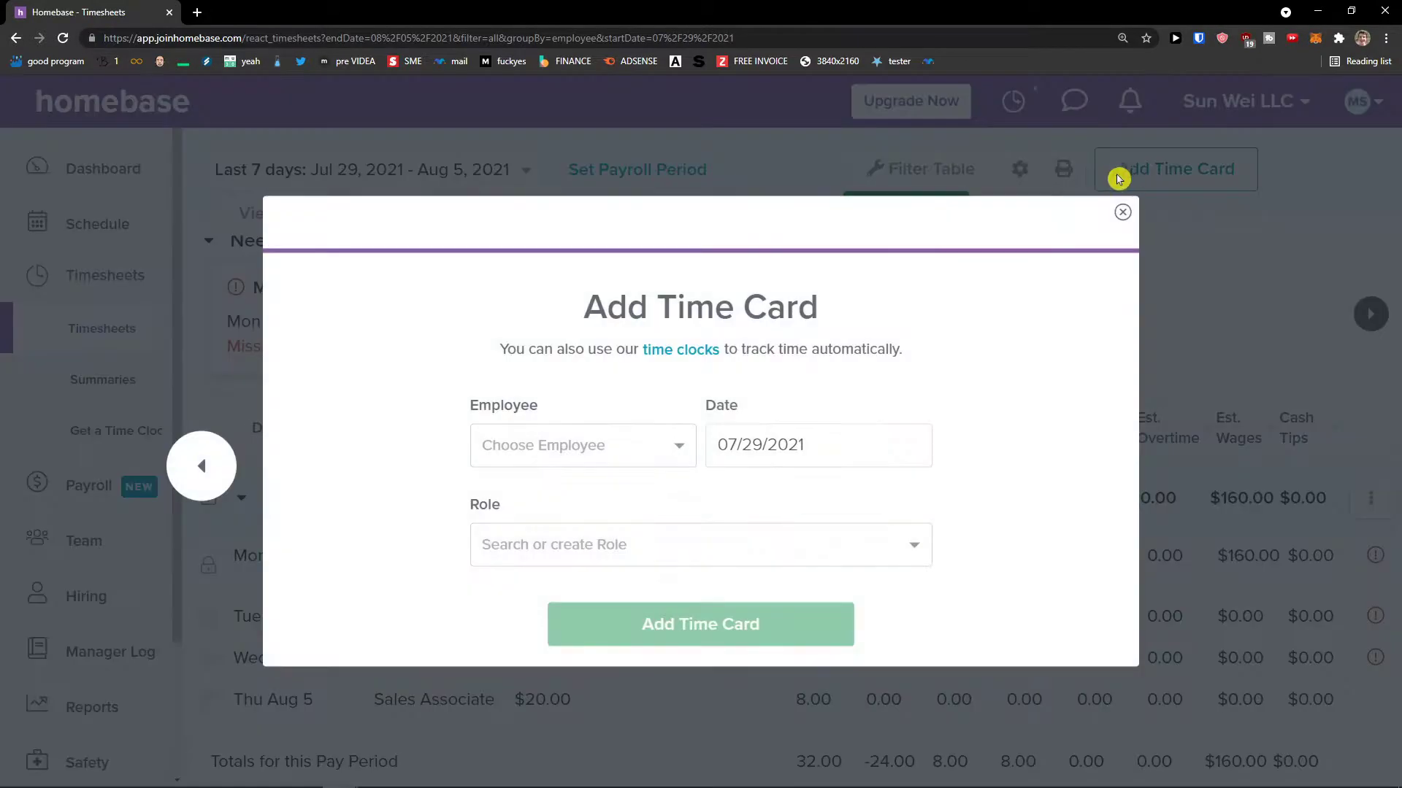
pyautogui.click(669, 432)
pyautogui.click(840, 497)
pyautogui.click(863, 533)
pyautogui.click(1064, 500)
pyautogui.click(1175, 501)
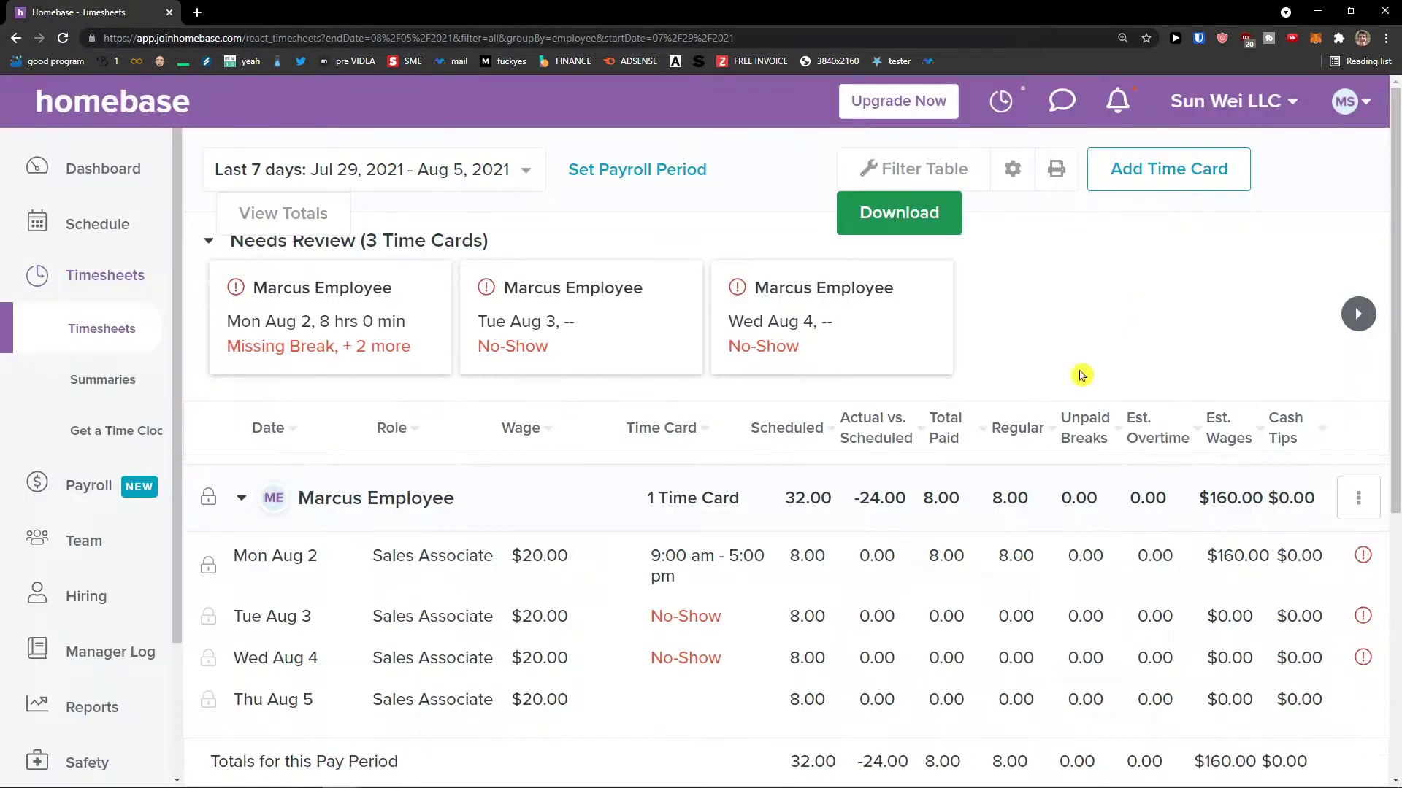
# - Review the Mon Aug 2 card and payroll summaries again, ending on the Time Clocks page
pyautogui.scroll(-5, 919, 438)
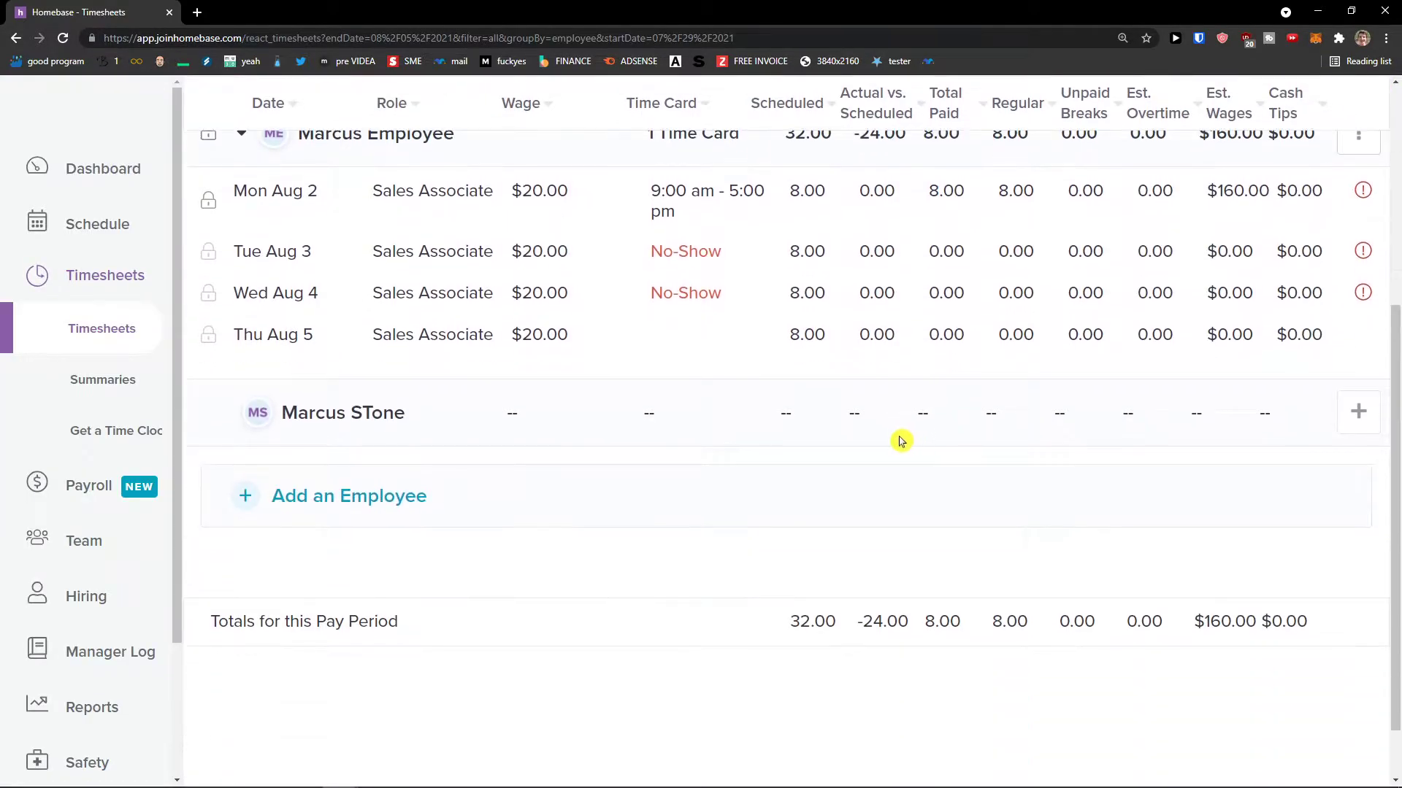
pyautogui.scroll(2, 899, 438)
pyautogui.click(757, 341)
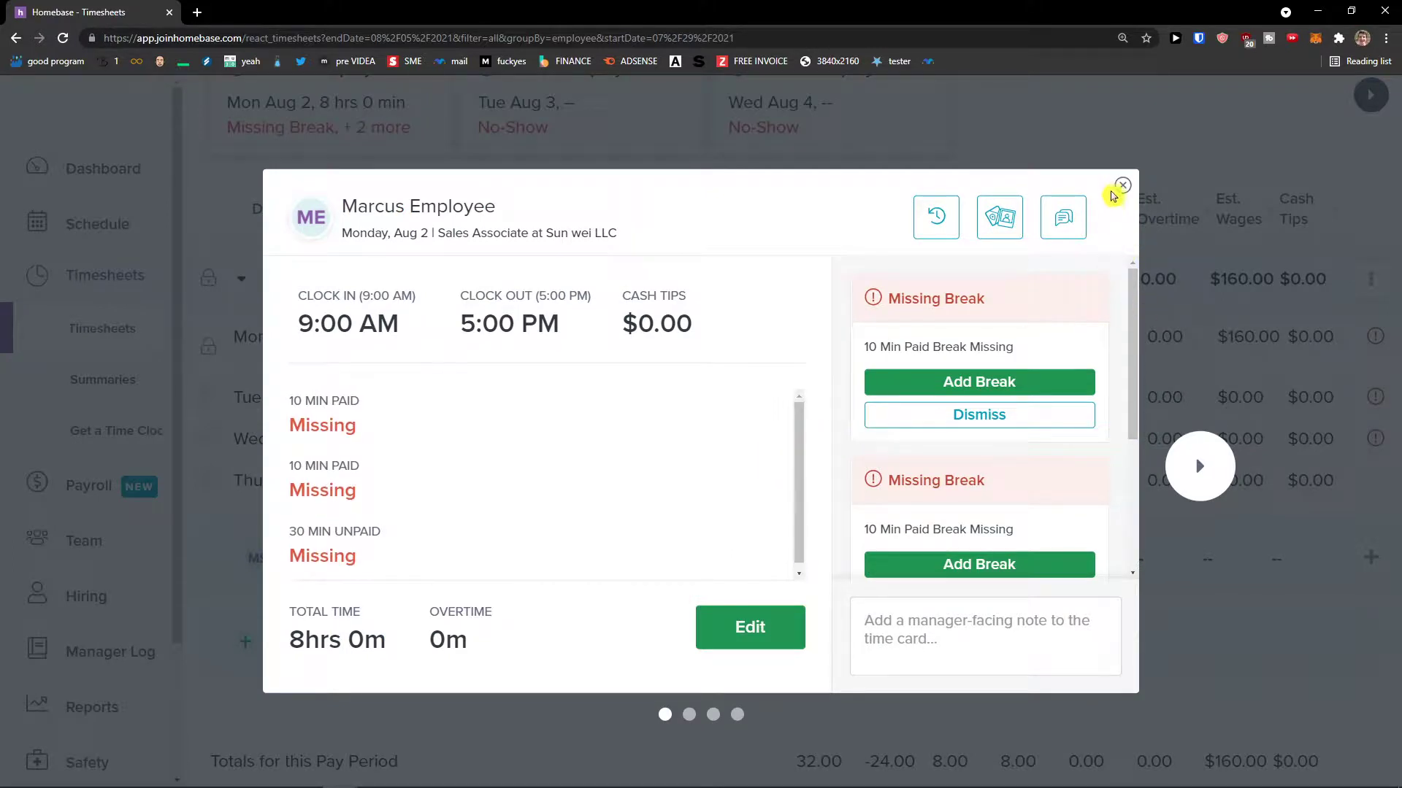
pyautogui.click(1122, 186)
pyautogui.click(119, 398)
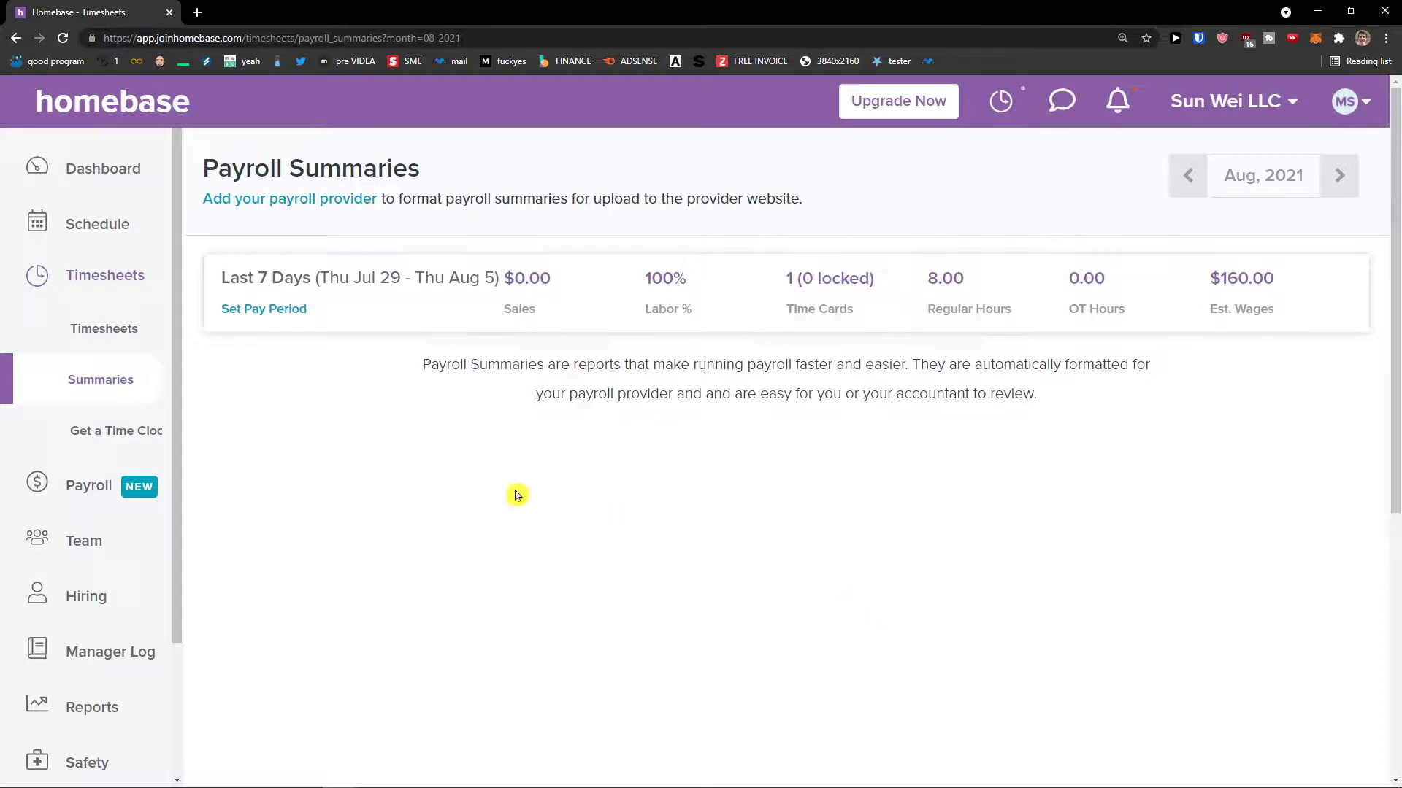
pyautogui.click(133, 442)
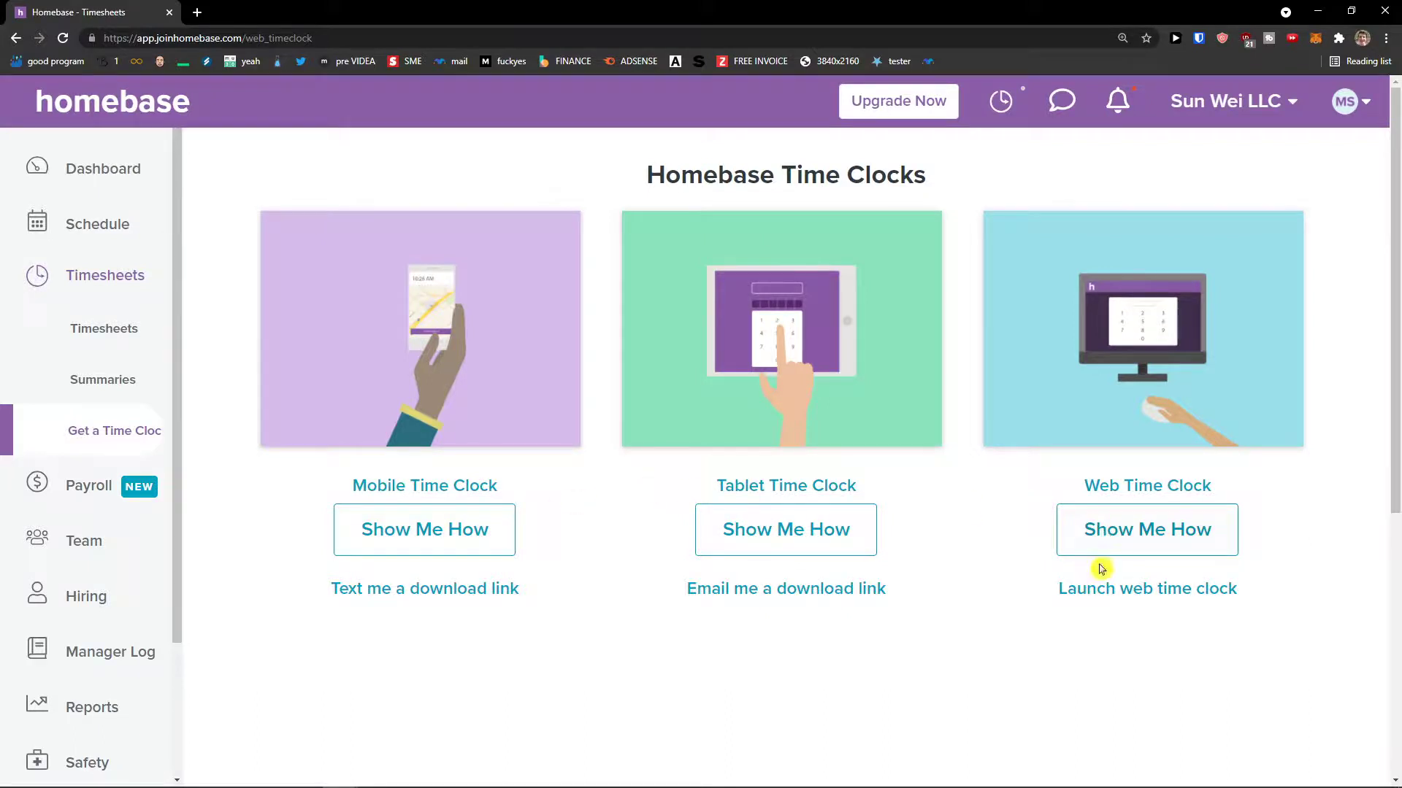
# - Clock in at 7:50 AM on the web time clock, dismiss the confirmation, and open Payroll
pyautogui.click(1103, 586)
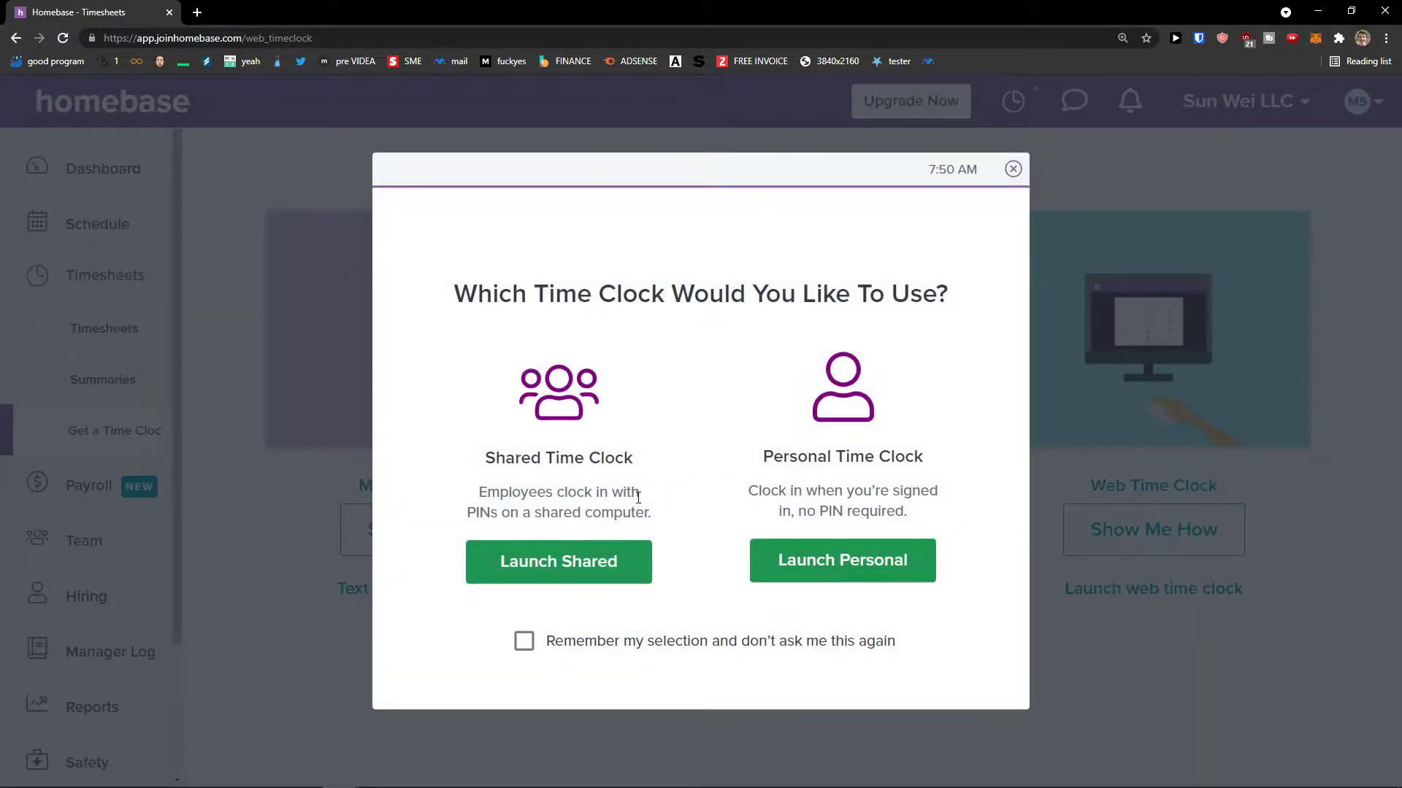
pyautogui.click(758, 548)
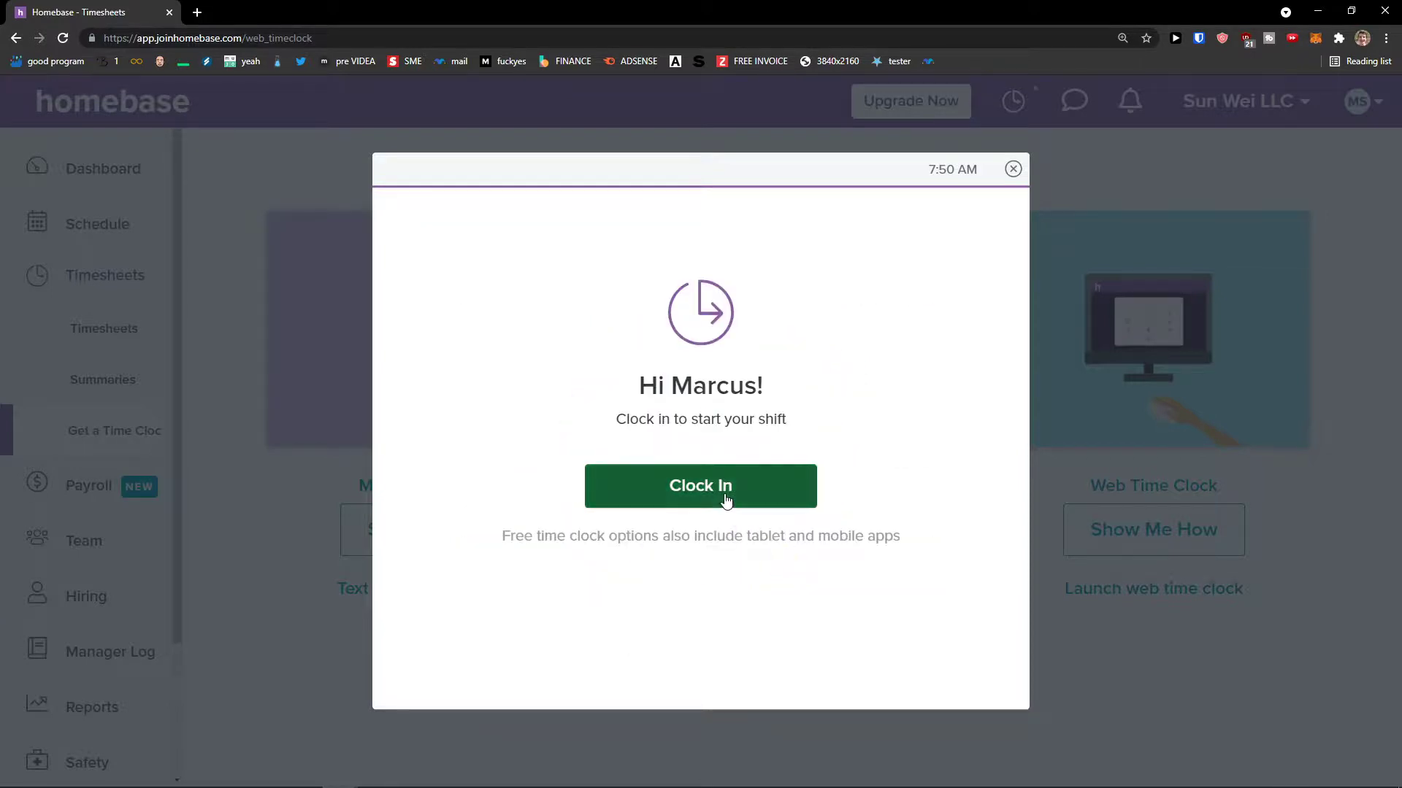
pyautogui.click(726, 500)
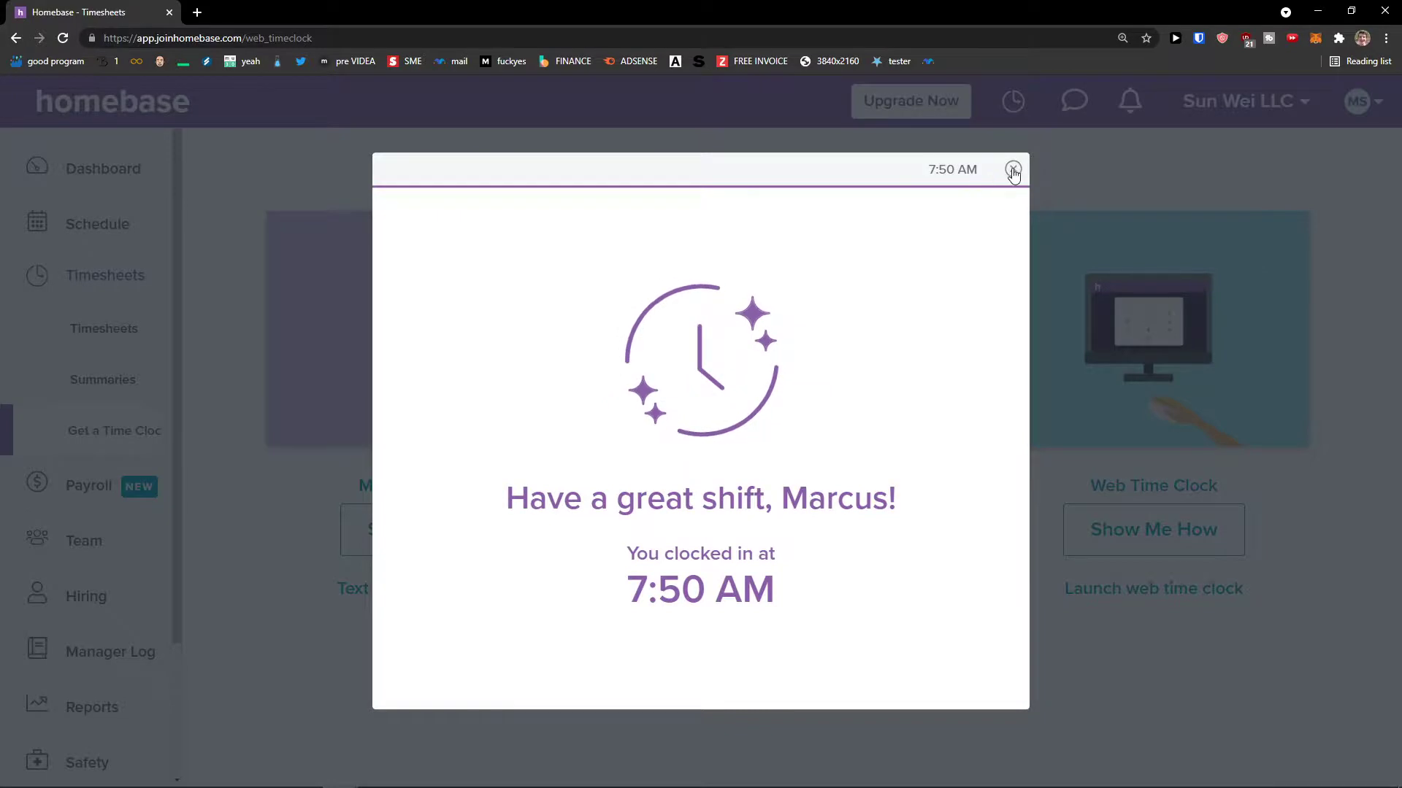
pyautogui.click(1013, 170)
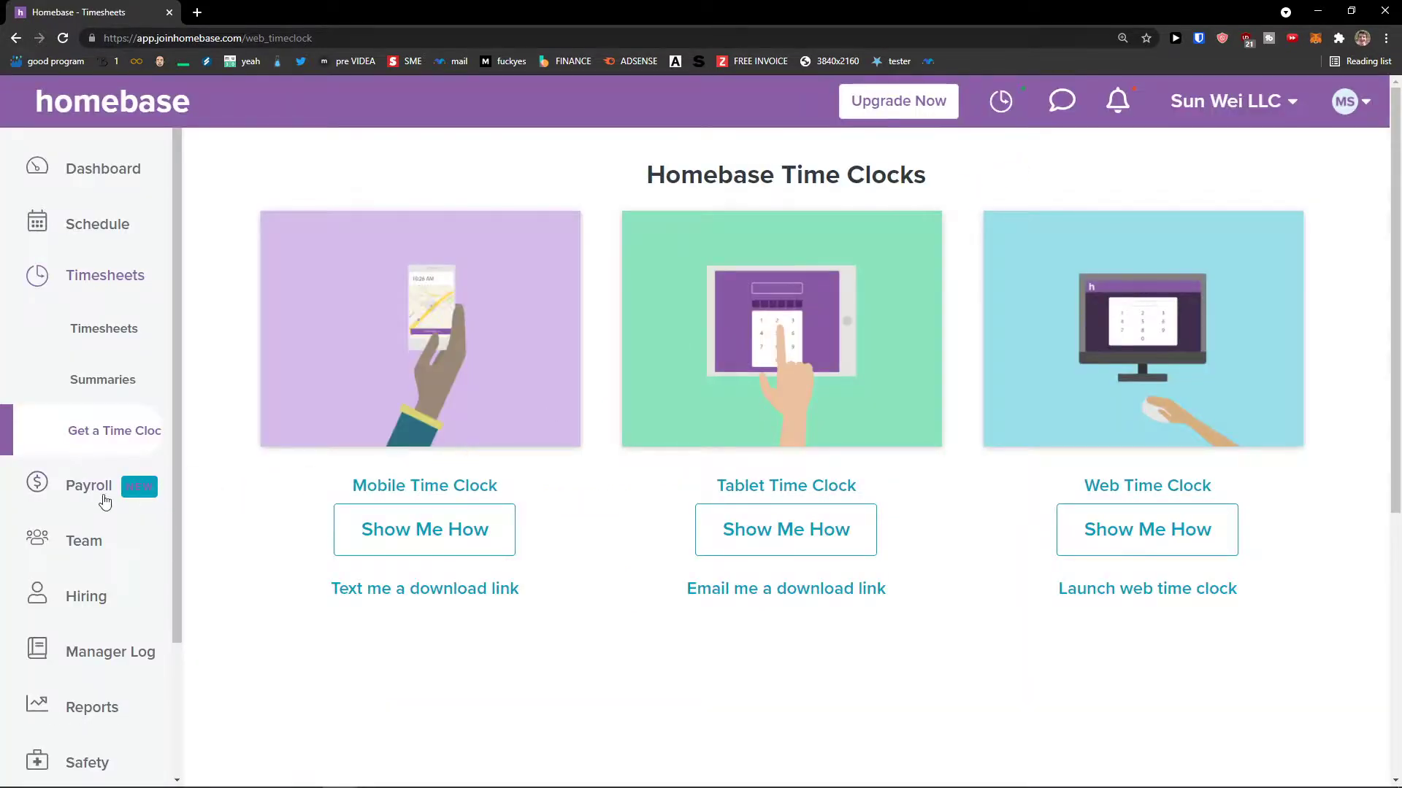
pyautogui.click(81, 501)
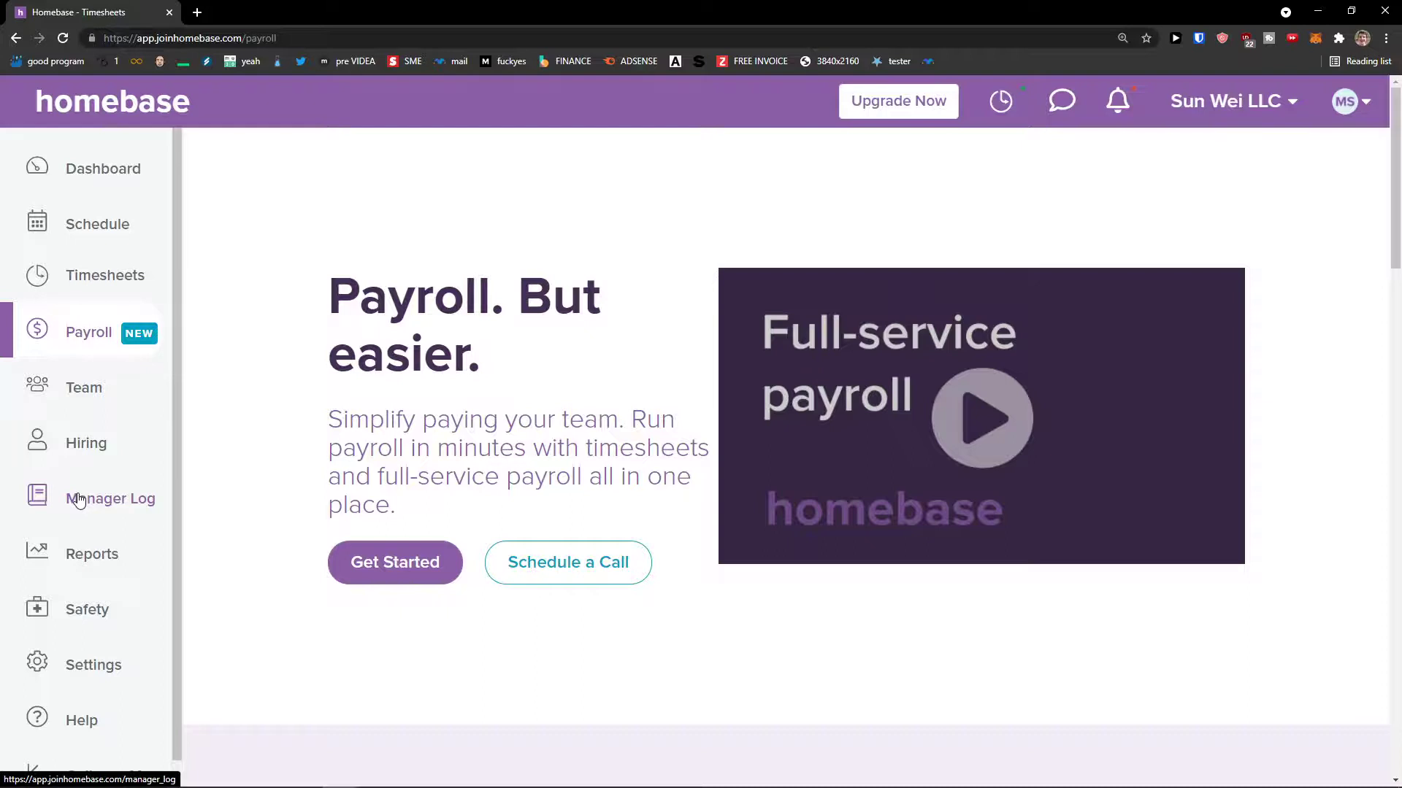
# - Tour the Team roster and Time Off overview, then open the Hiring job-post dashboard
pyautogui.click(117, 394)
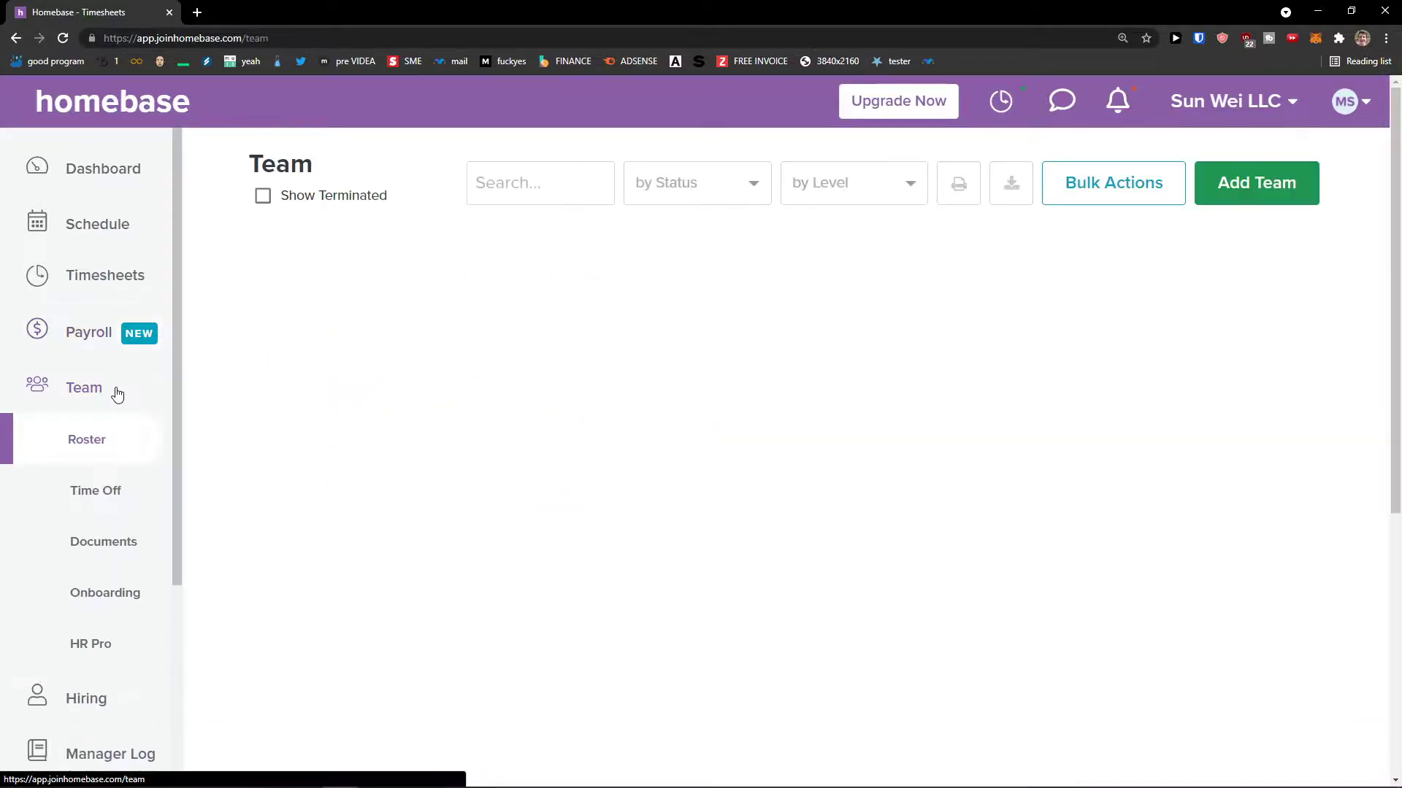
pyautogui.click(120, 508)
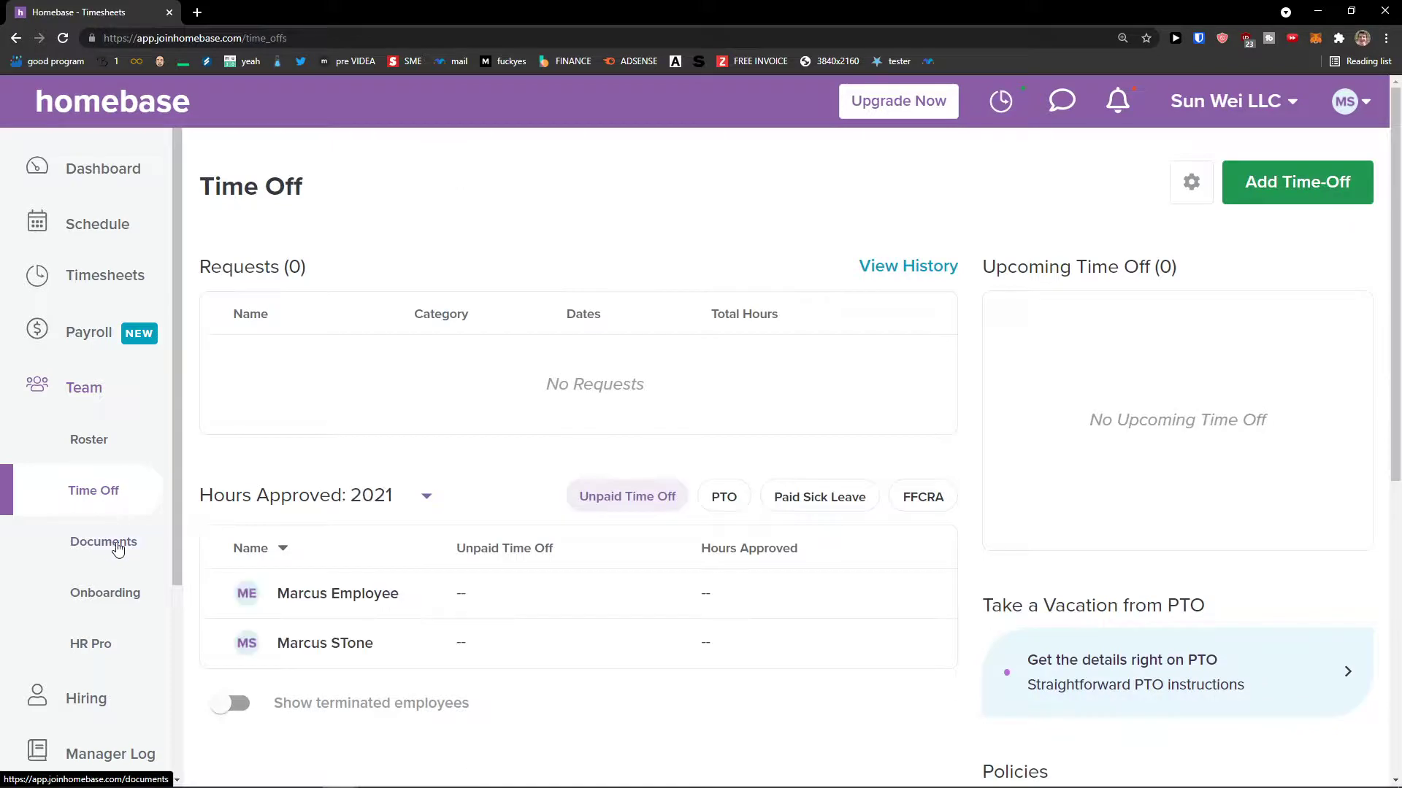
pyautogui.scroll(-1, 136, 549)
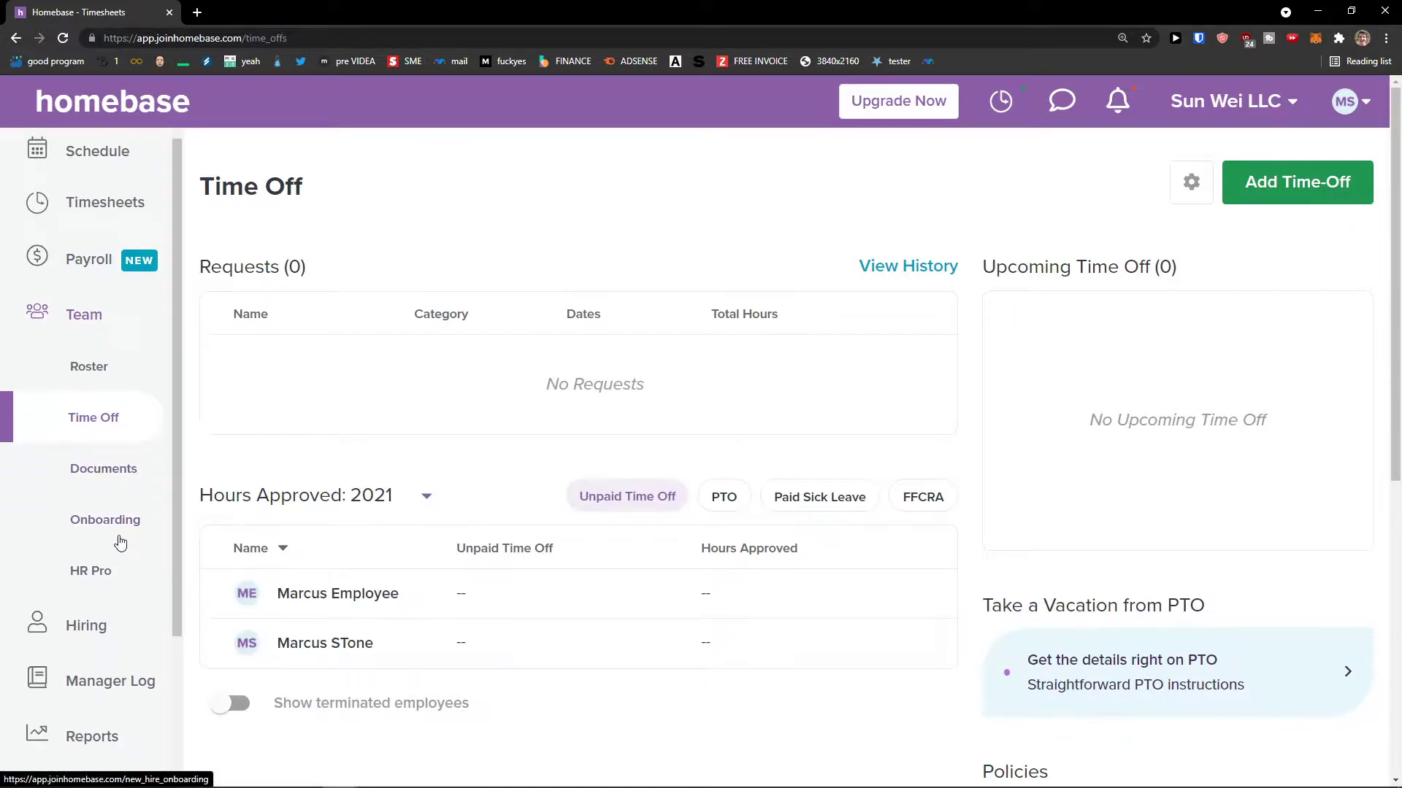
pyautogui.scroll(-1, 120, 548)
pyautogui.click(109, 551)
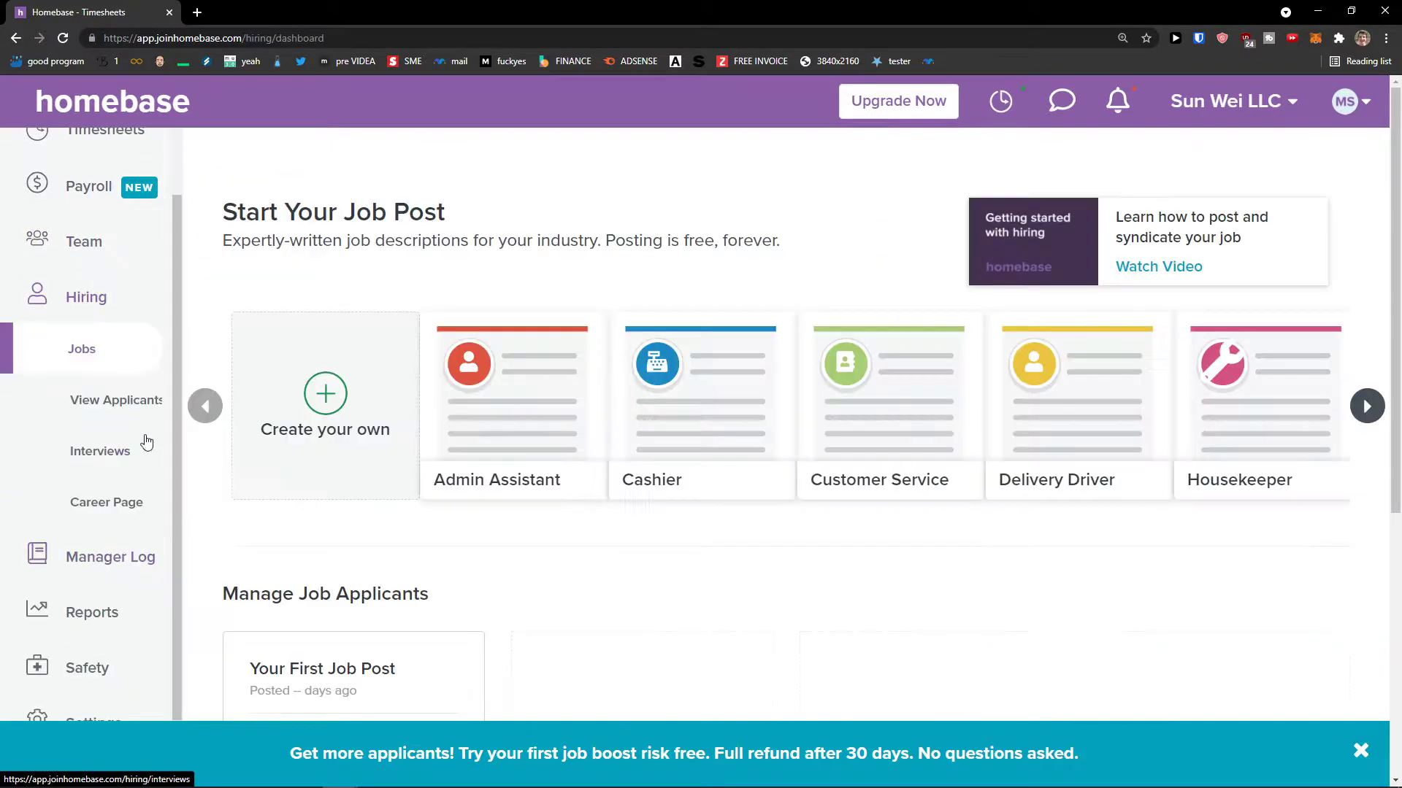
pyautogui.scroll(-4, 275, 481)
pyautogui.scroll(4, 275, 484)
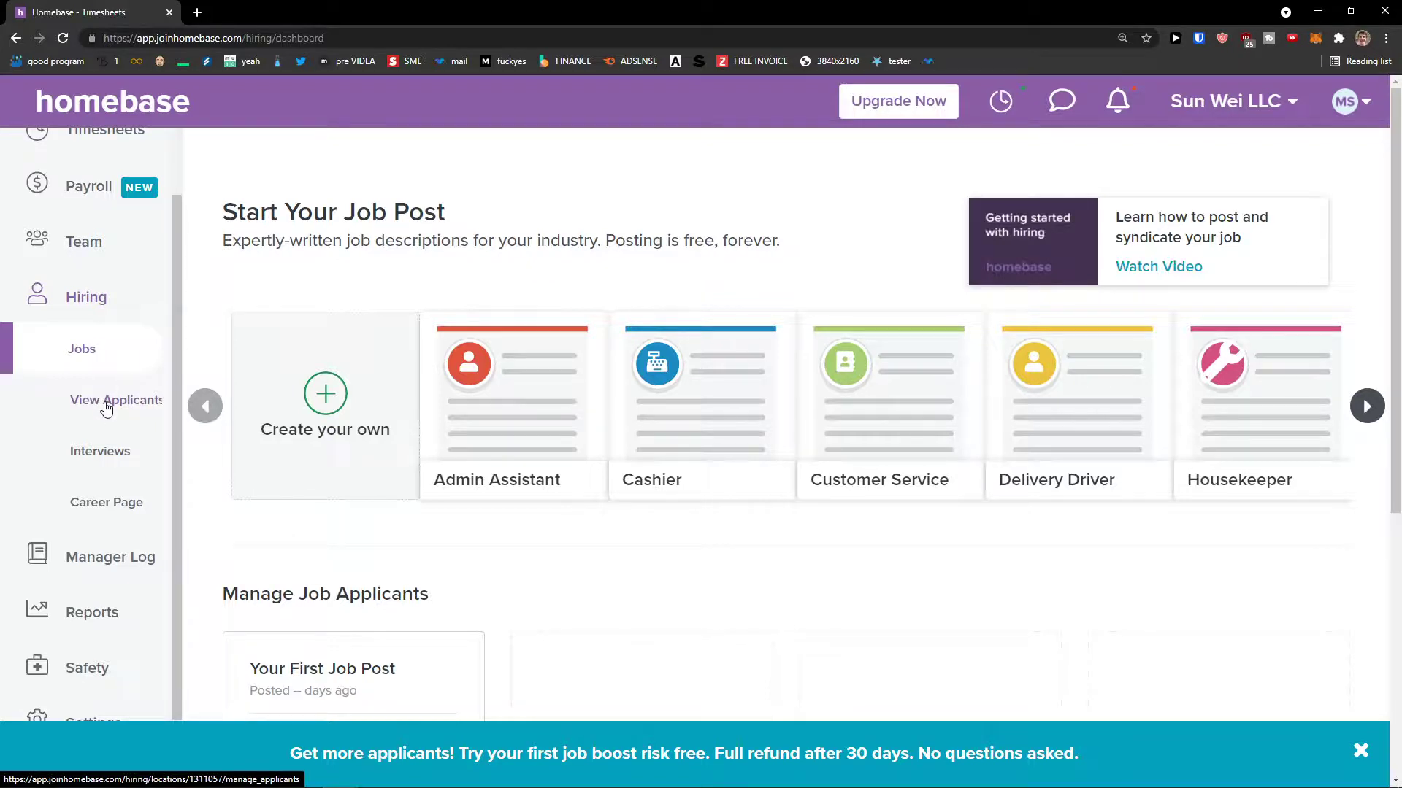
# - Preview the company career page, then begin a custom job post past the job-board choices
pyautogui.click(124, 511)
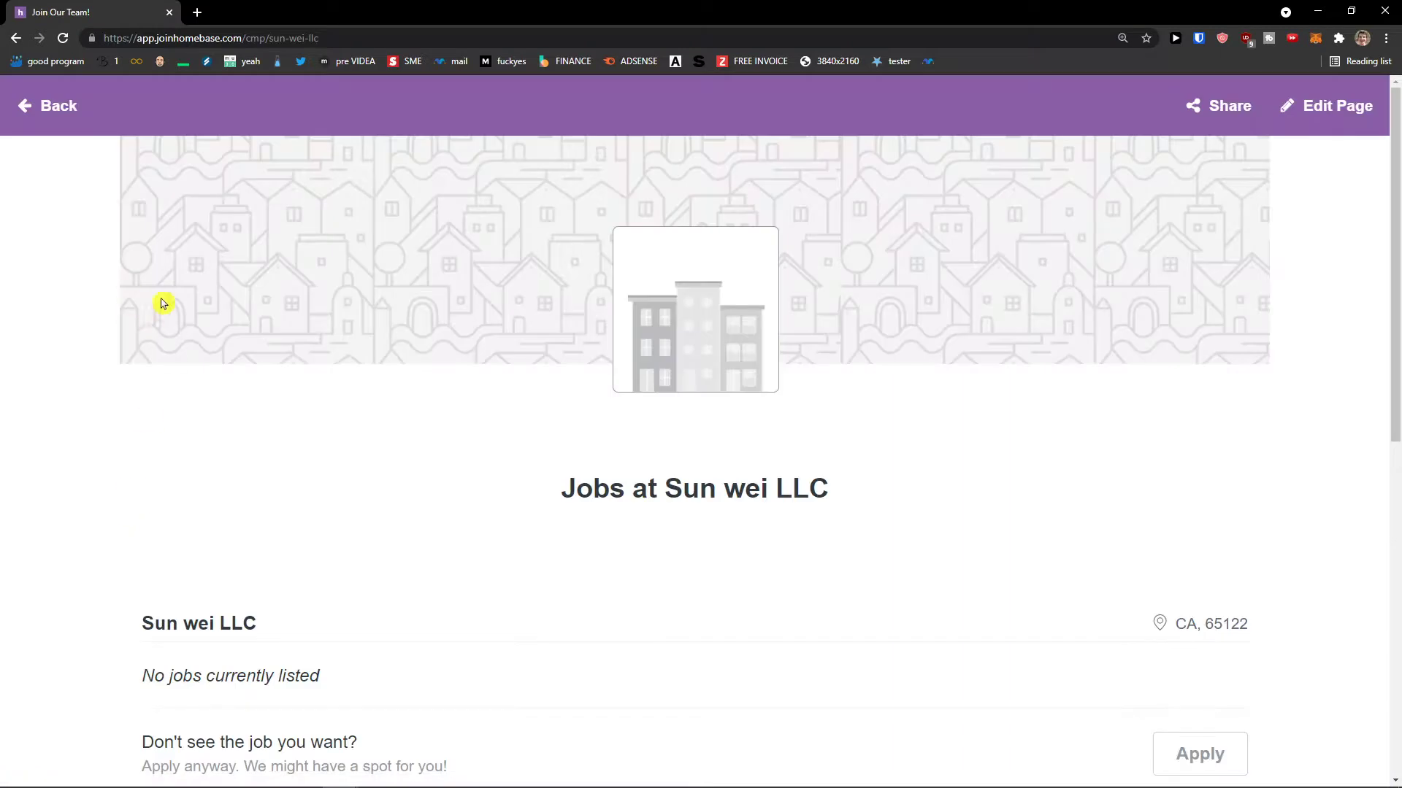
pyautogui.click(57, 113)
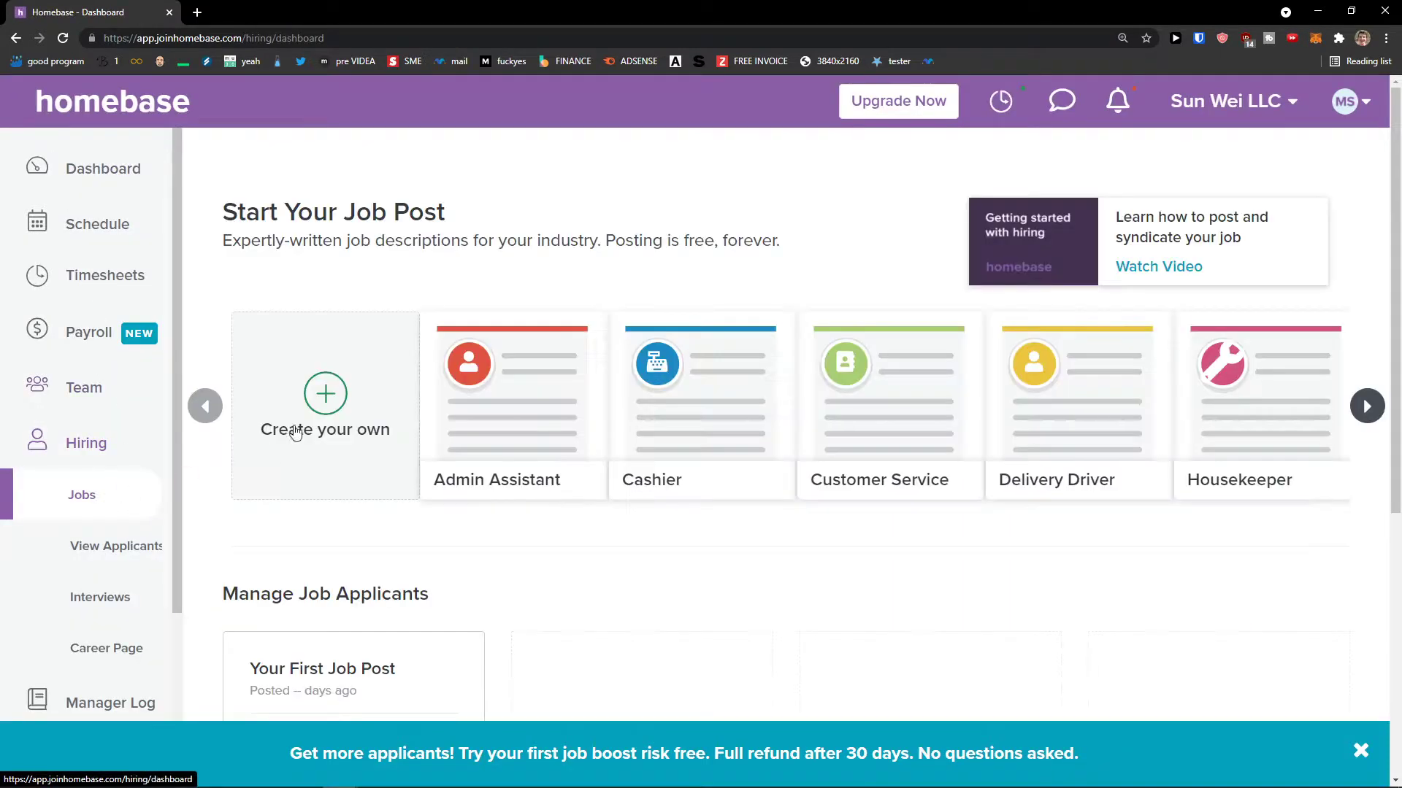
pyautogui.scroll(-1, 306, 416)
pyautogui.click(348, 347)
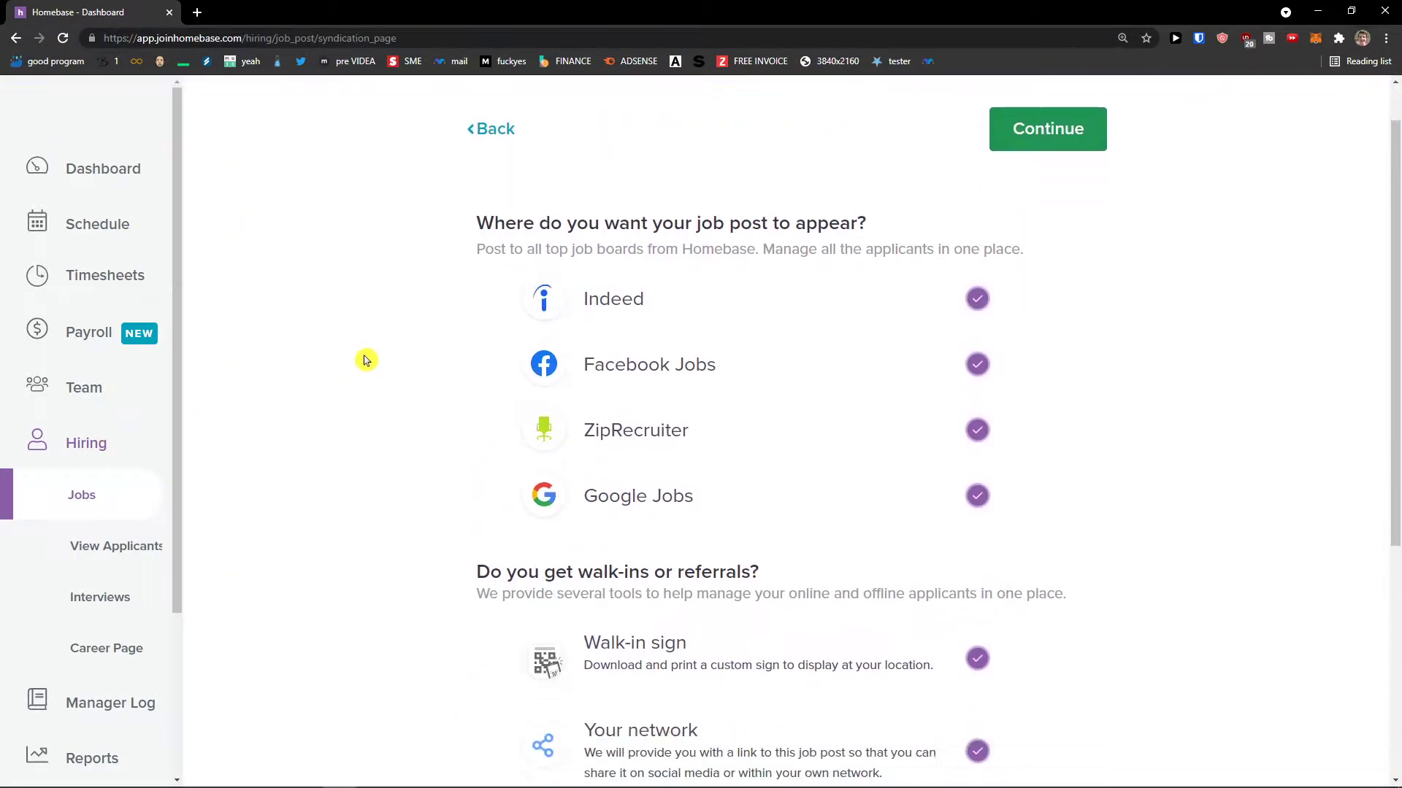
pyautogui.click(1044, 184)
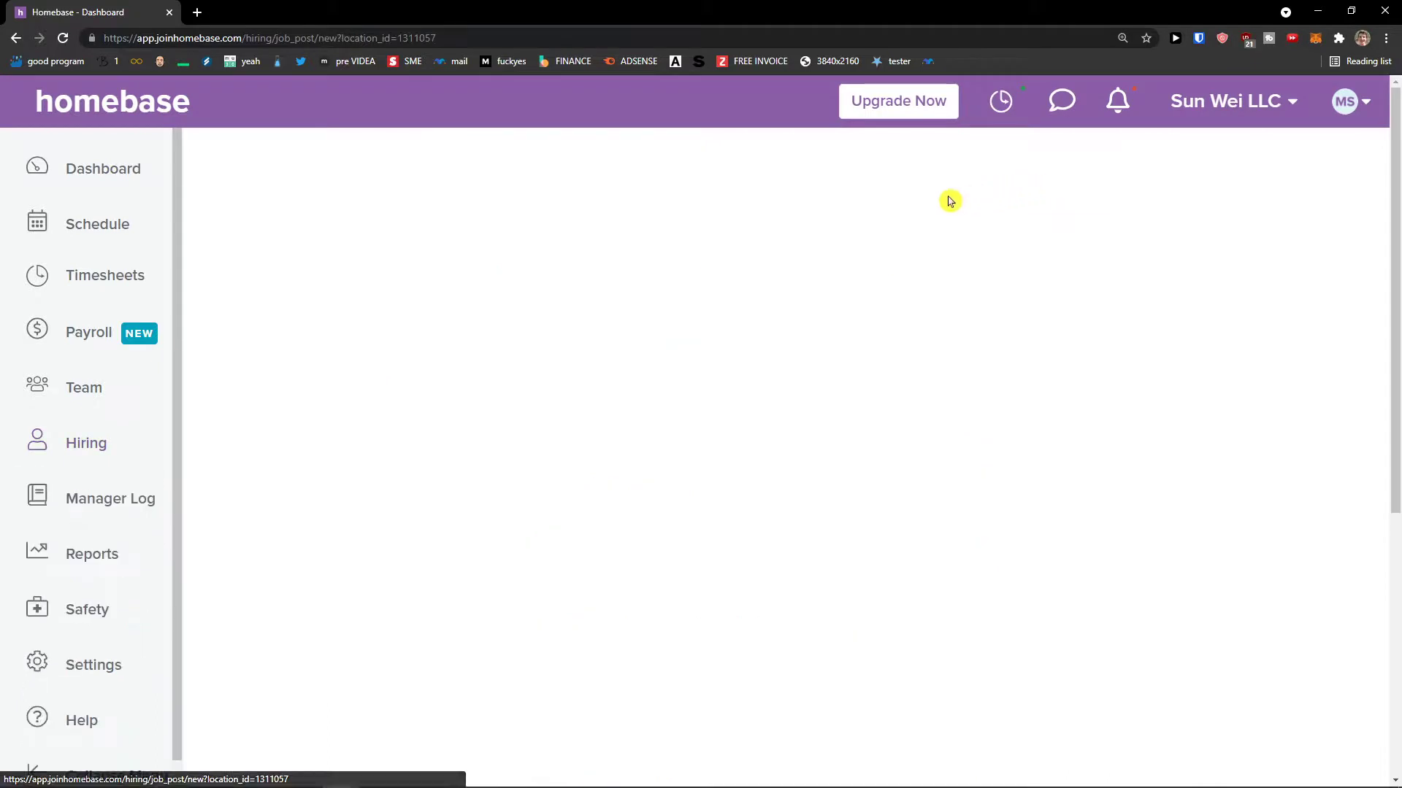
# - Leave the job post unfinished and go to the Manager Log
pyautogui.scroll(-2, 719, 262)
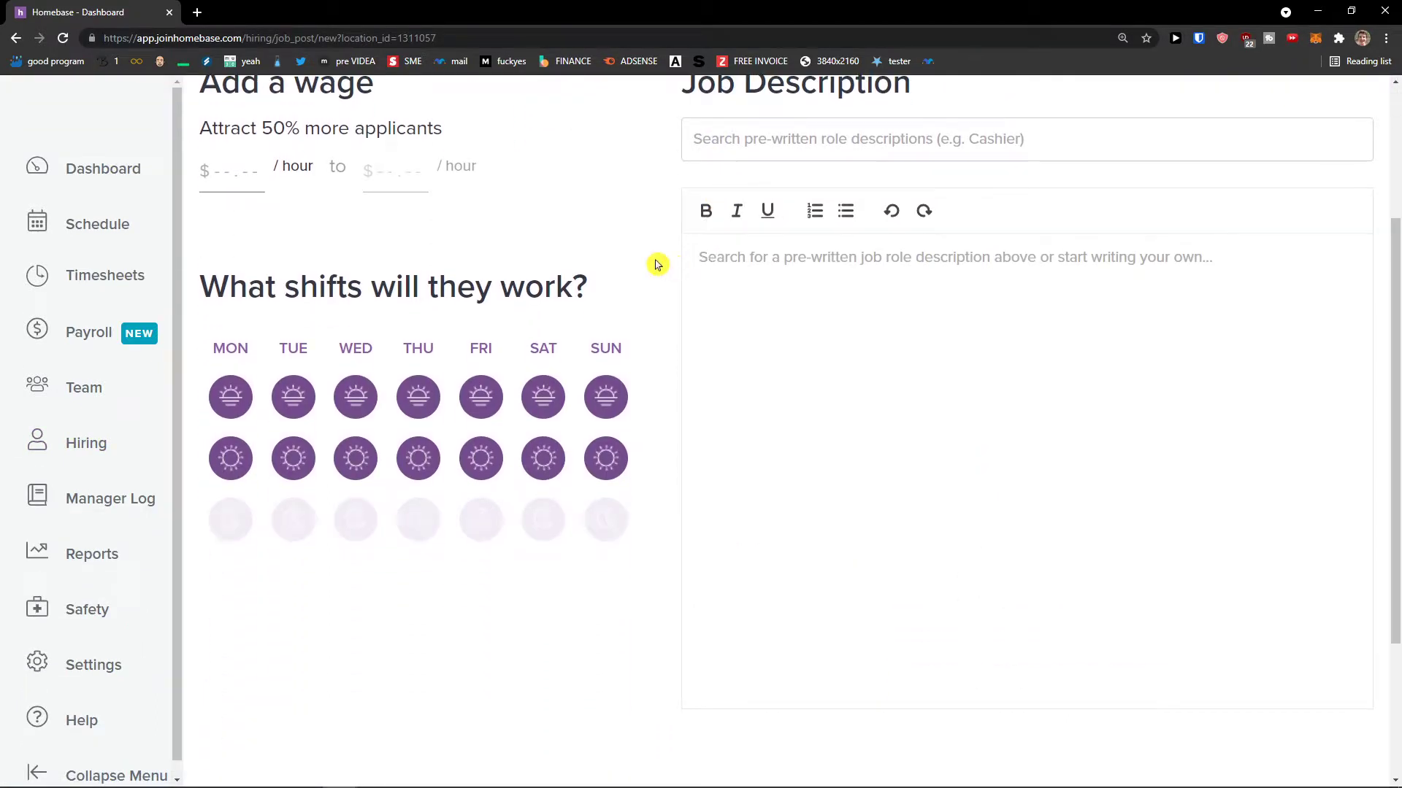
pyautogui.scroll(2, 650, 263)
pyautogui.scroll(-2, 703, 350)
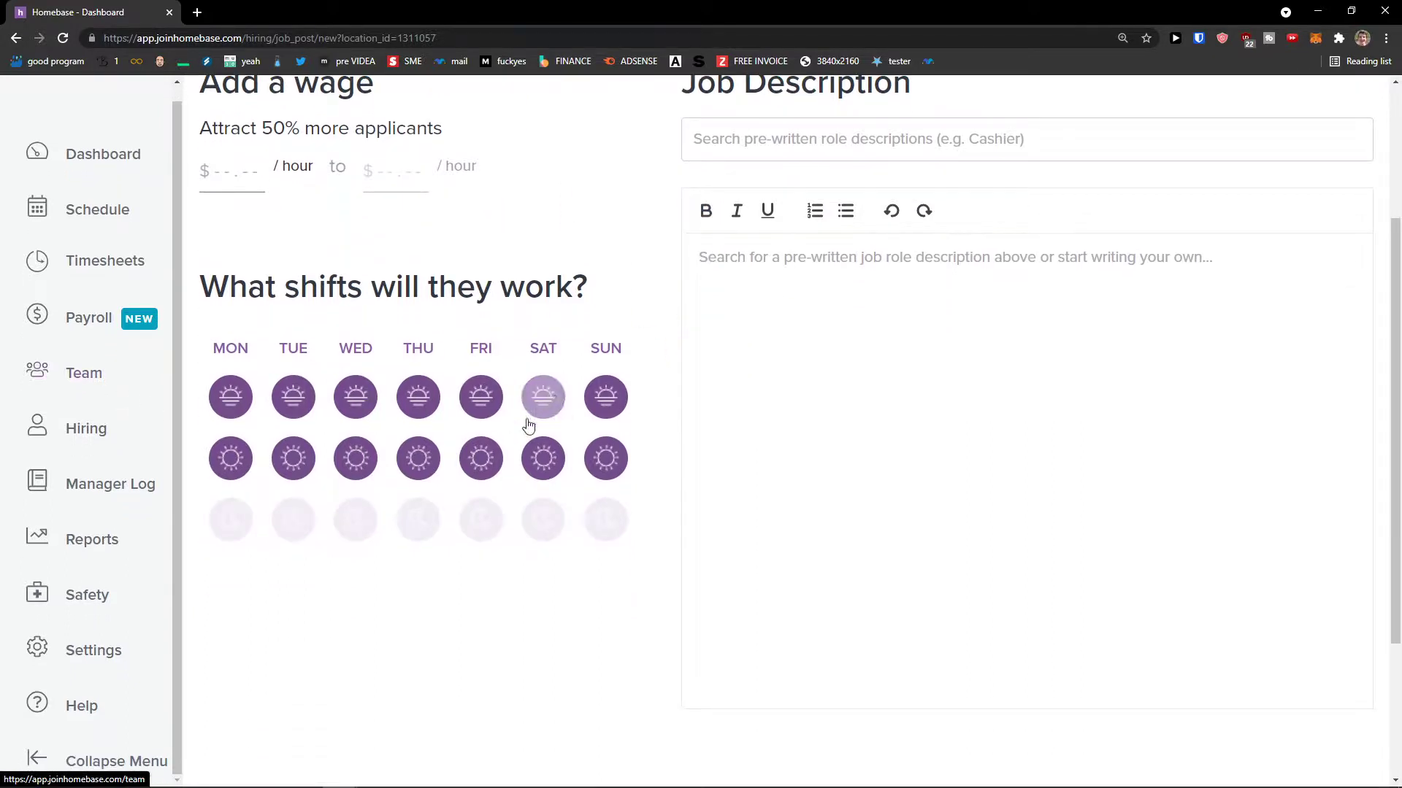
pyautogui.scroll(3, 762, 498)
pyautogui.scroll(-2, 750, 495)
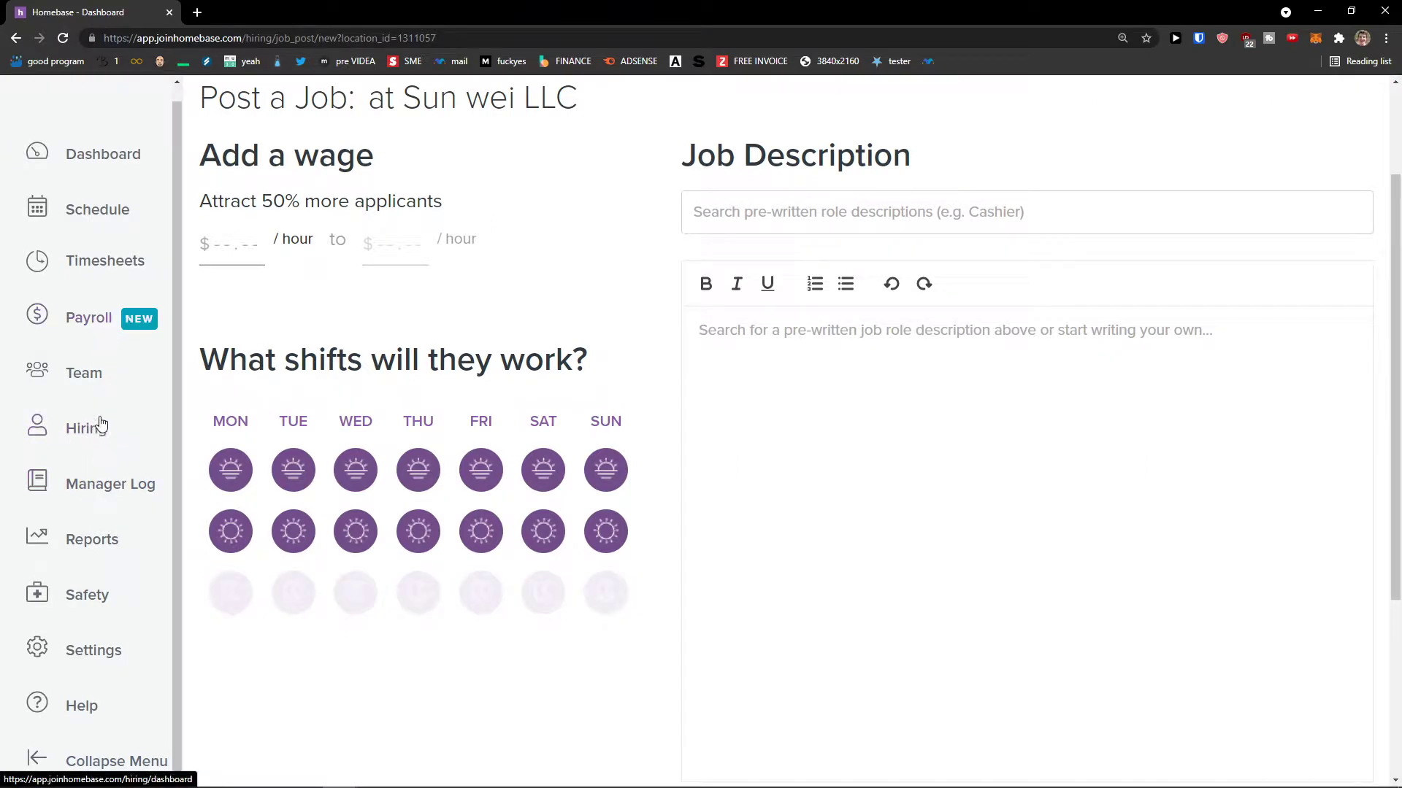
pyautogui.click(100, 482)
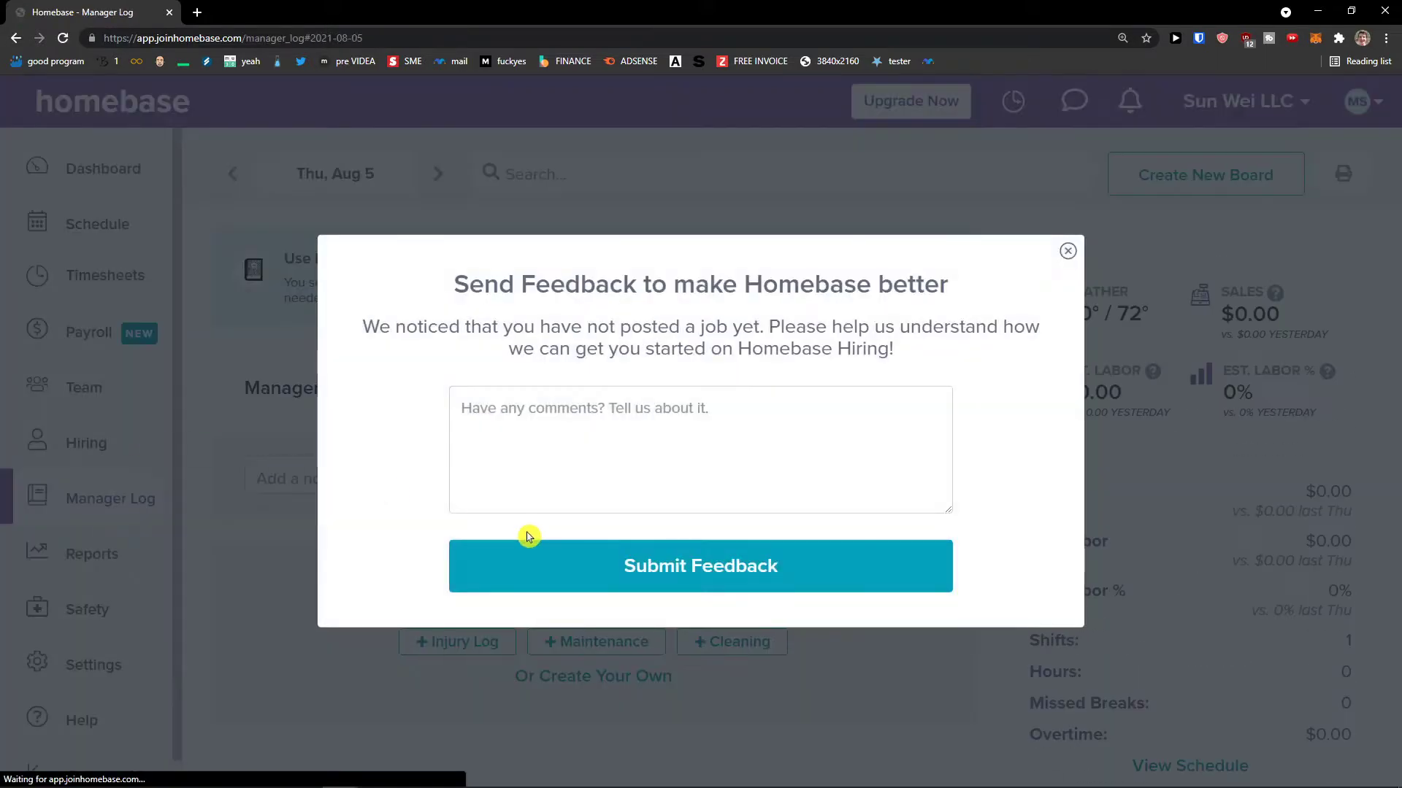
# - Close the Send Feedback prompt and scroll through the Manager Log
pyautogui.click(1068, 251)
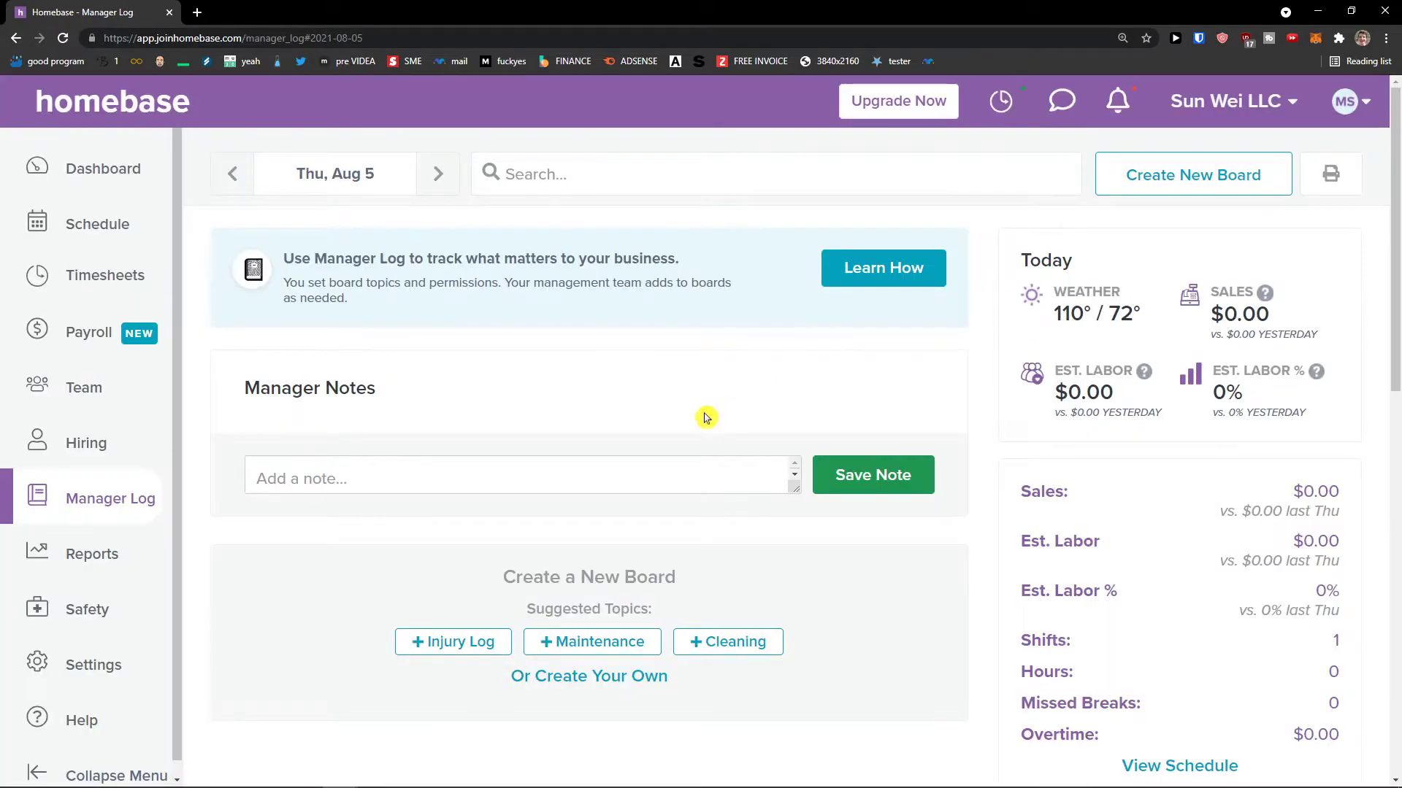
pyautogui.scroll(-3, 705, 417)
pyautogui.scroll(1, 719, 422)
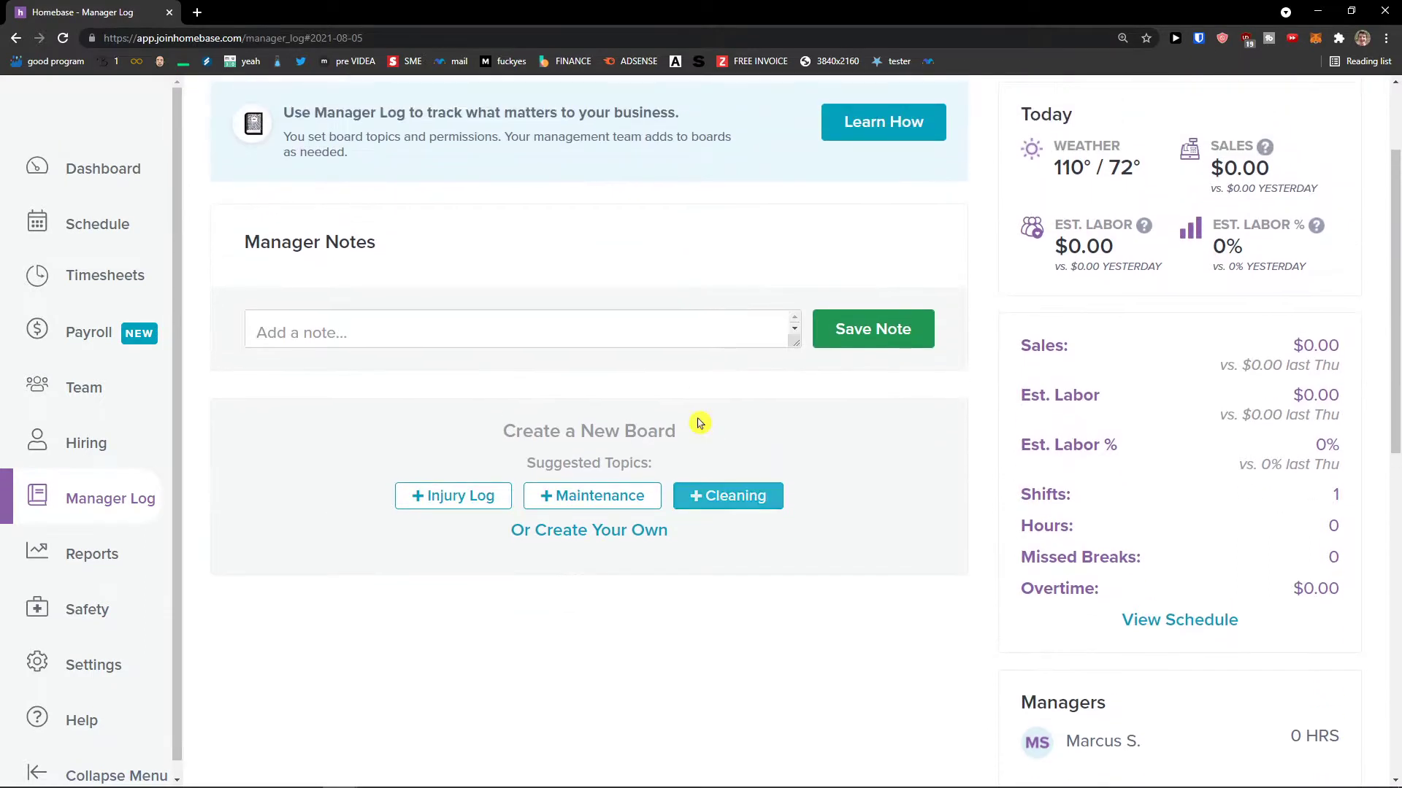
pyautogui.scroll(-3, 698, 424)
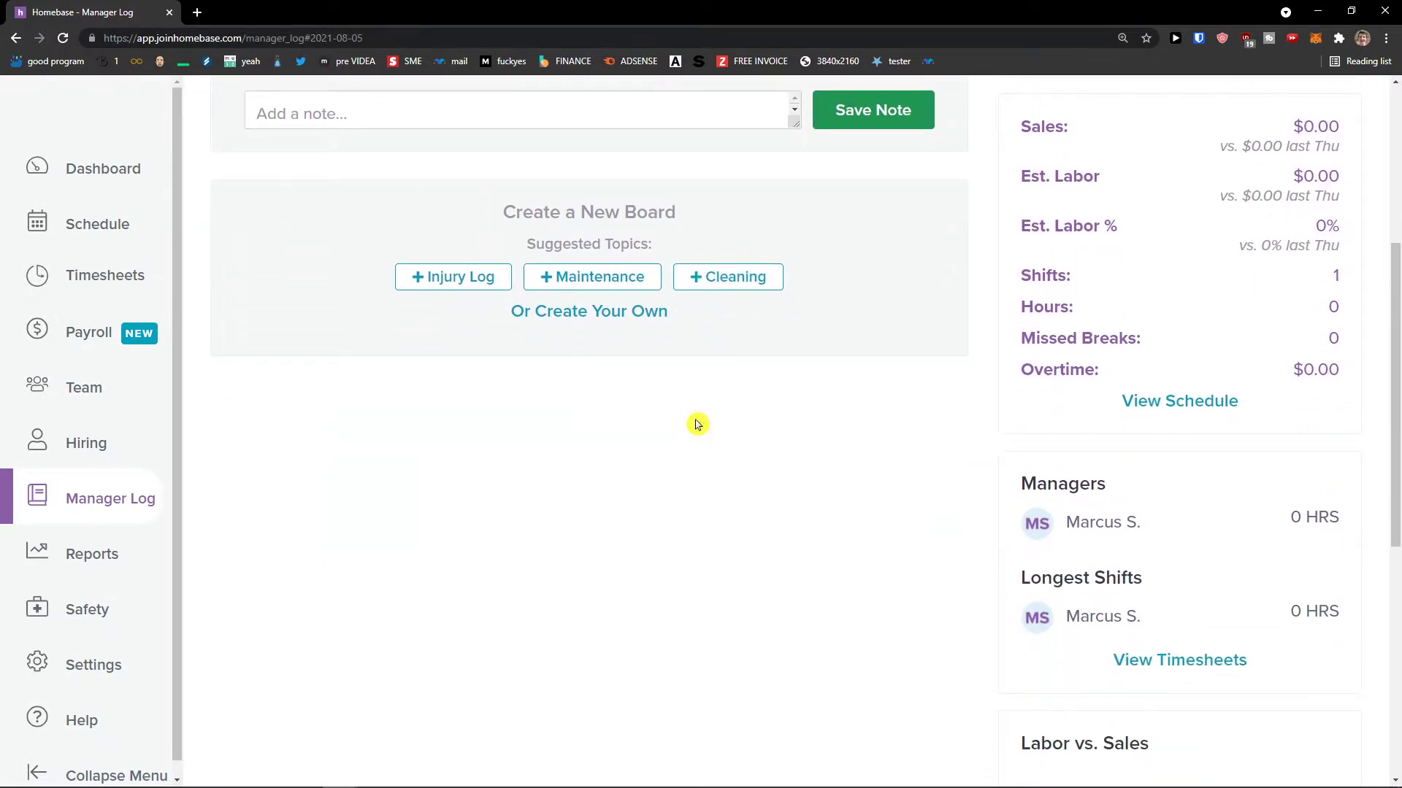
# - View the Reports overview, then the Health & Safety page
pyautogui.click(117, 568)
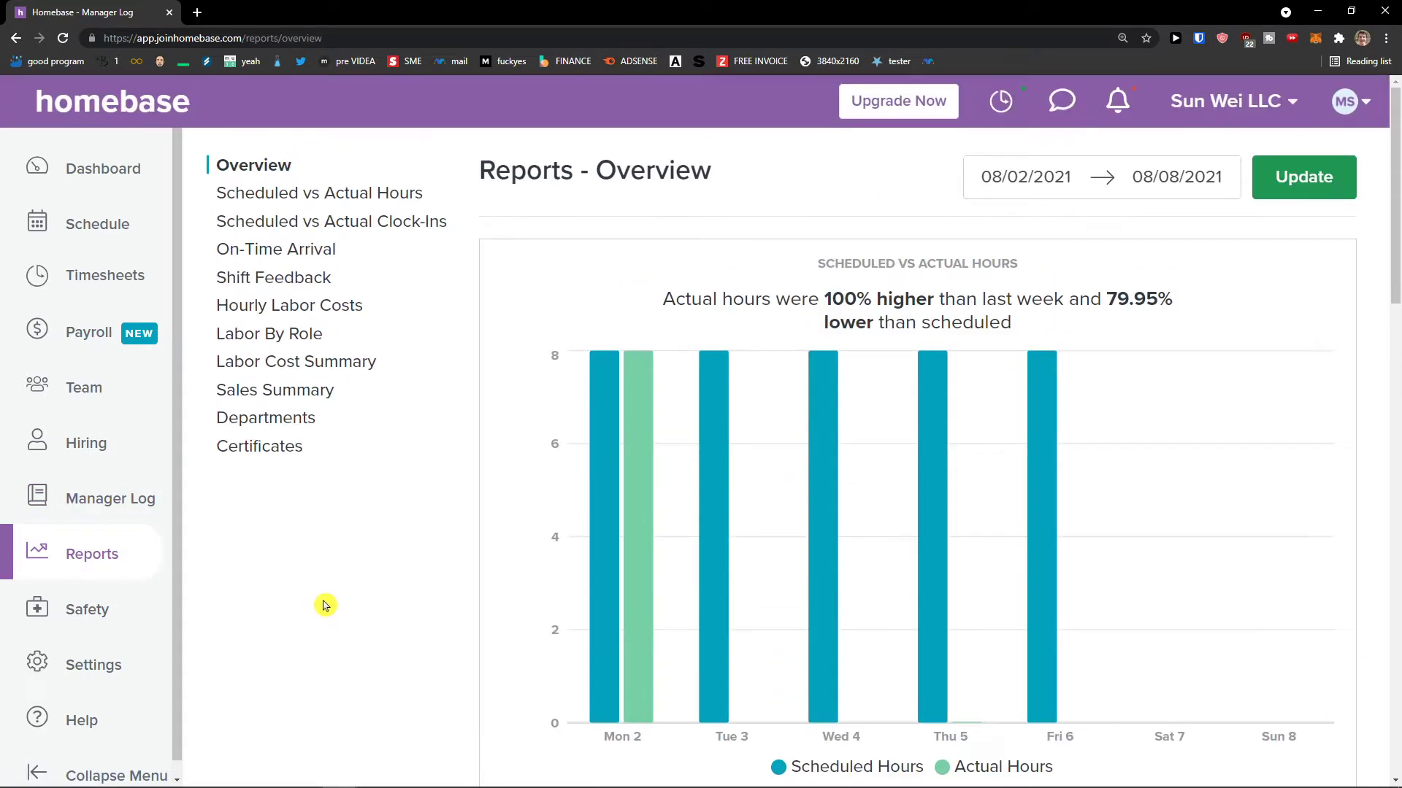
pyautogui.scroll(-1, 275, 622)
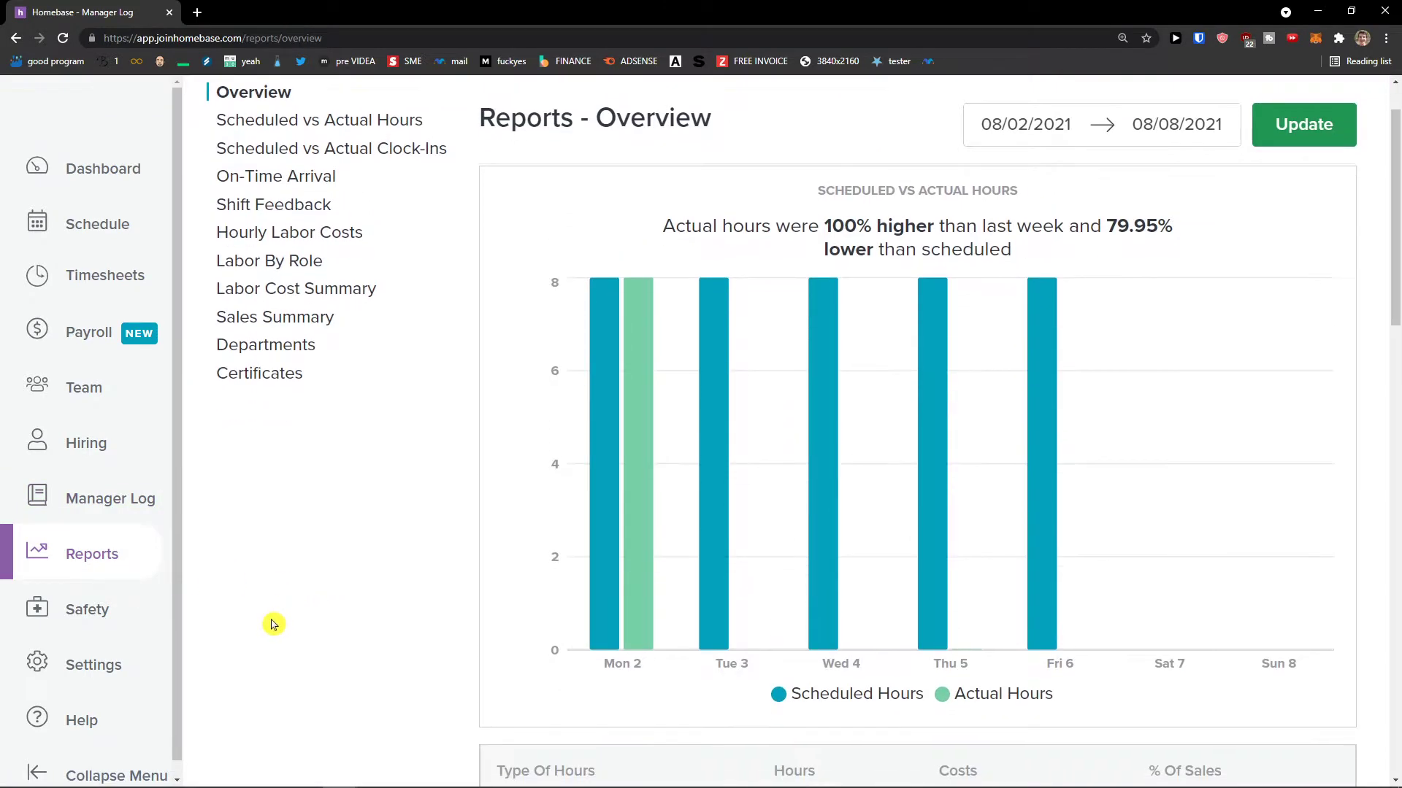
pyautogui.click(124, 627)
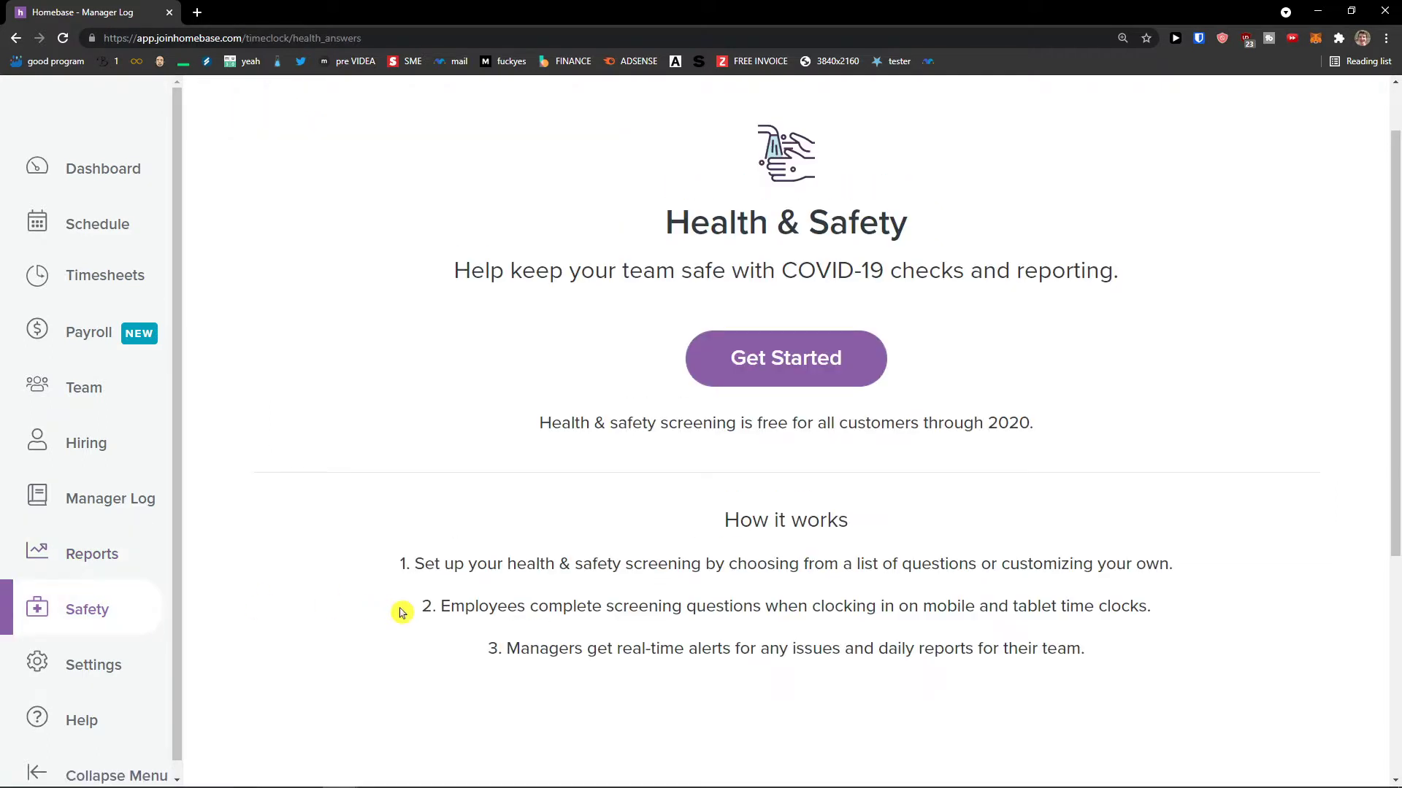
pyautogui.scroll(-1, 135, 616)
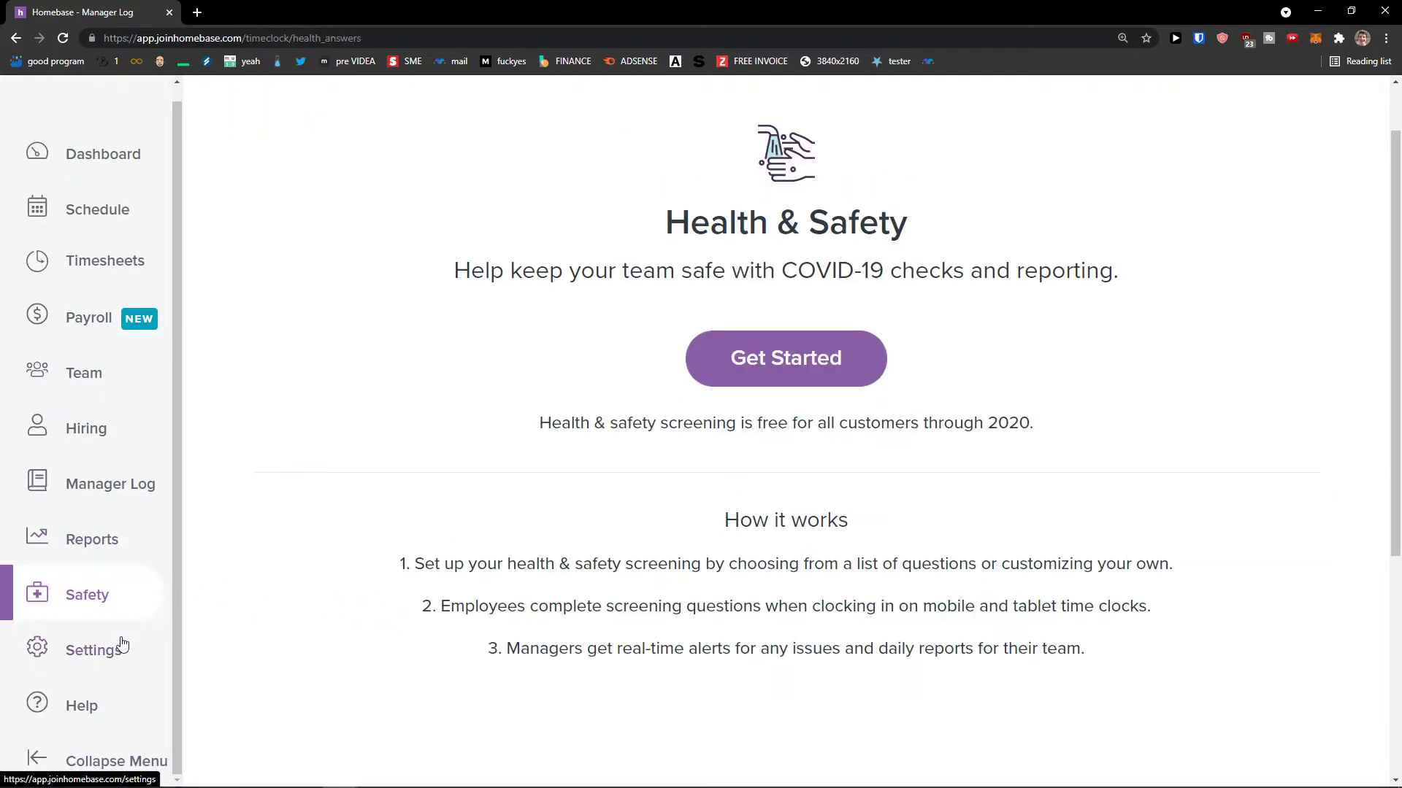
# - Go to the location's Basic Info settings and look over them
pyautogui.click(123, 644)
pyautogui.scroll(-1, 338, 627)
pyautogui.scroll(-5, 341, 626)
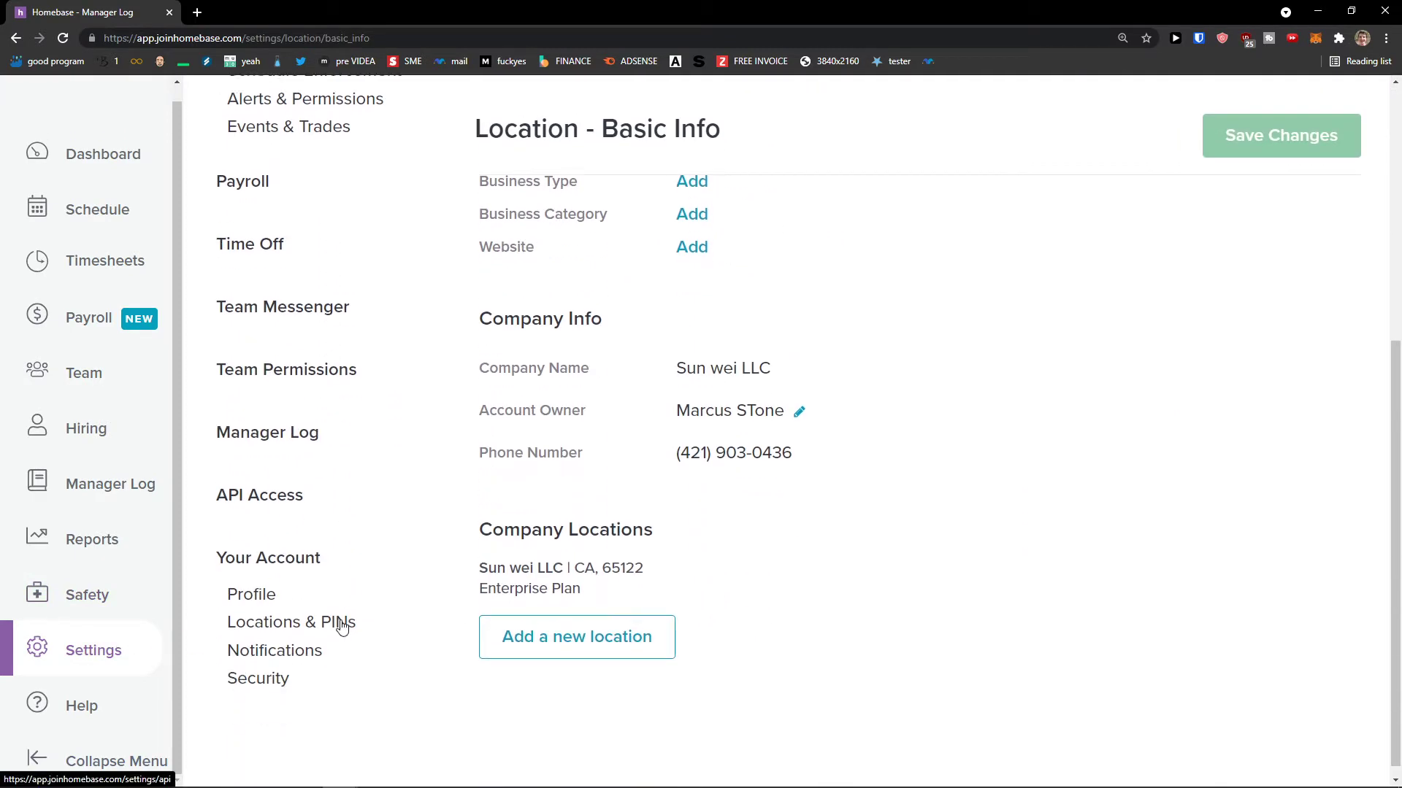
pyautogui.scroll(6, 341, 626)
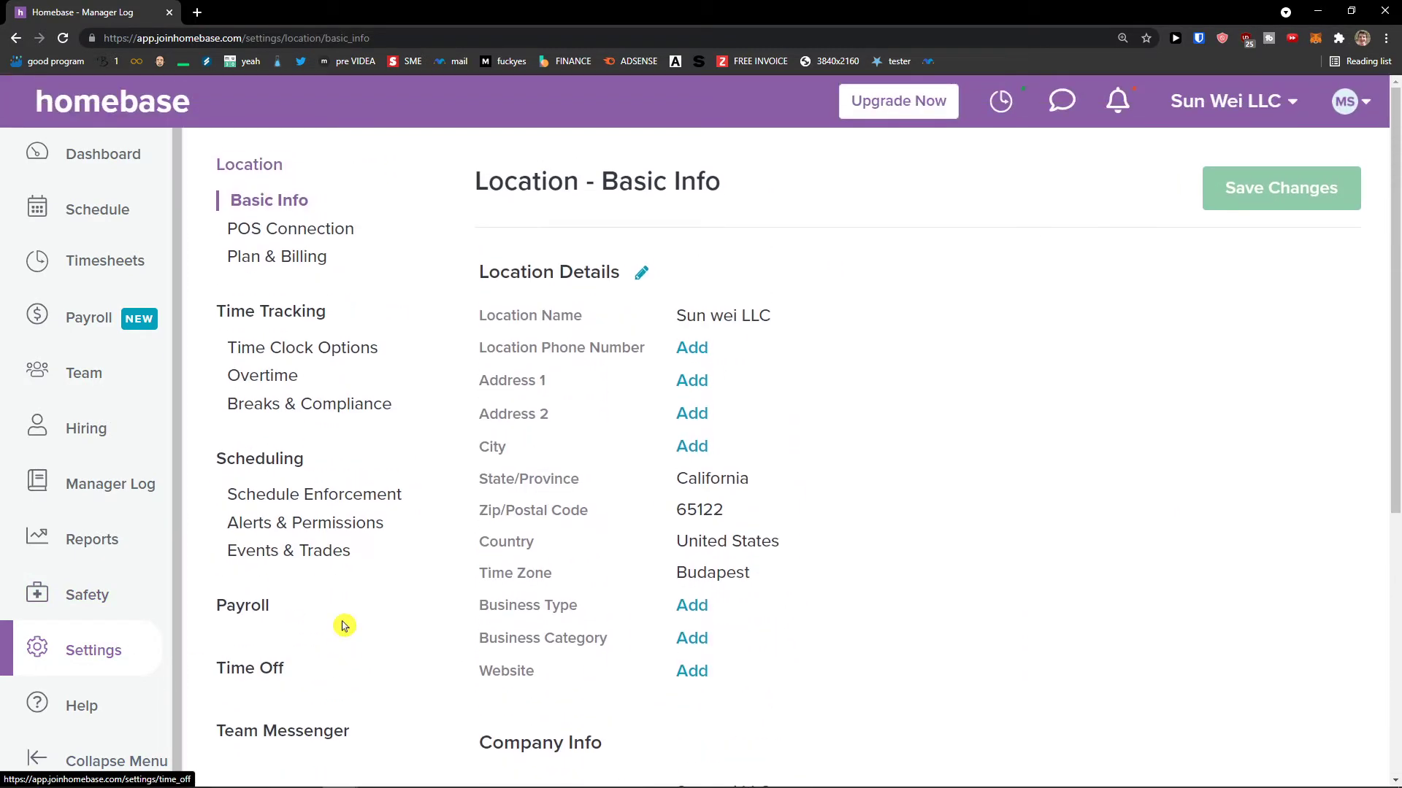